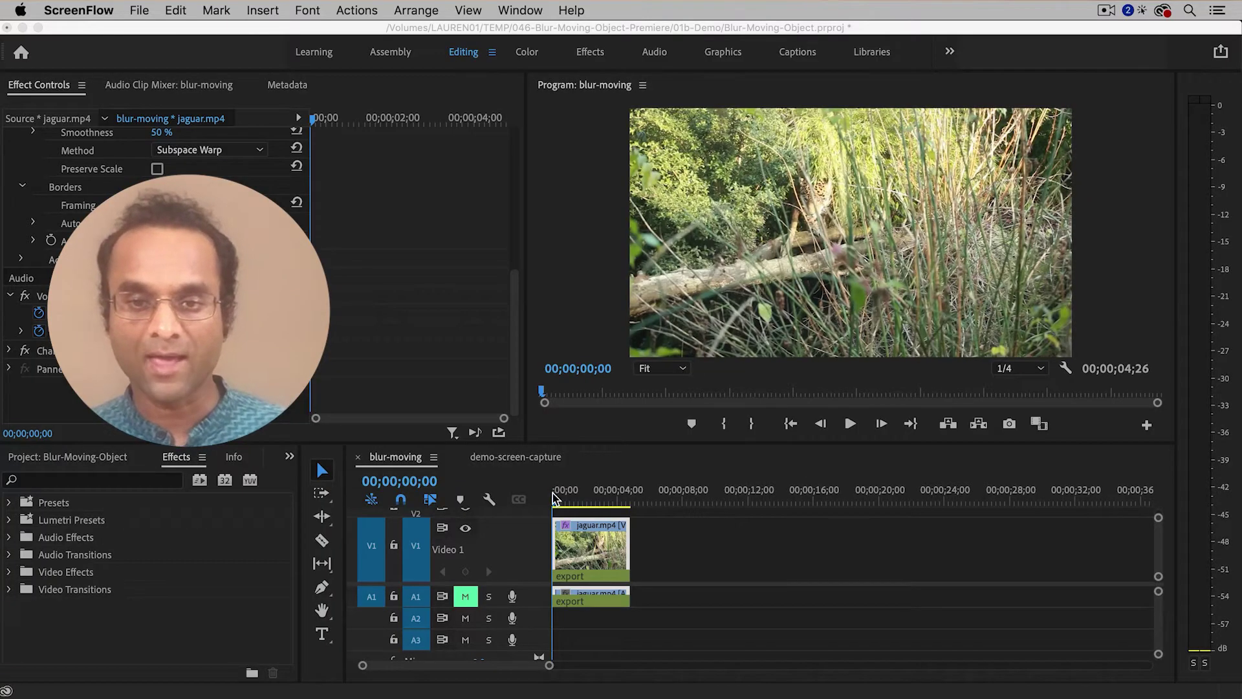
- Preview the jaguar clip, then return the playhead to its first frame
click(553, 498)
key(space)
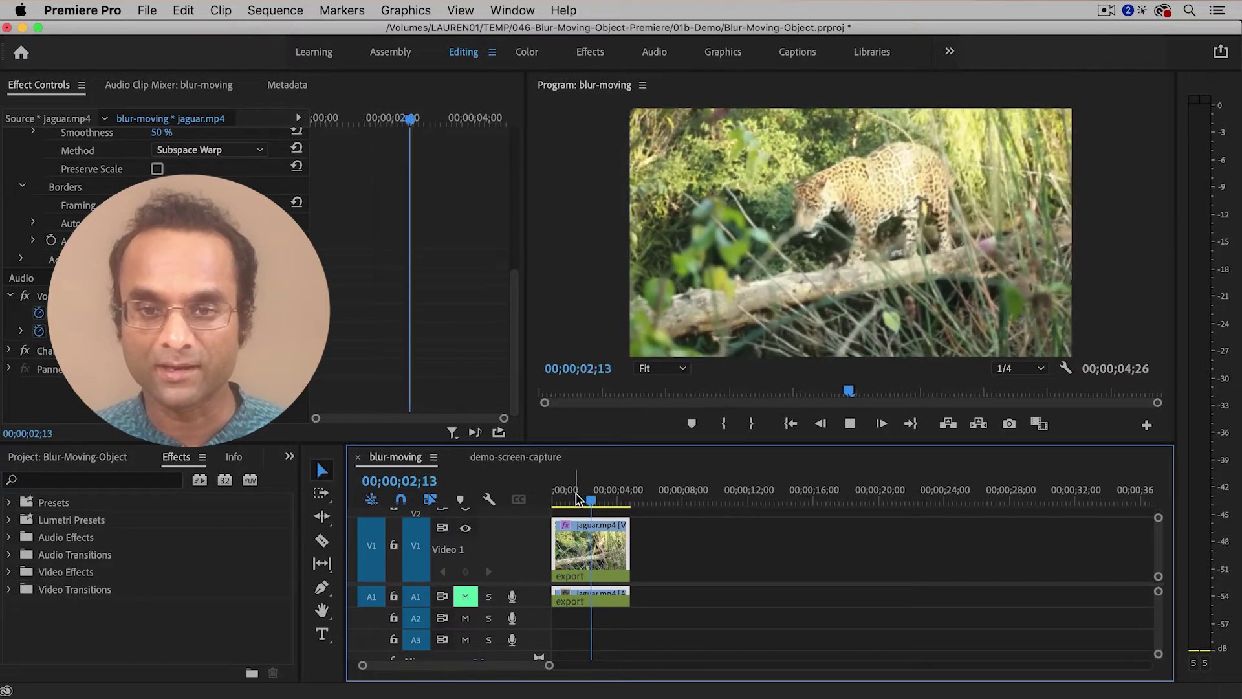
key(space)
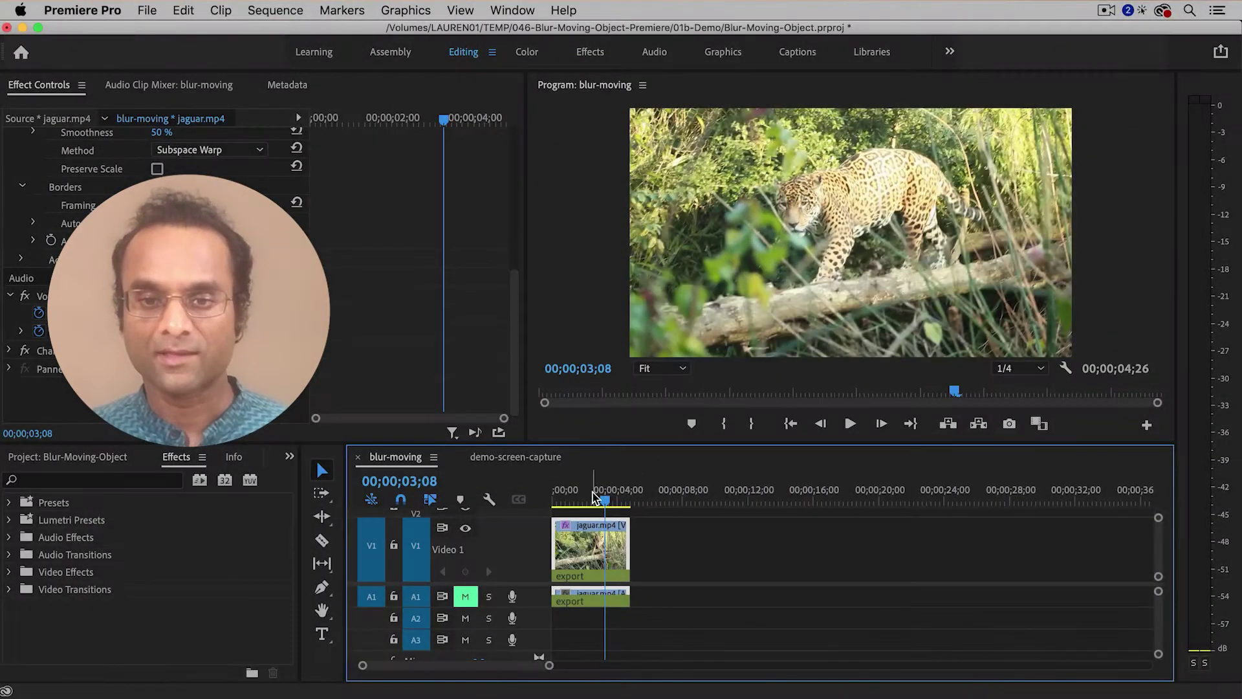
drag(593, 497, 554, 498)
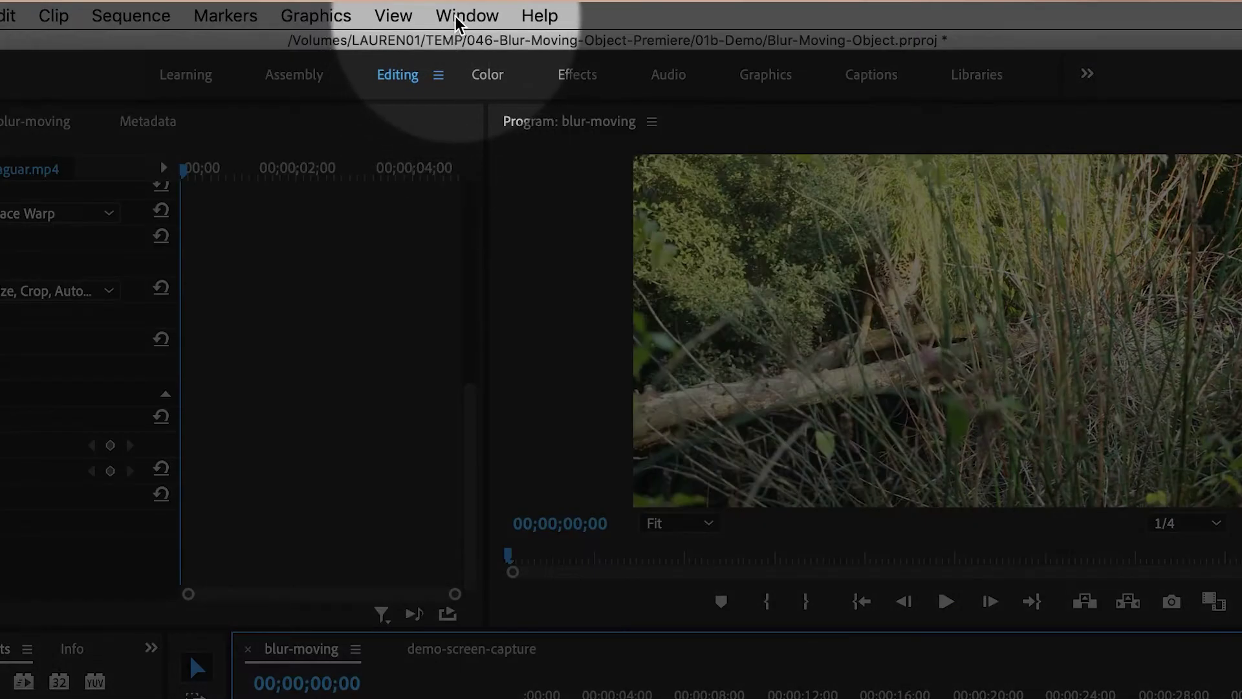
- Search Effects for 'blur' and drop Blur & Sharpen > Gaussian Blur onto jaguar.mp4
click(457, 22)
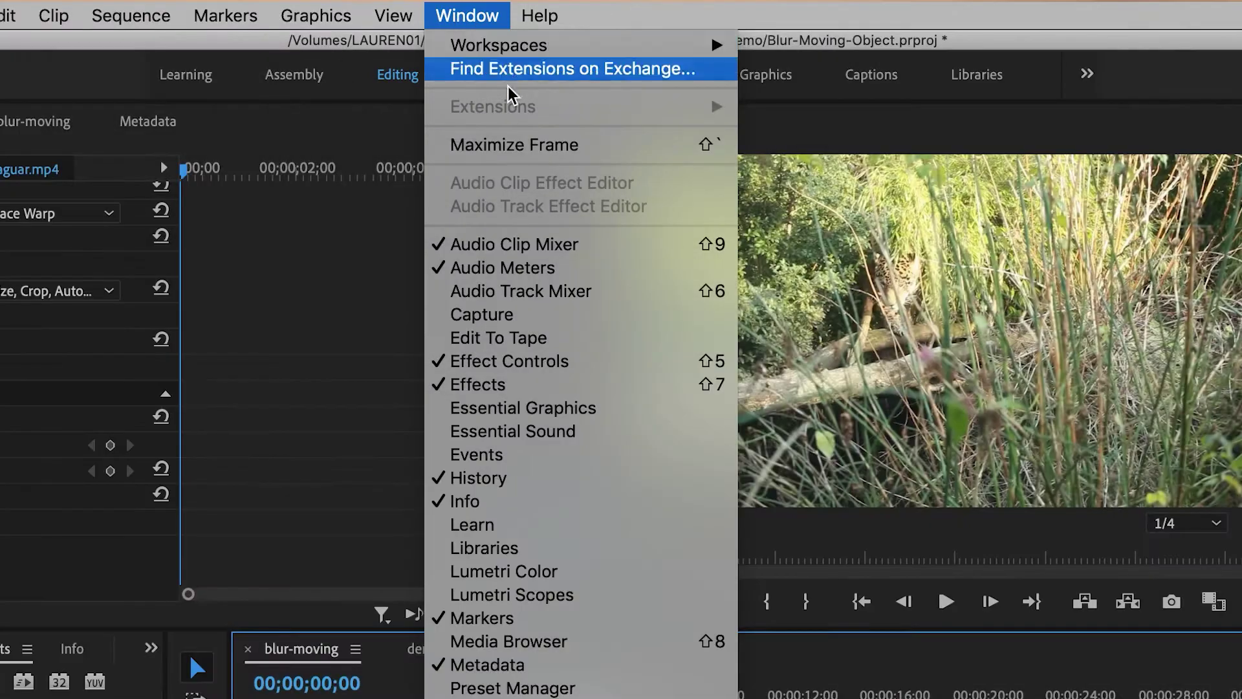
click(518, 391)
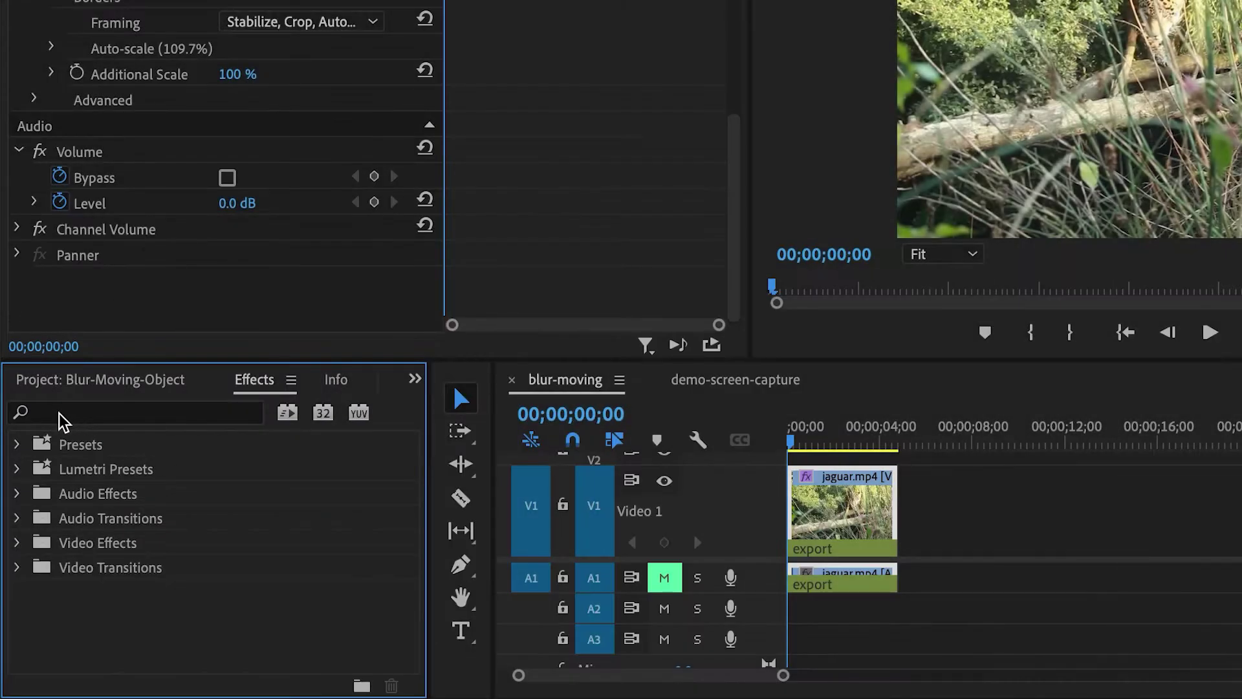
click(69, 408)
text(blur)
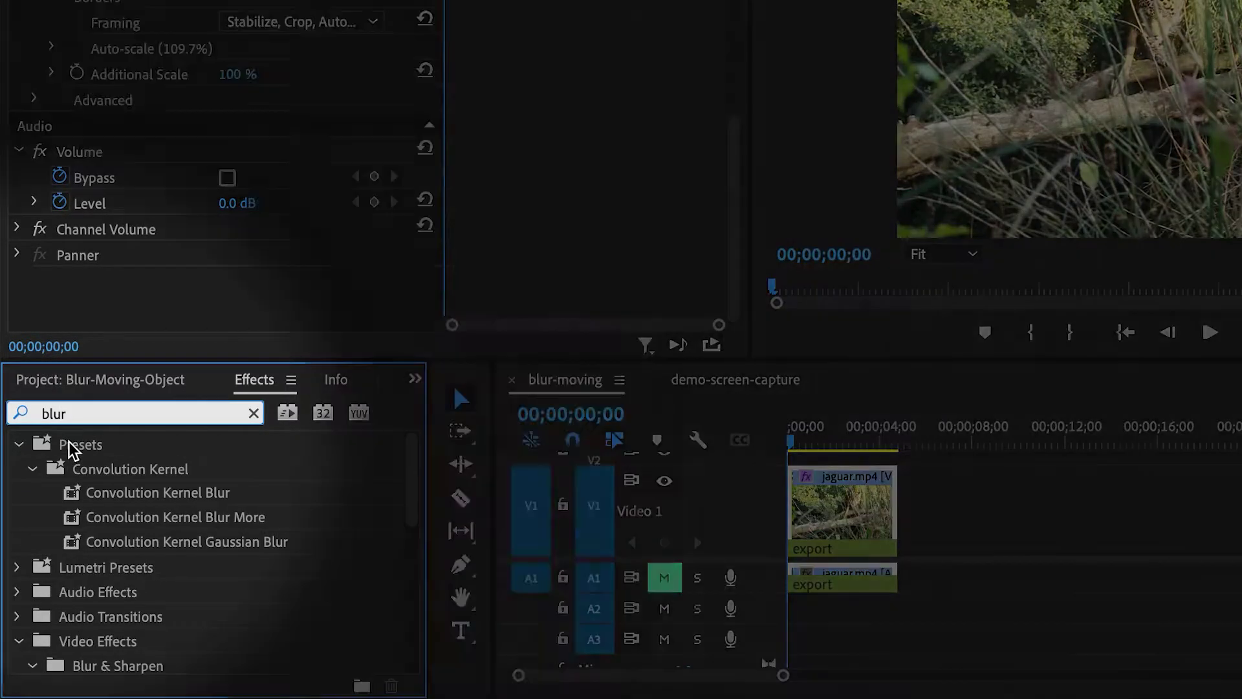
scroll(64, 566, down, 2)
scroll(64, 567, down, 2)
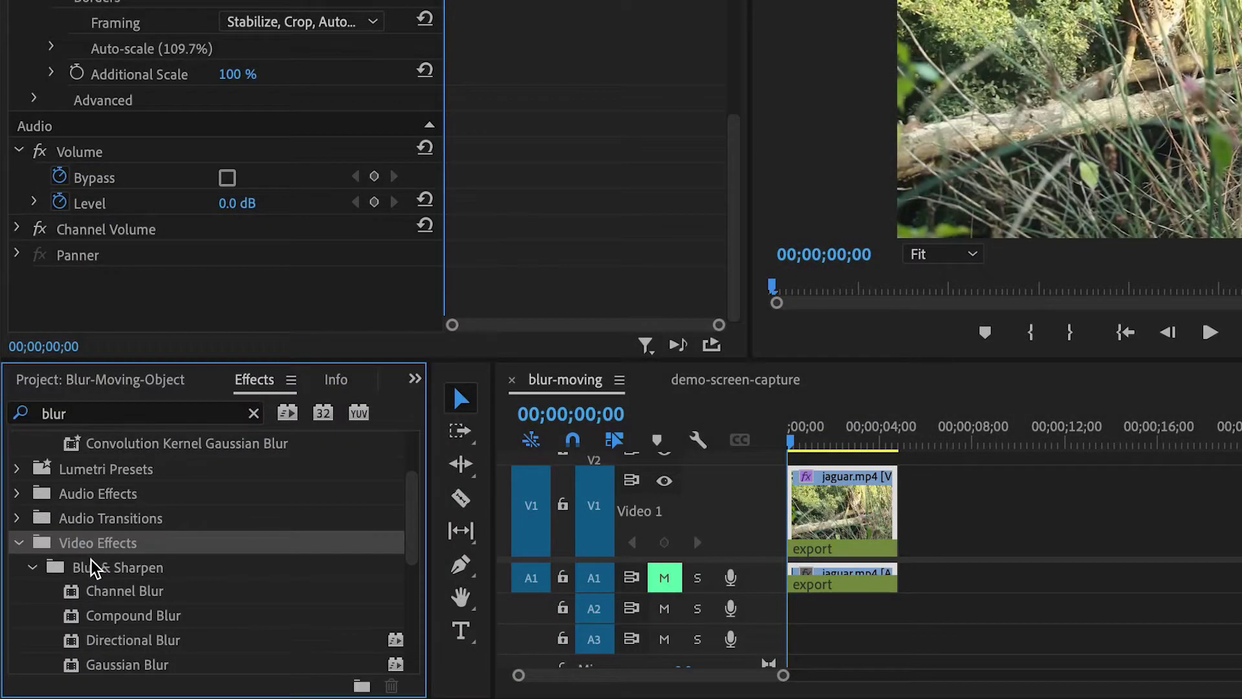
click(94, 568)
scroll(139, 582, down, 3)
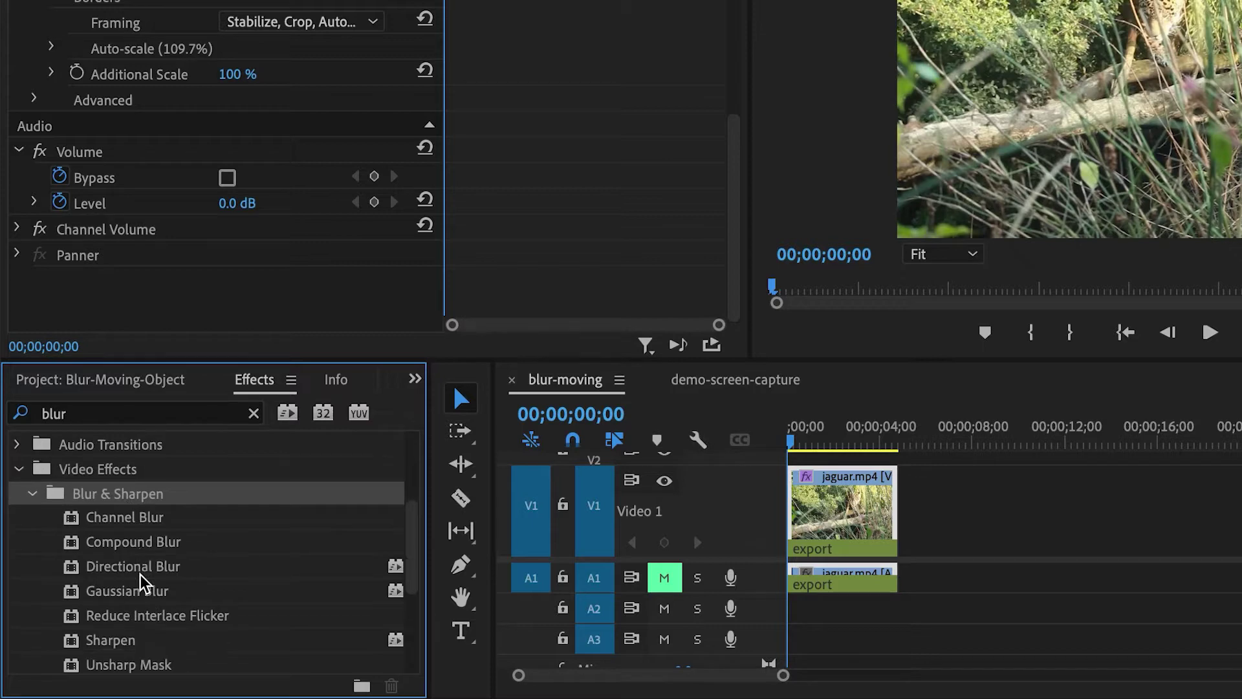
scroll(141, 582, down, 1)
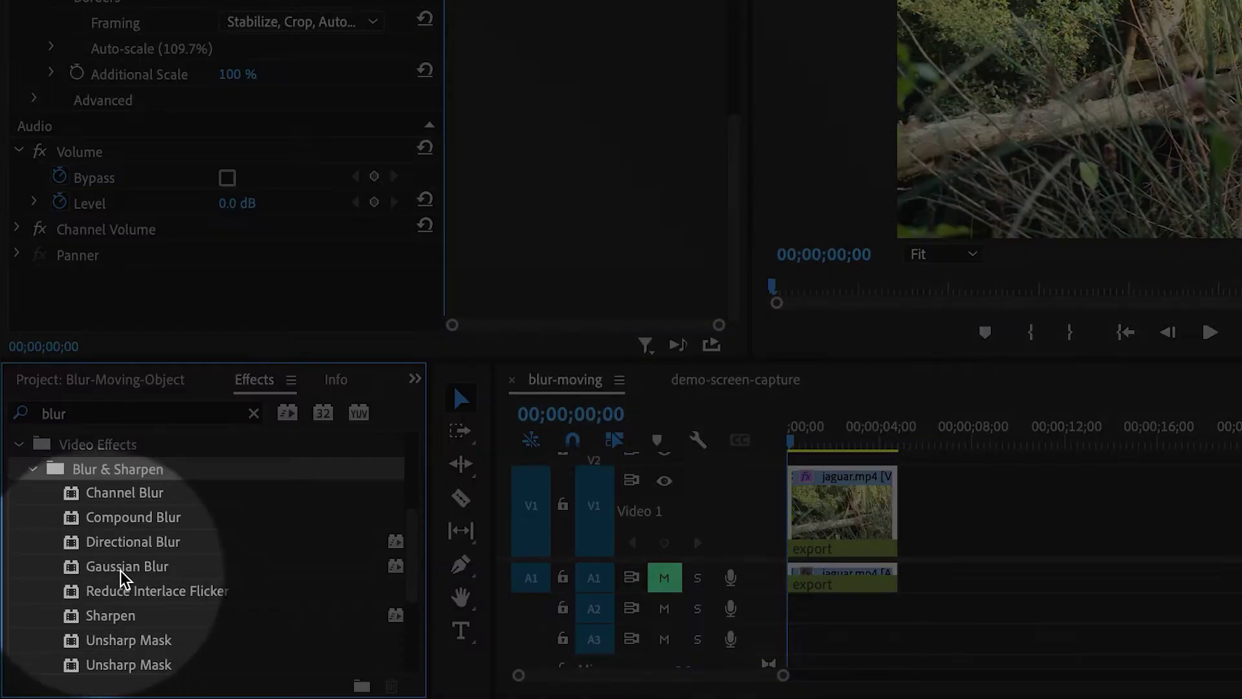
click(125, 572)
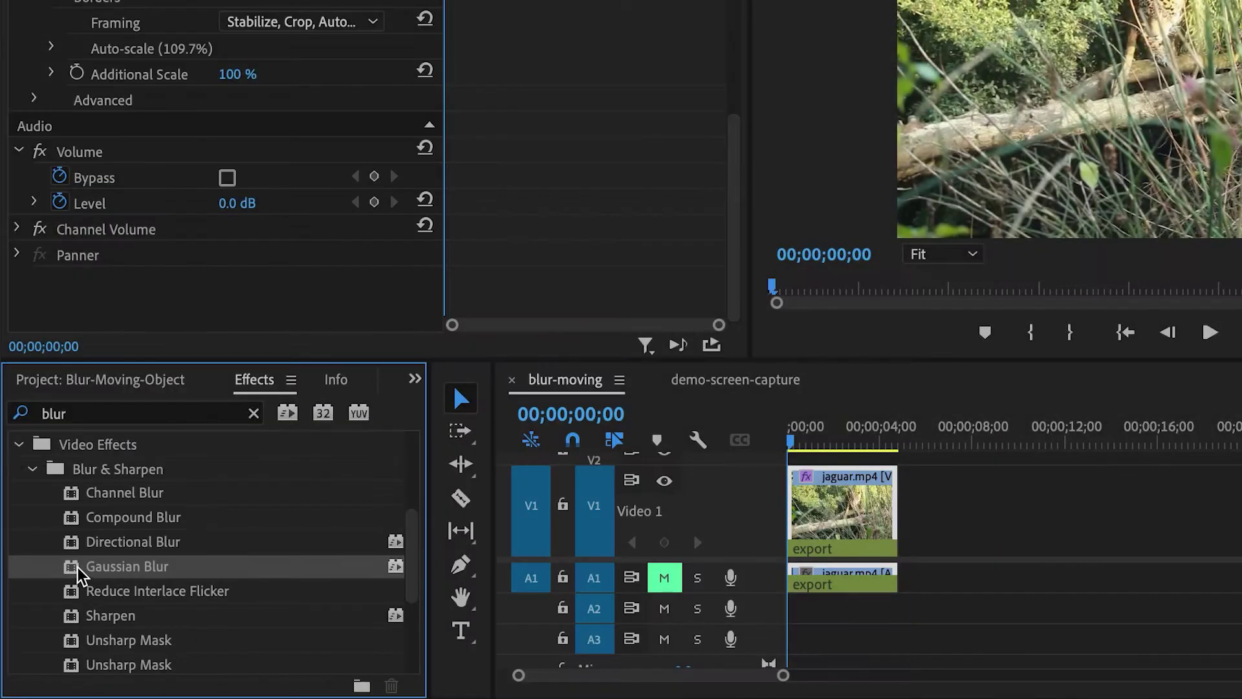
drag(87, 575, 833, 516)
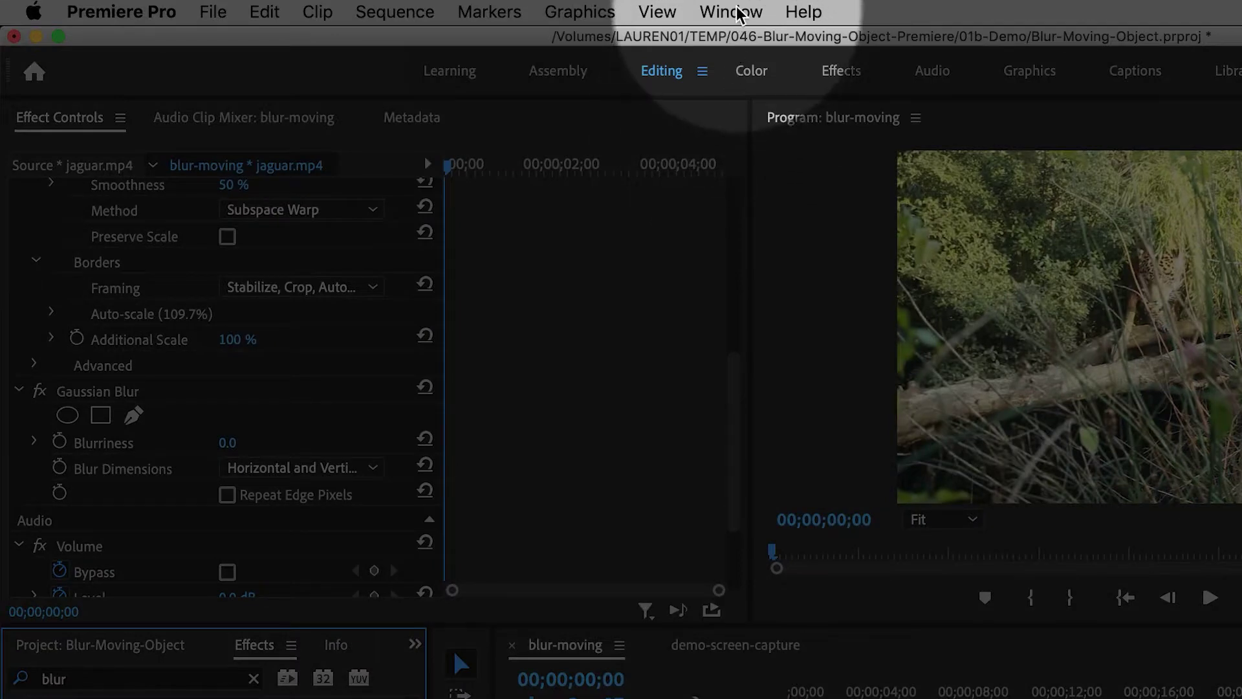
- In Effect Controls, scrub the Gaussian Blur's Blurriness up to 44.0
click(737, 13)
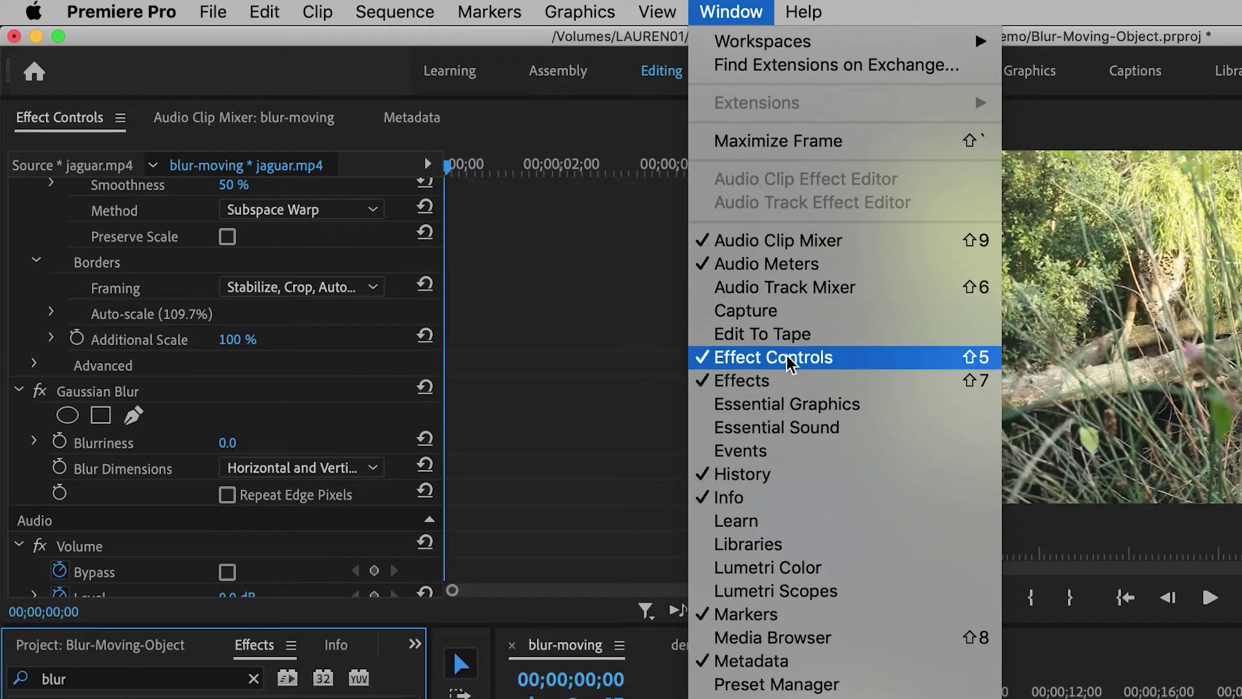
click(857, 358)
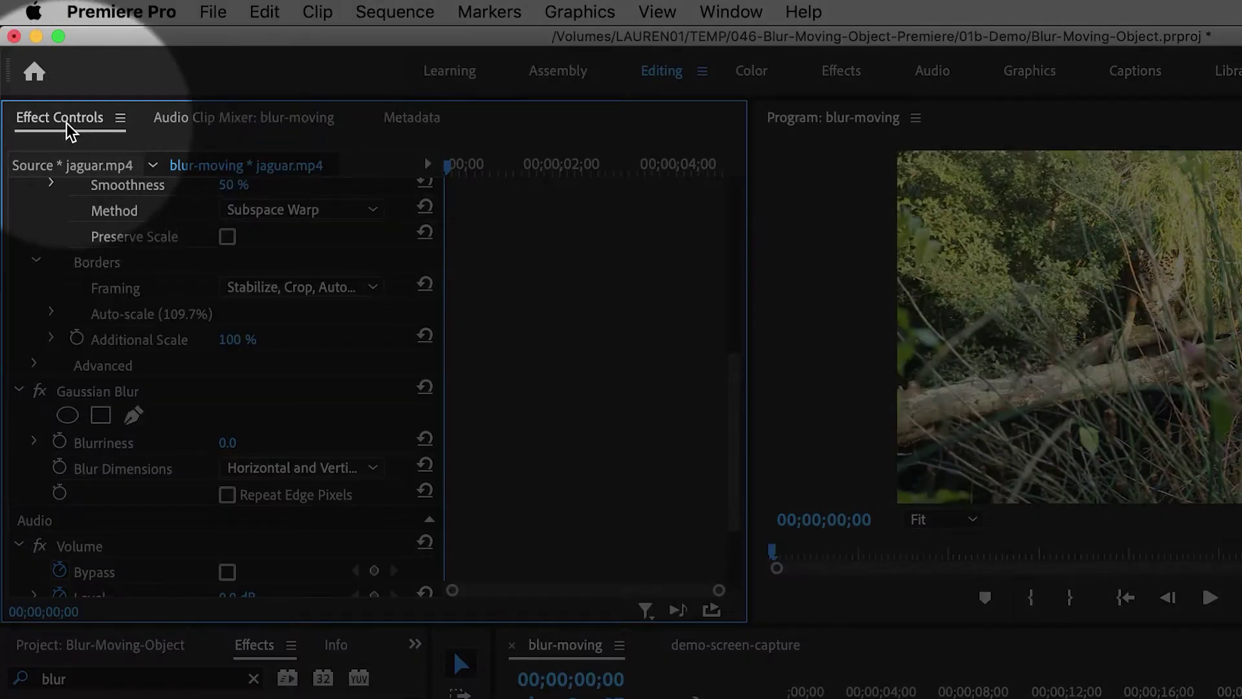
scroll(547, 416, down, 3)
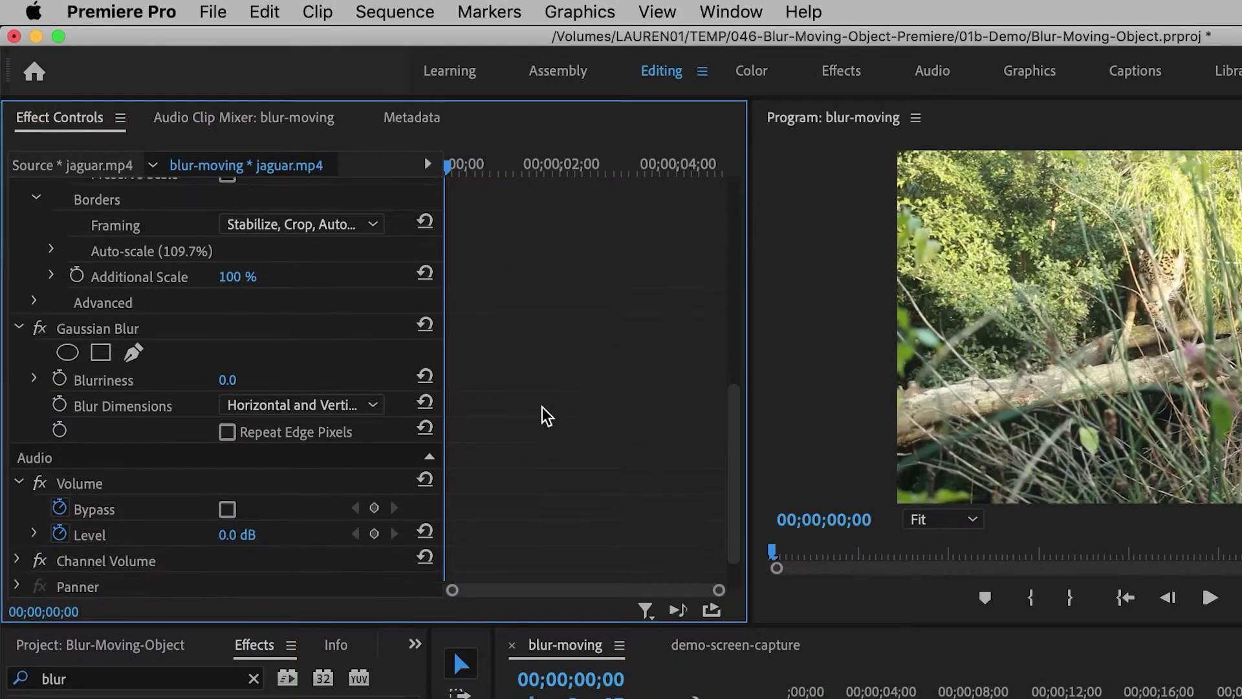
scroll(547, 416, down, 2)
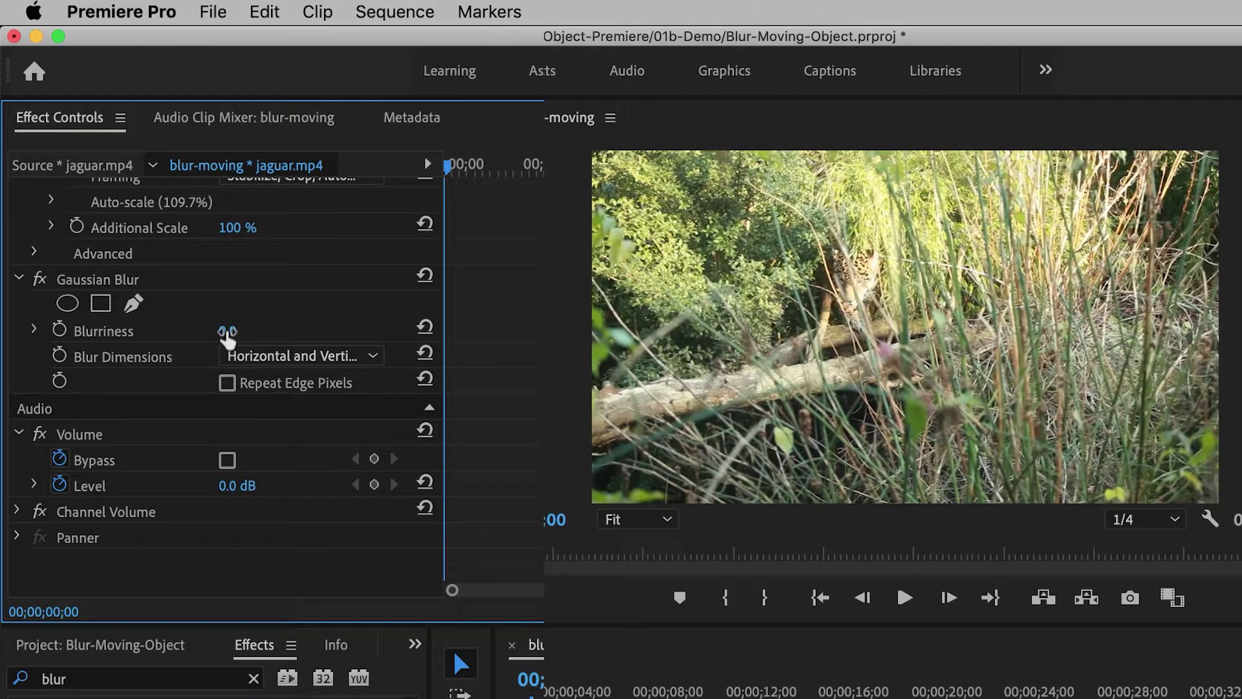
drag(226, 333, 249, 334)
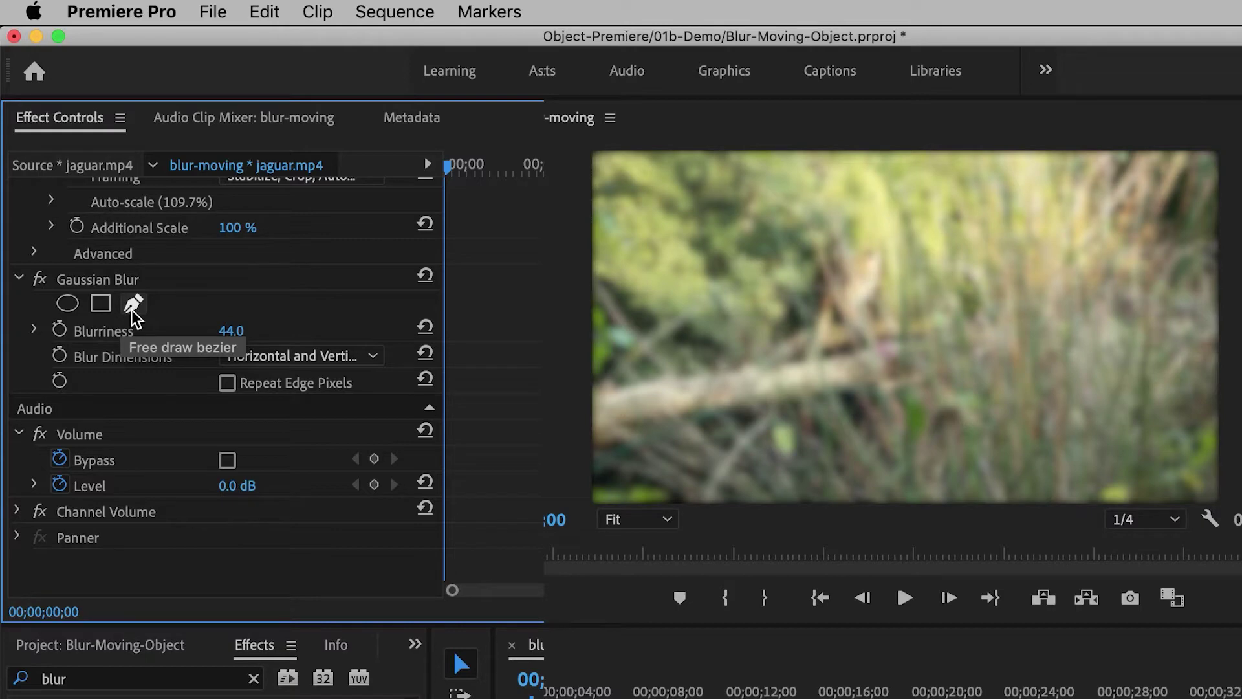
- Add an ellipse mask to the blur, resize it over the jaguar's face, and set feather to 25
click(68, 304)
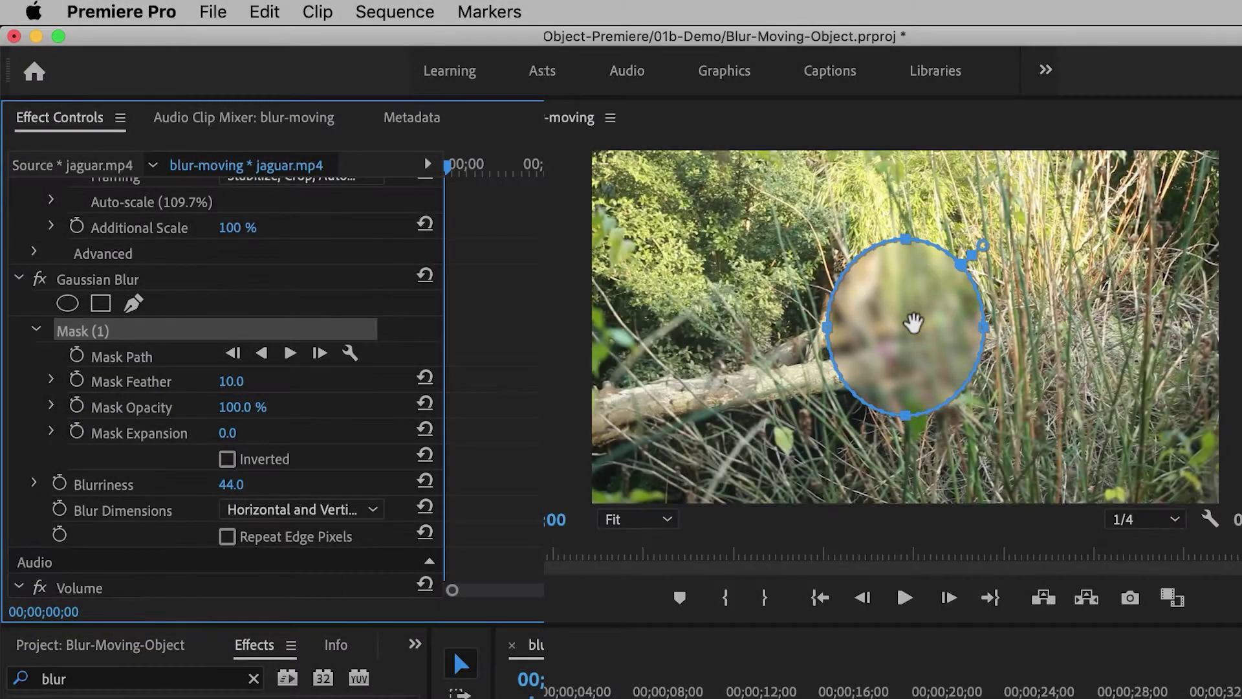
drag(912, 320, 861, 285)
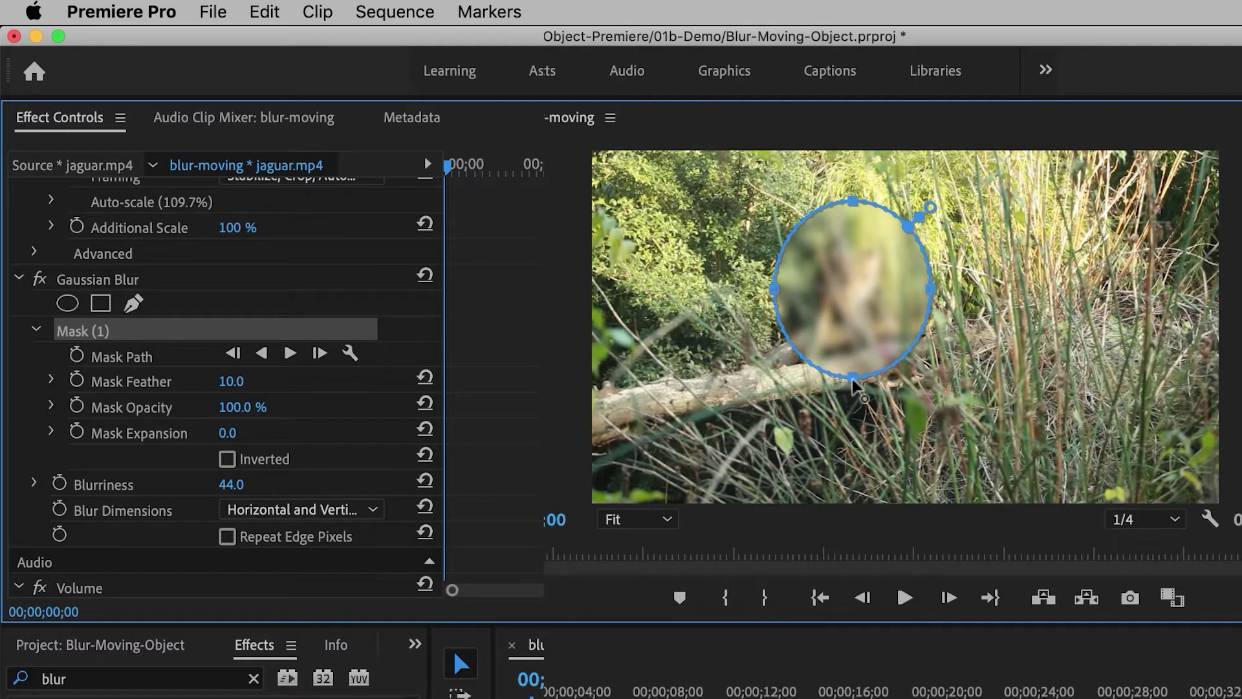
drag(853, 380, 851, 342)
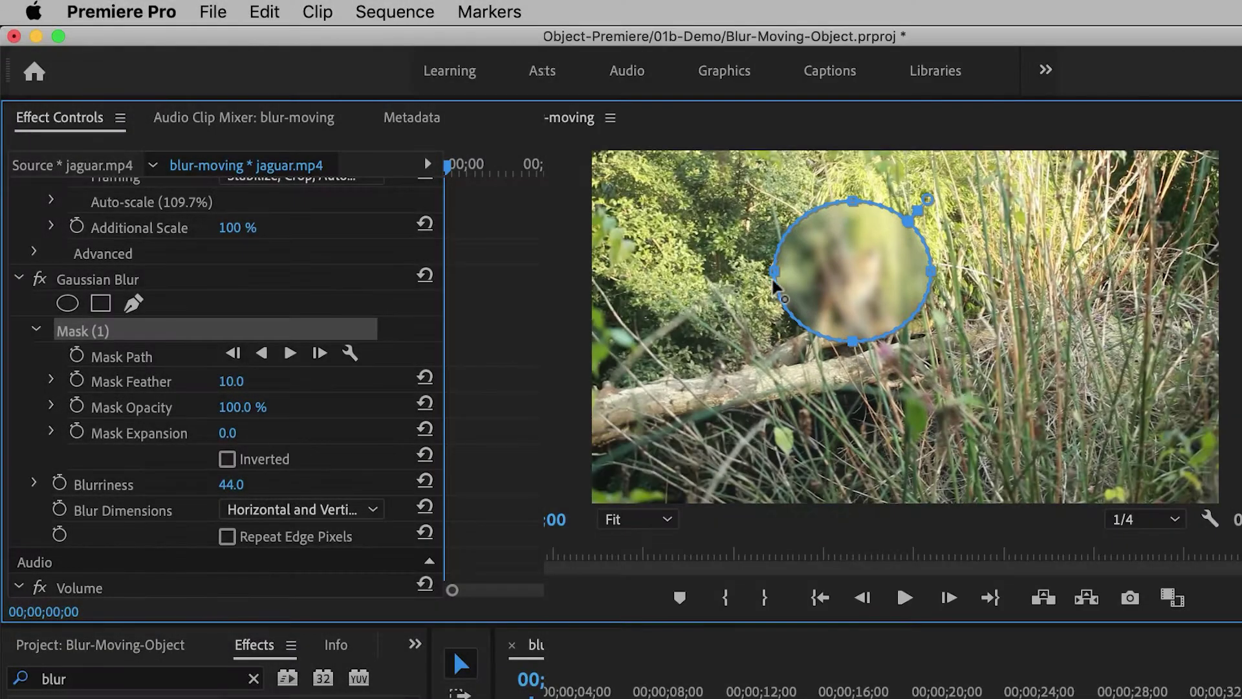
drag(778, 282, 804, 284)
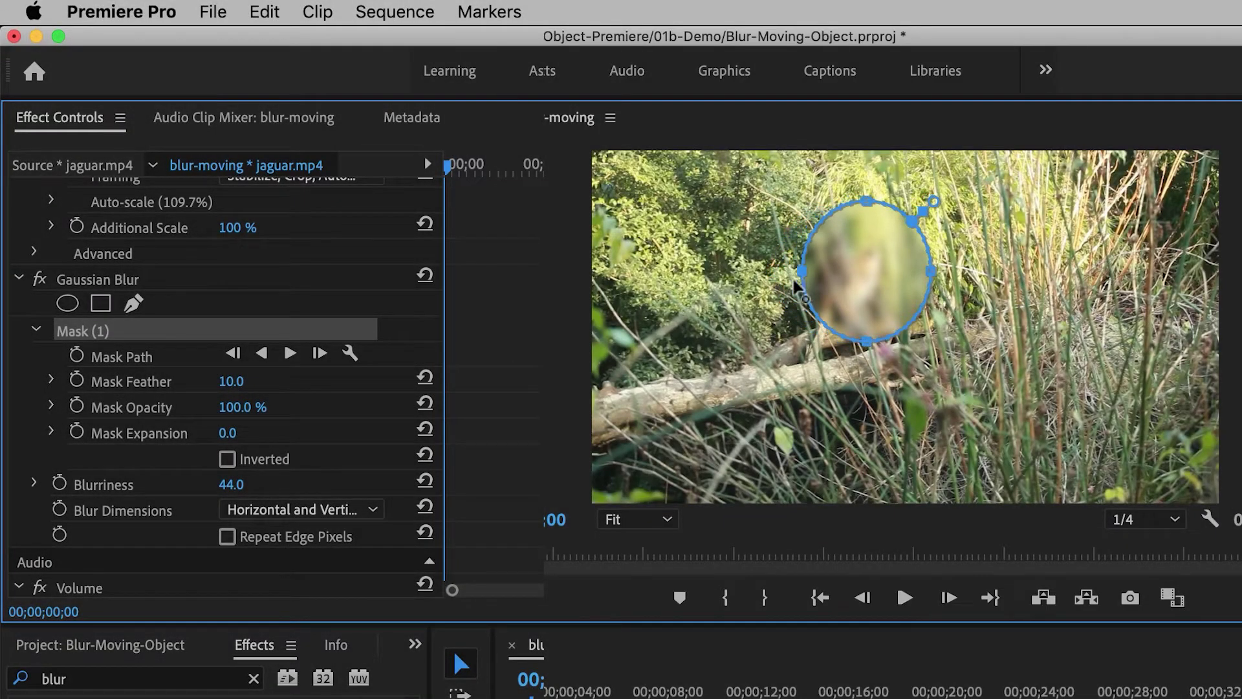
drag(866, 206, 864, 211)
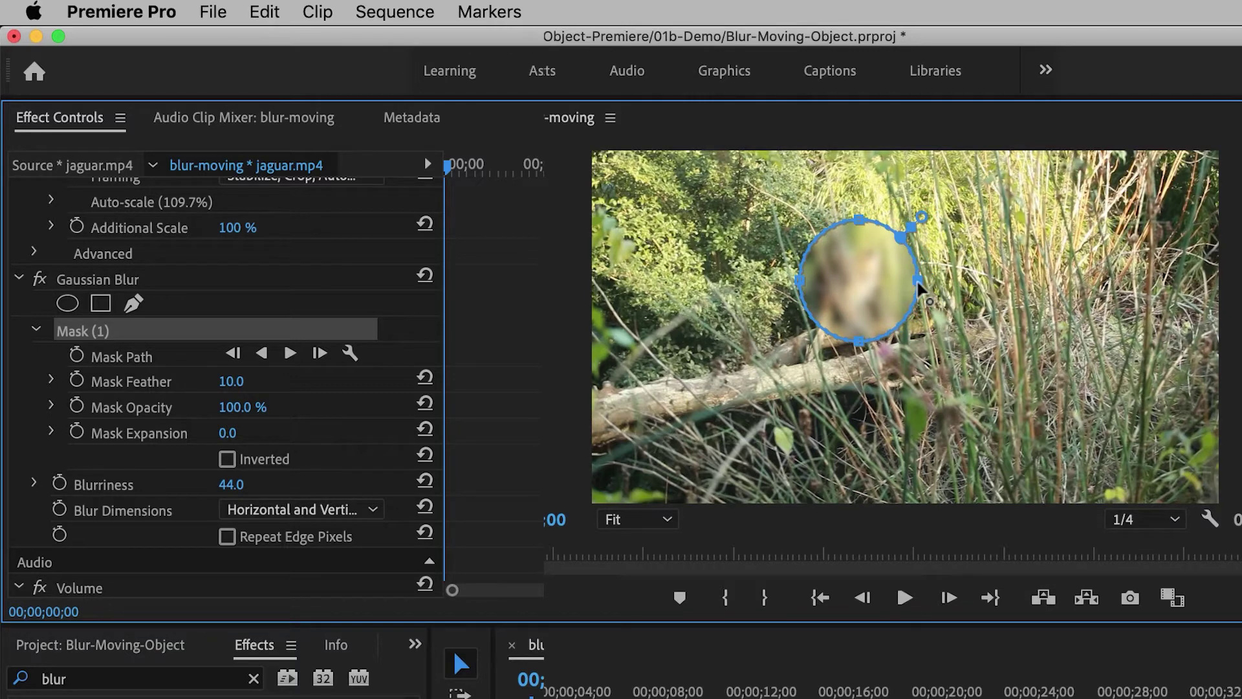
drag(881, 283, 878, 283)
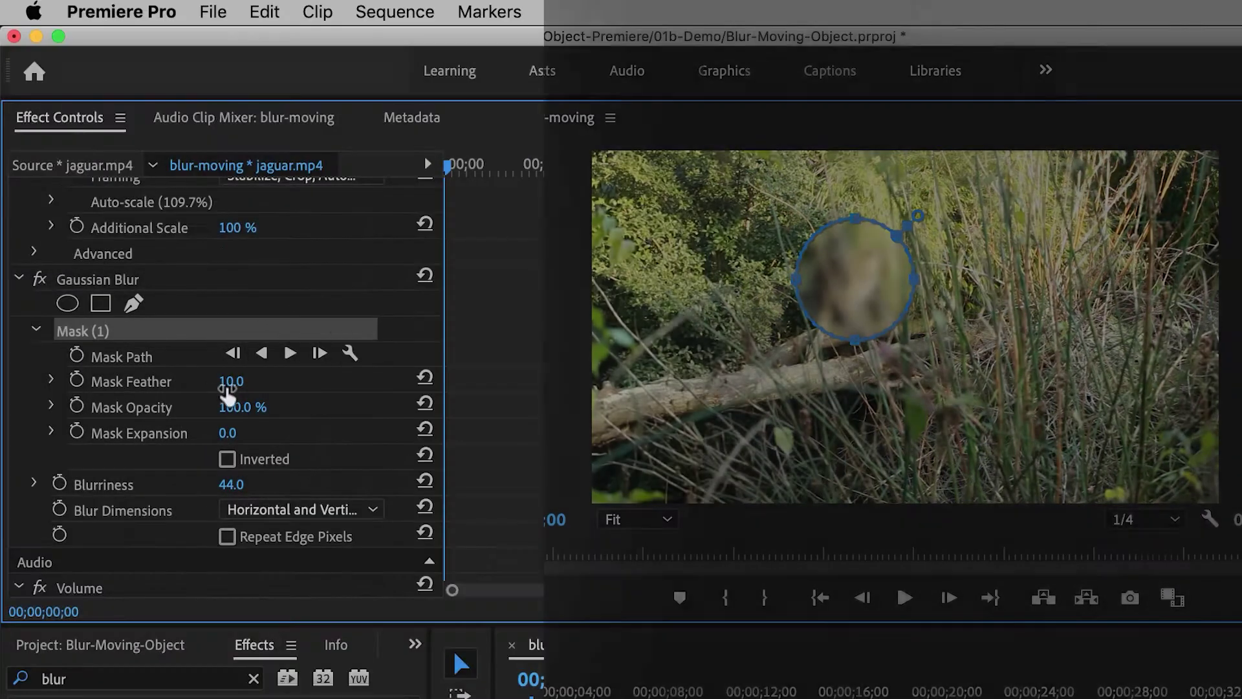
click(229, 383)
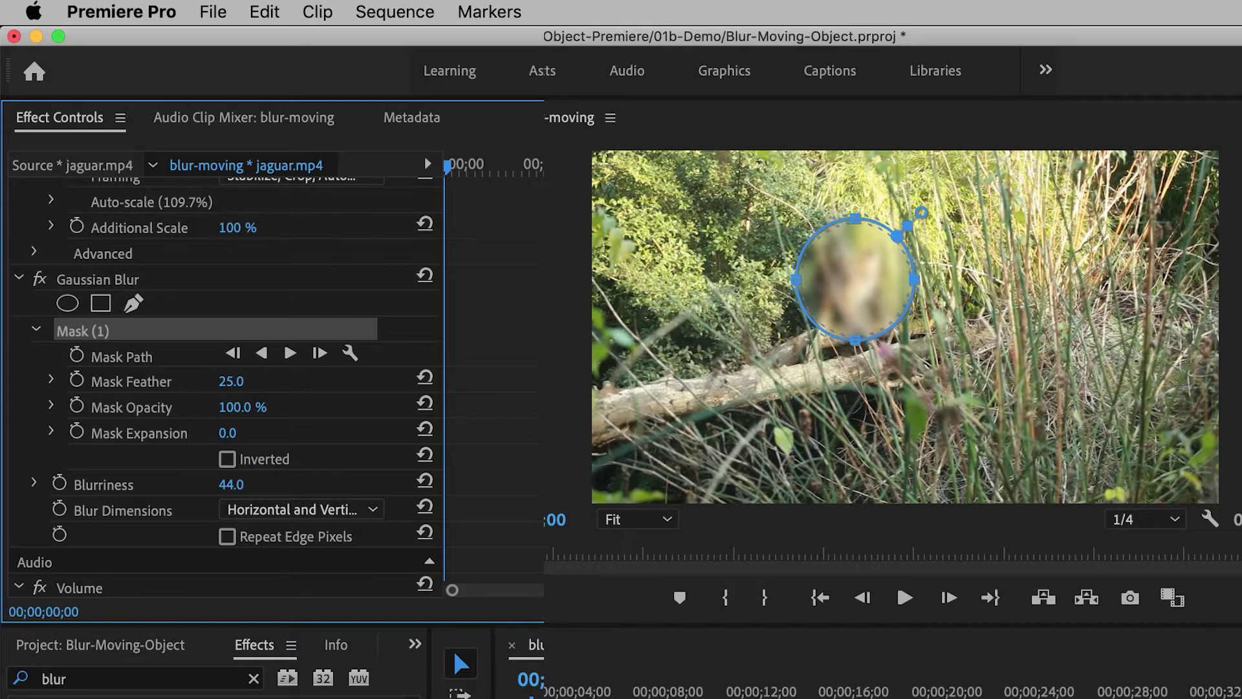
key(shift+3)
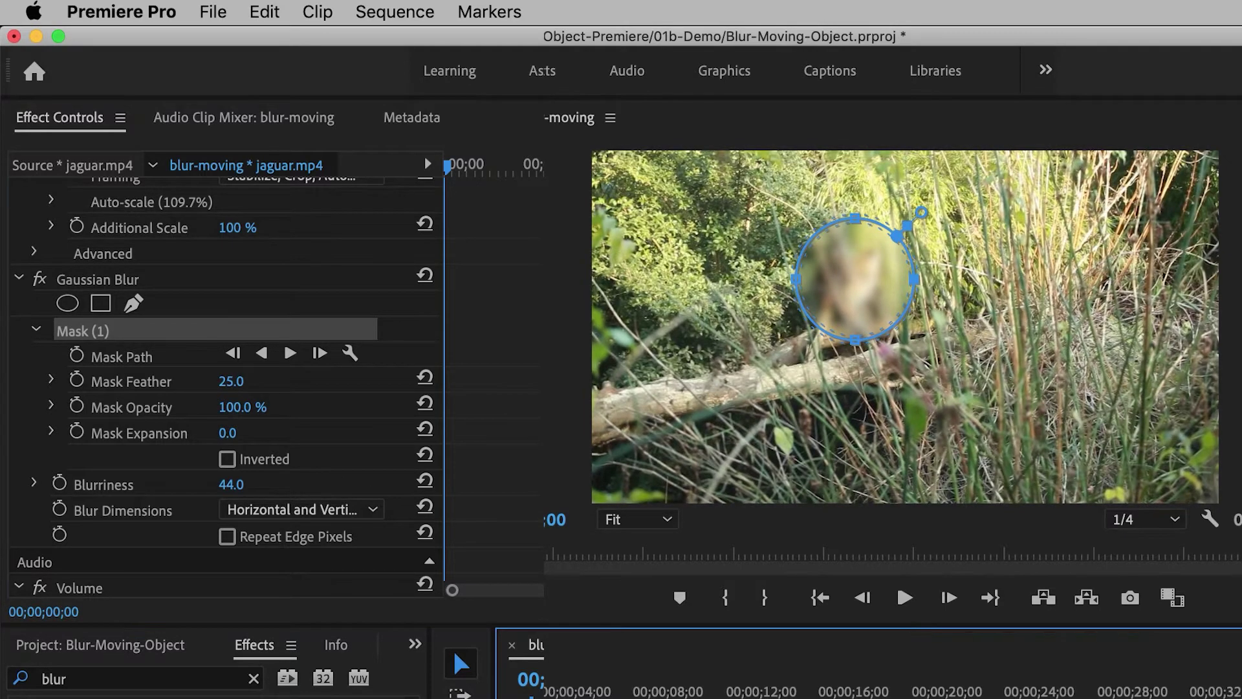
key(space)
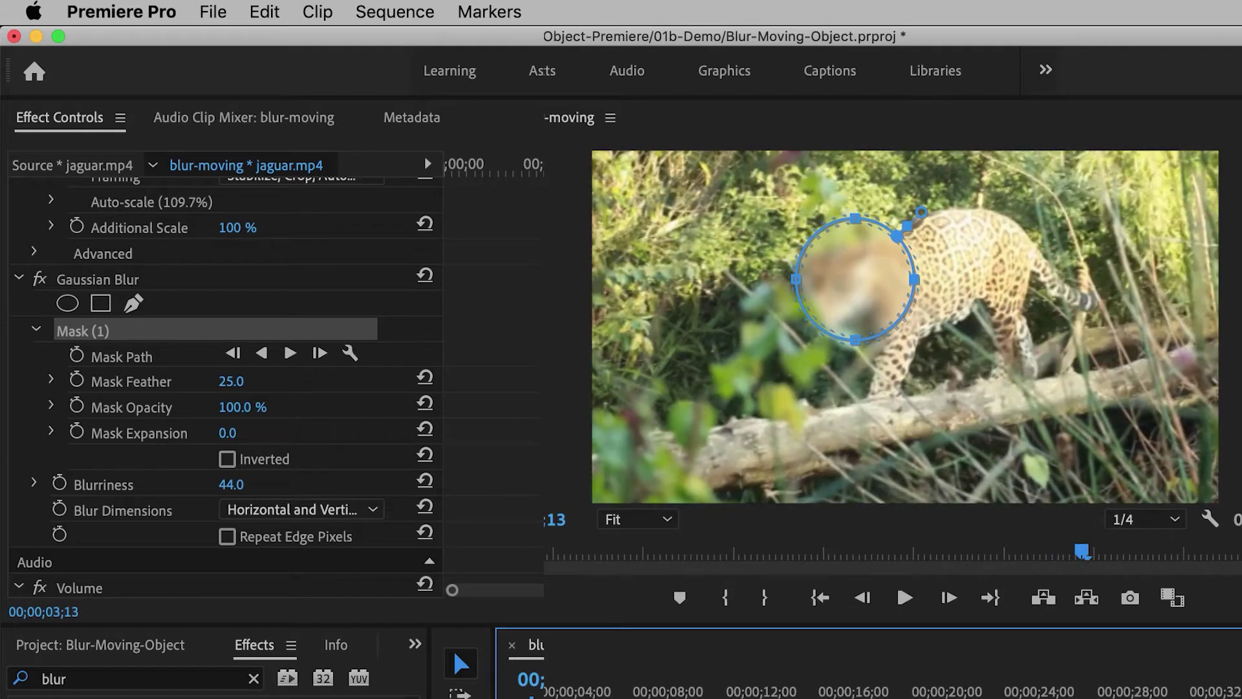
key(space)
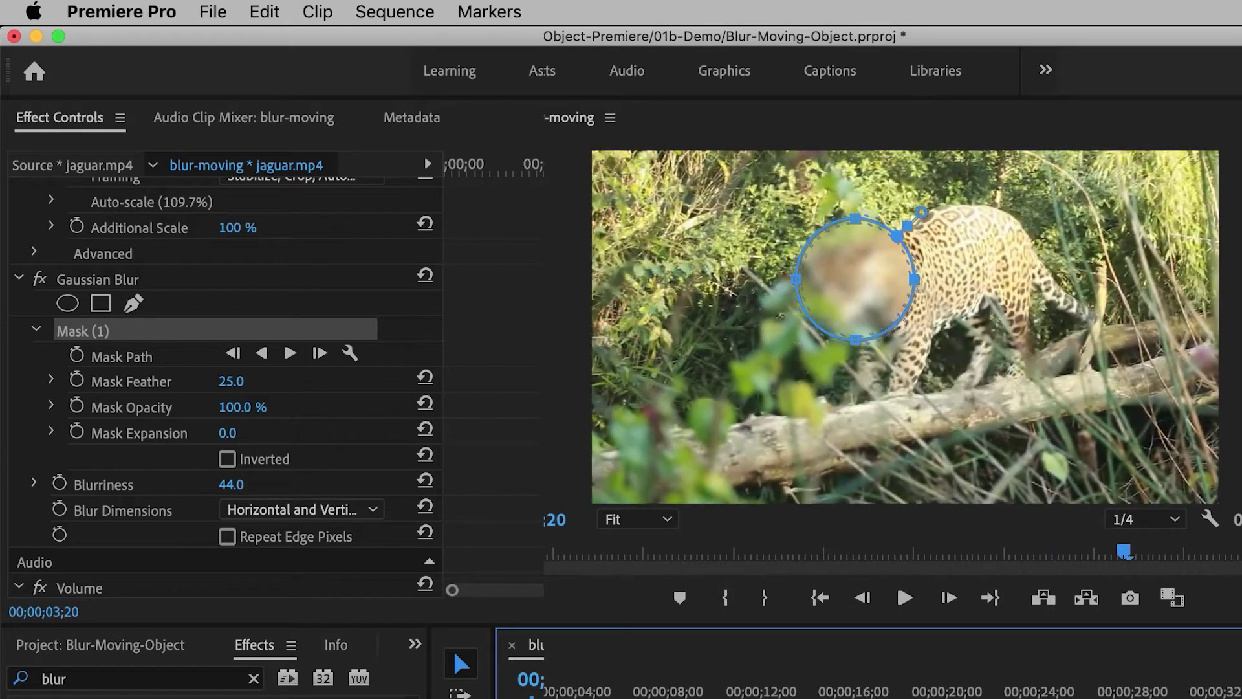
key(space)
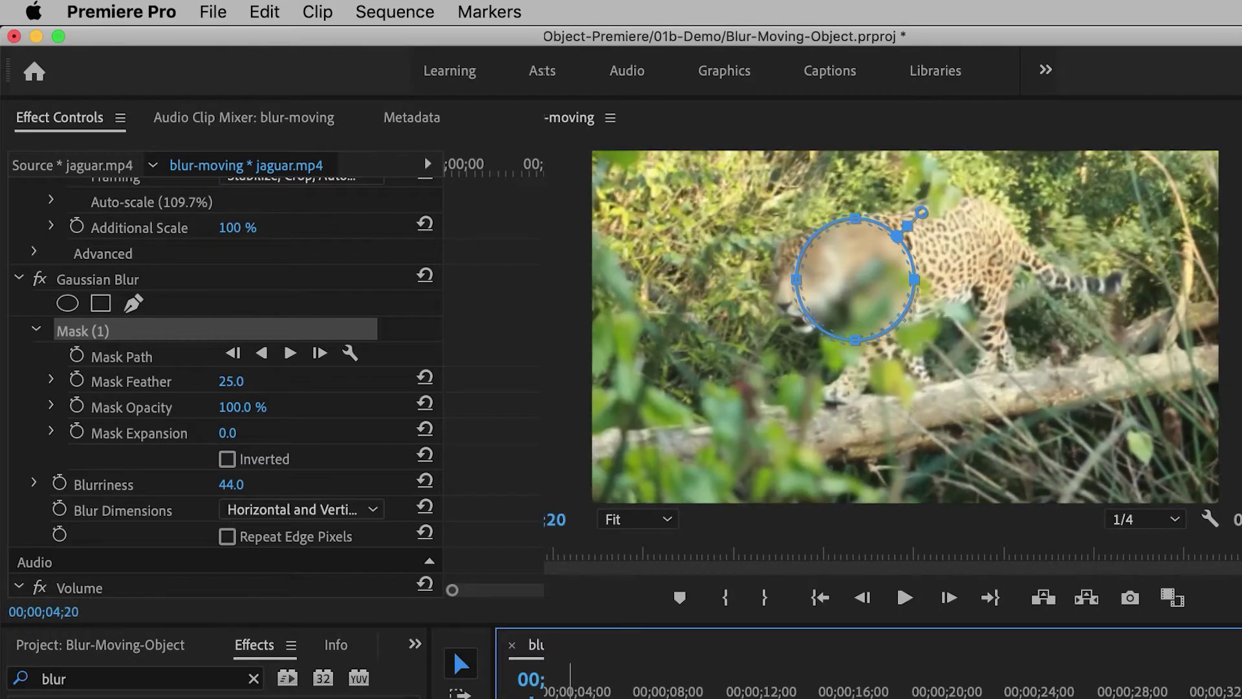
key(shift+Left)
key(shift+Left)
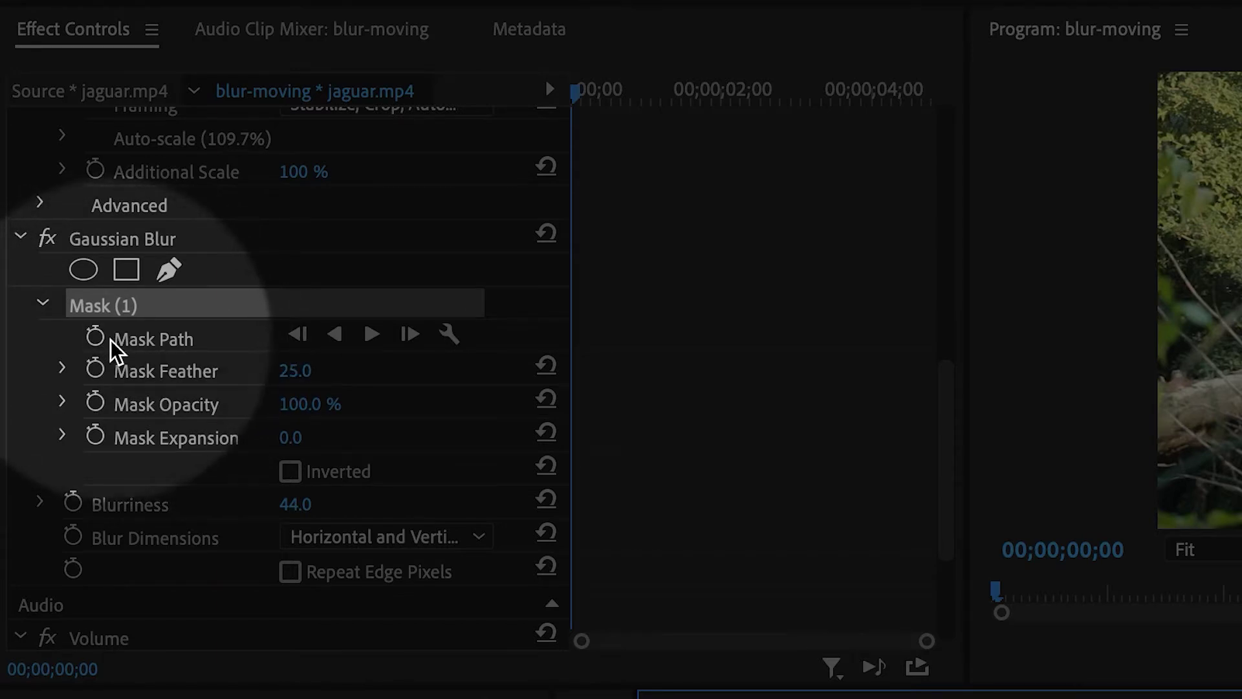
- Disable timeline snapping, advance to 00;00;00;22, and select Mask (1) to show its outline
click(94, 338)
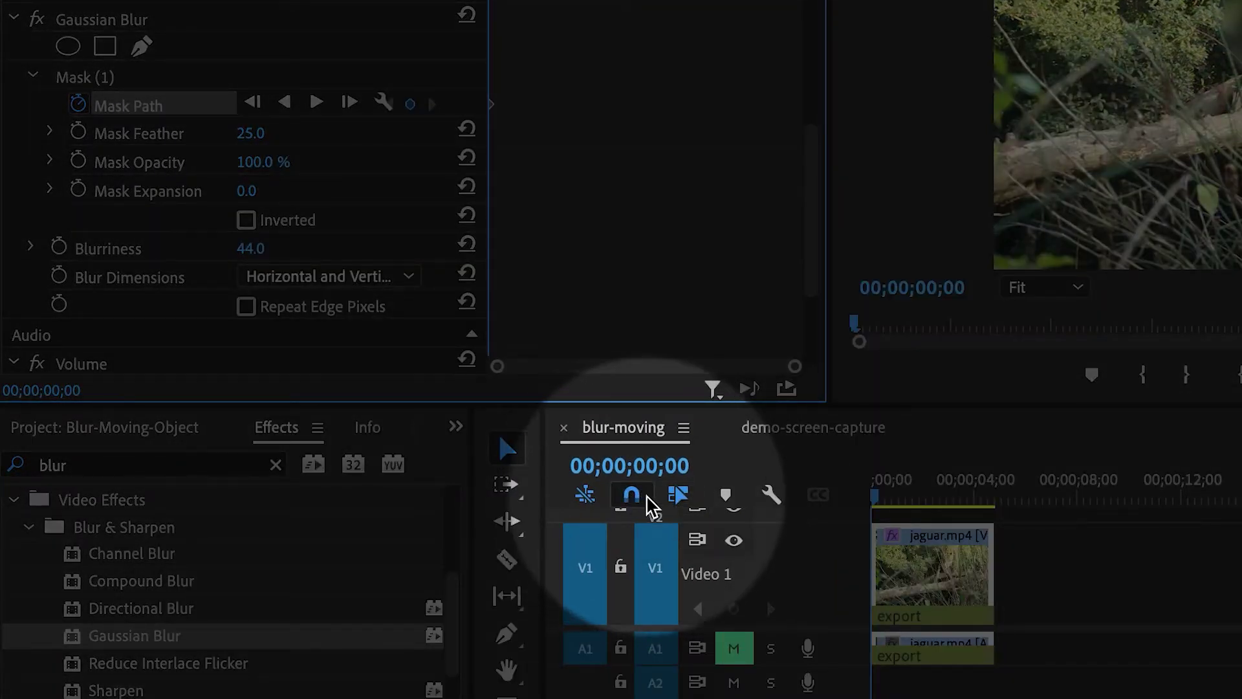
click(637, 496)
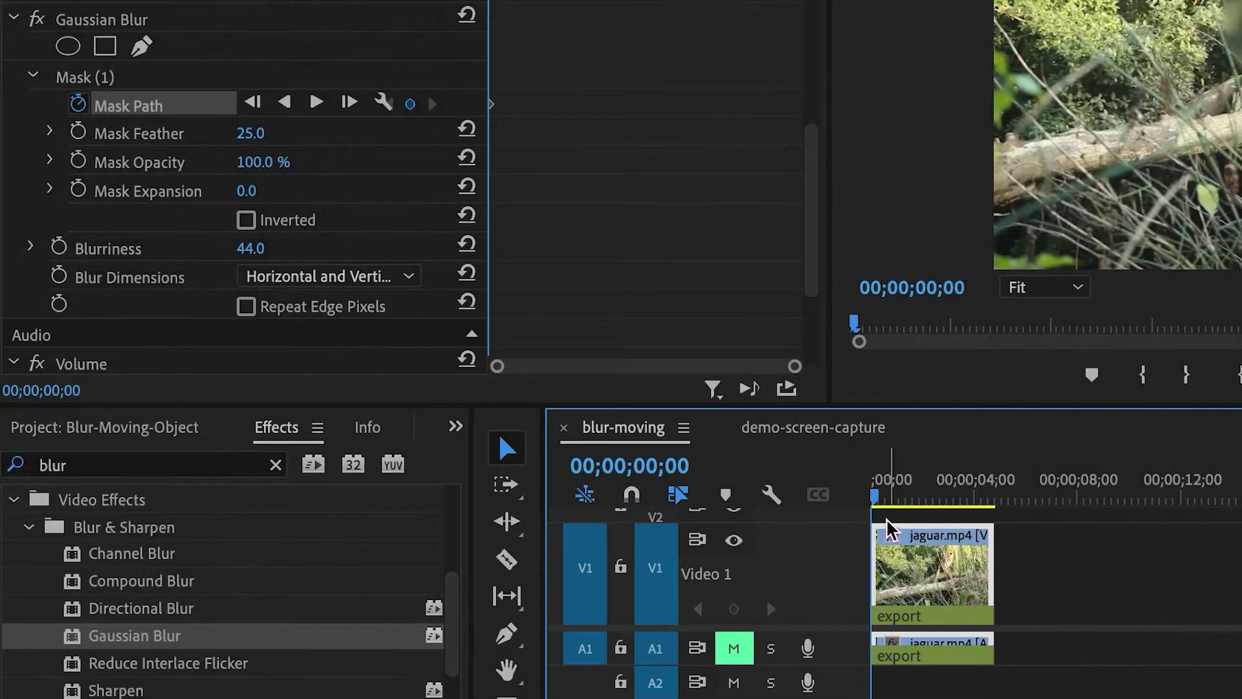
key(space)
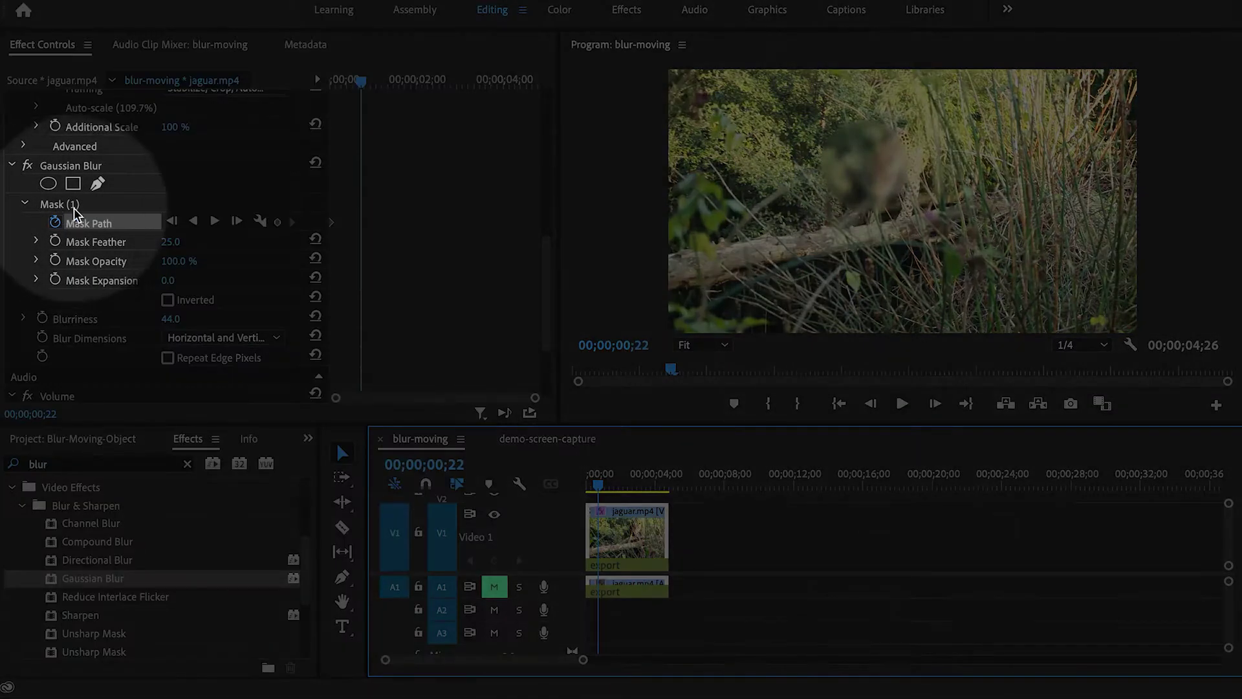
click(72, 206)
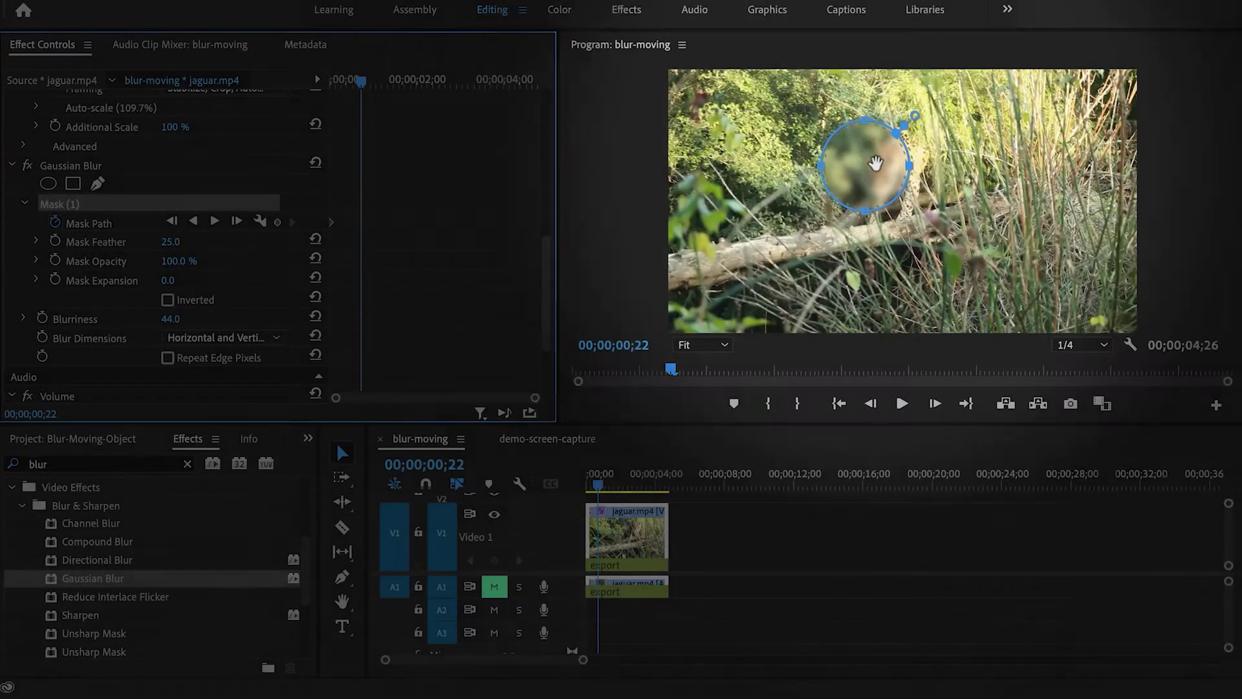
- Start Mask Path keyframing and realign the blur circle on the face at 01;13, 02;02 and 02;23
click(861, 163)
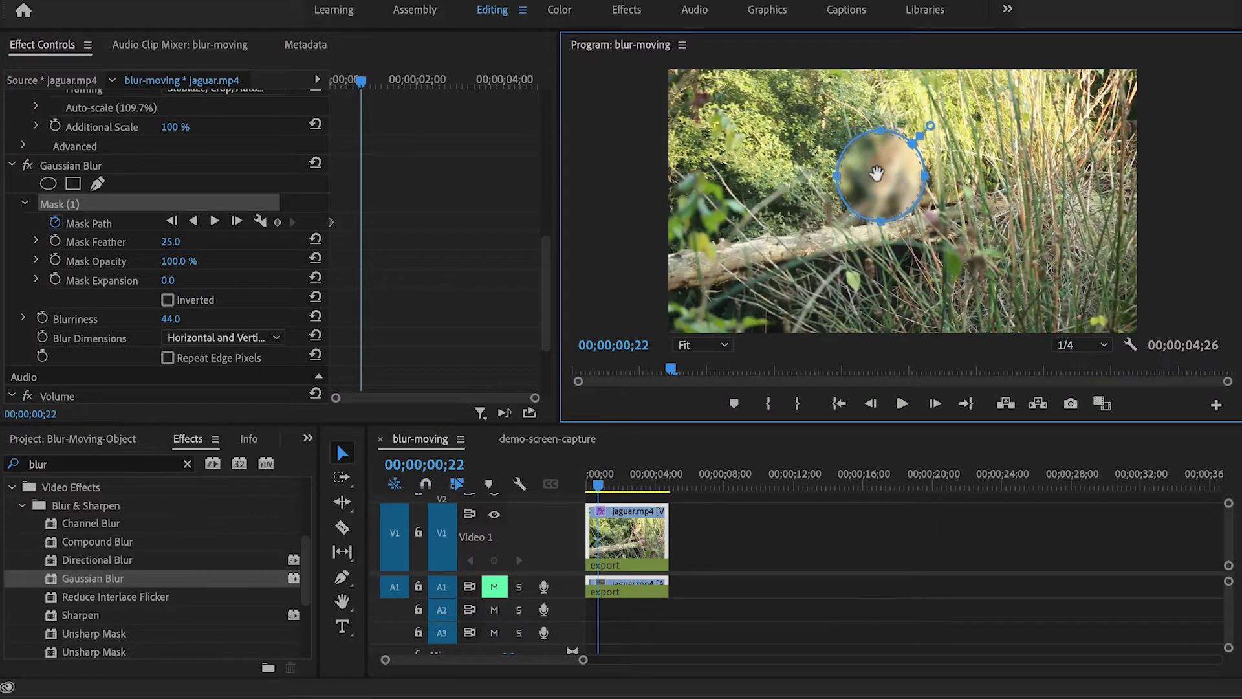
click(877, 173)
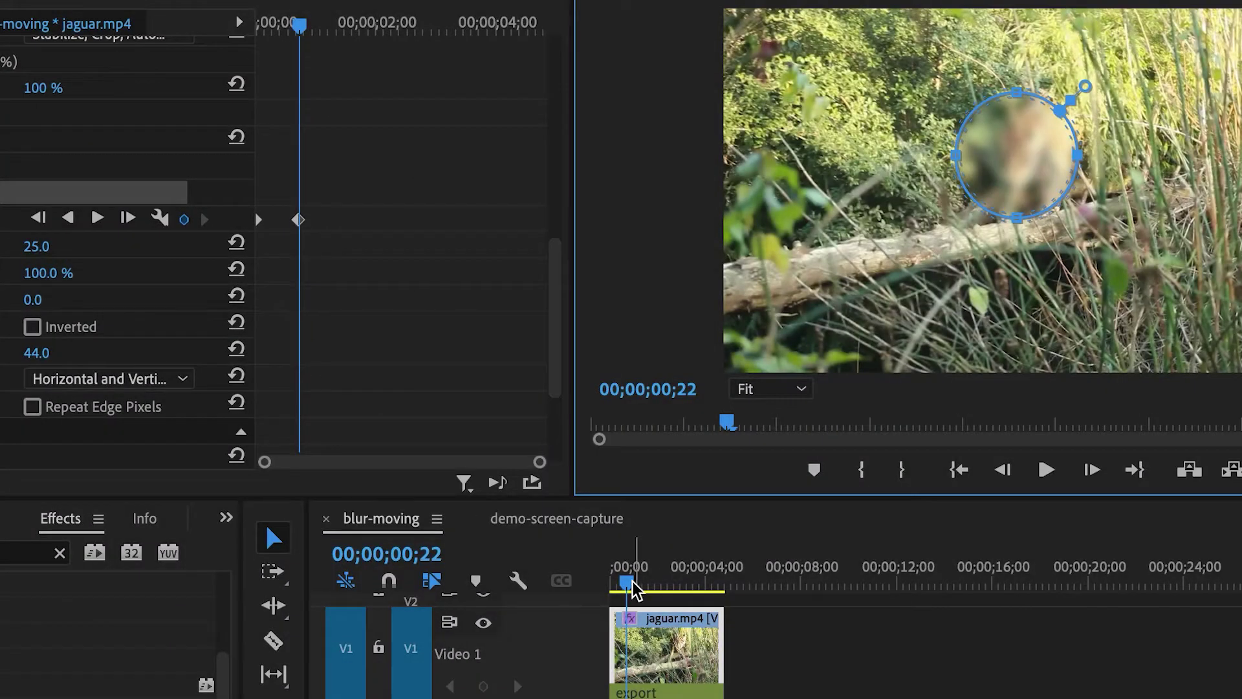
mouse_move(627, 583)
mouse_down()
mouse_move(639, 584)
mouse_move(638, 560)
mouse_up()
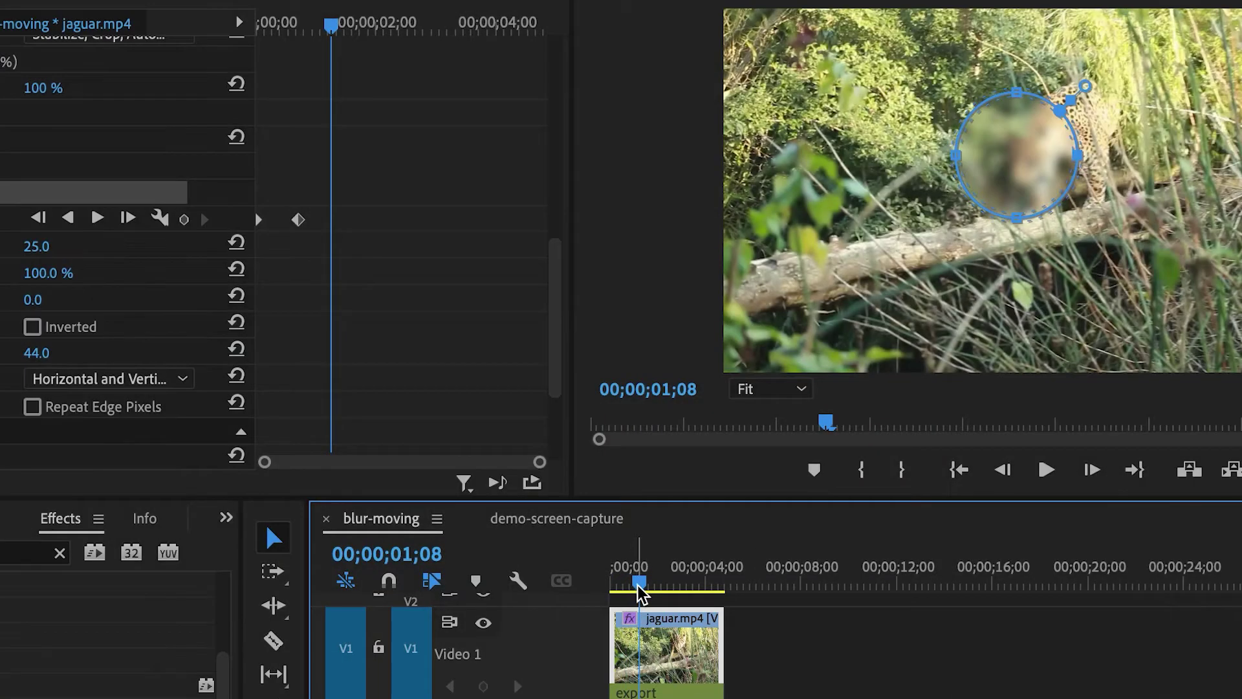
drag(641, 586, 644, 584)
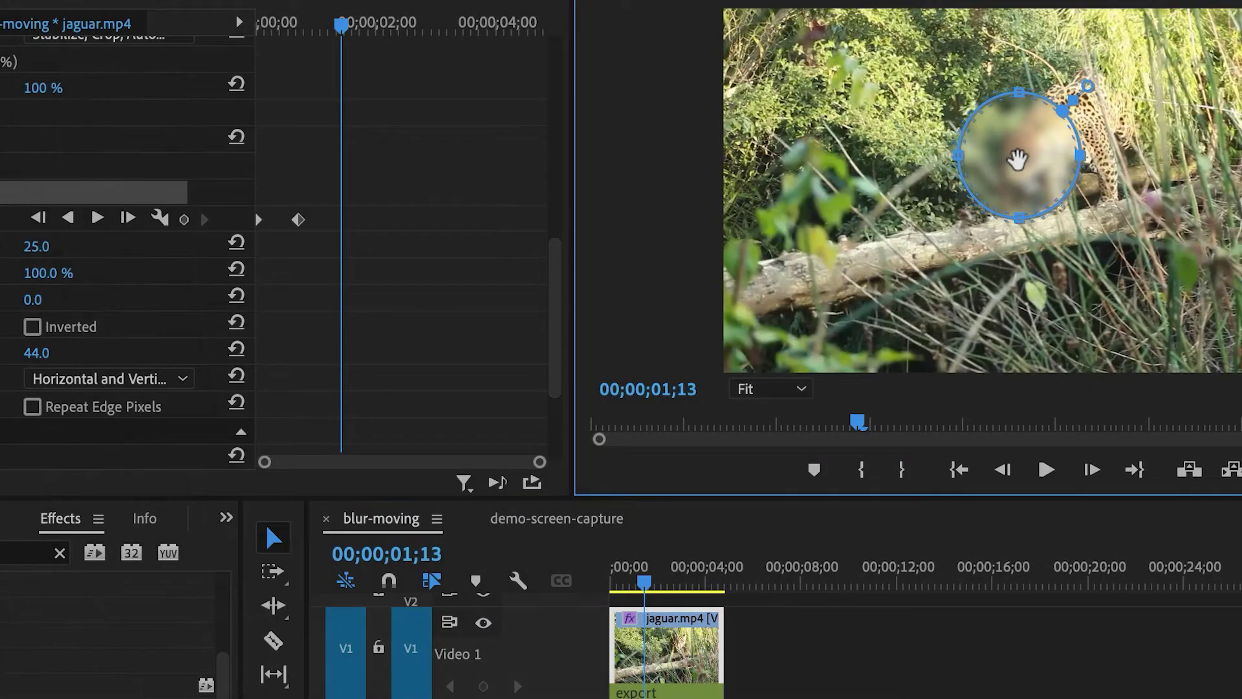
drag(1015, 158, 1019, 161)
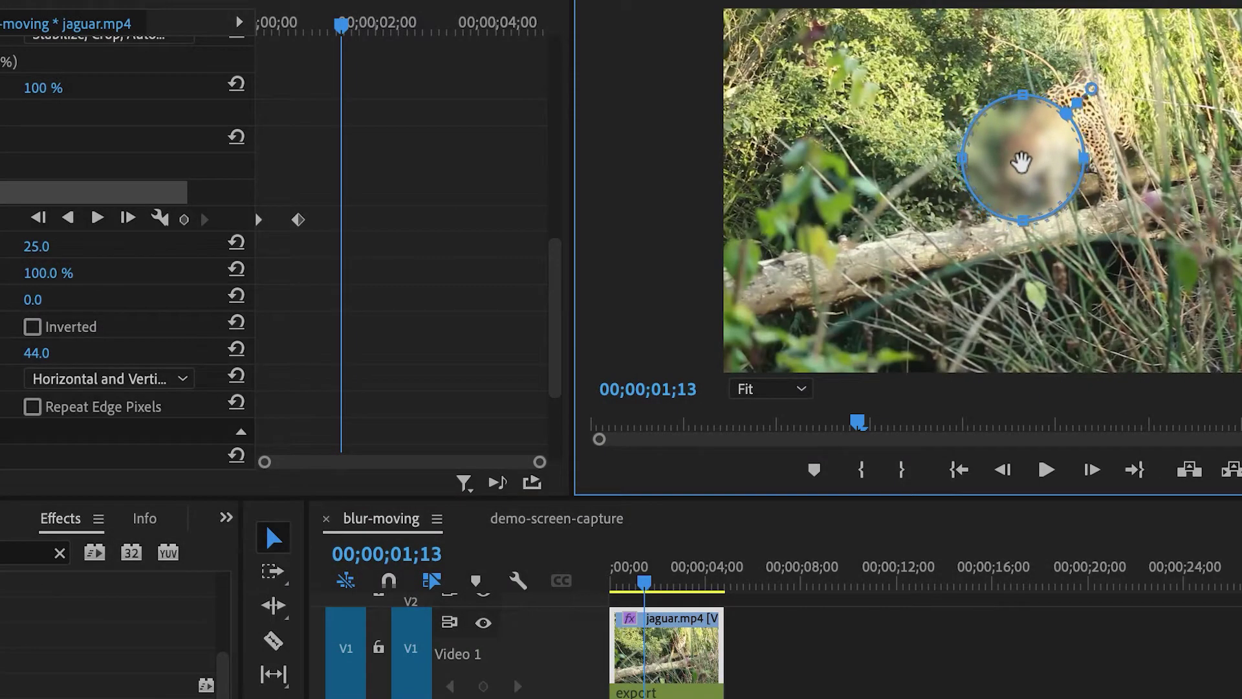
drag(635, 583, 658, 581)
drag(1017, 161, 1009, 160)
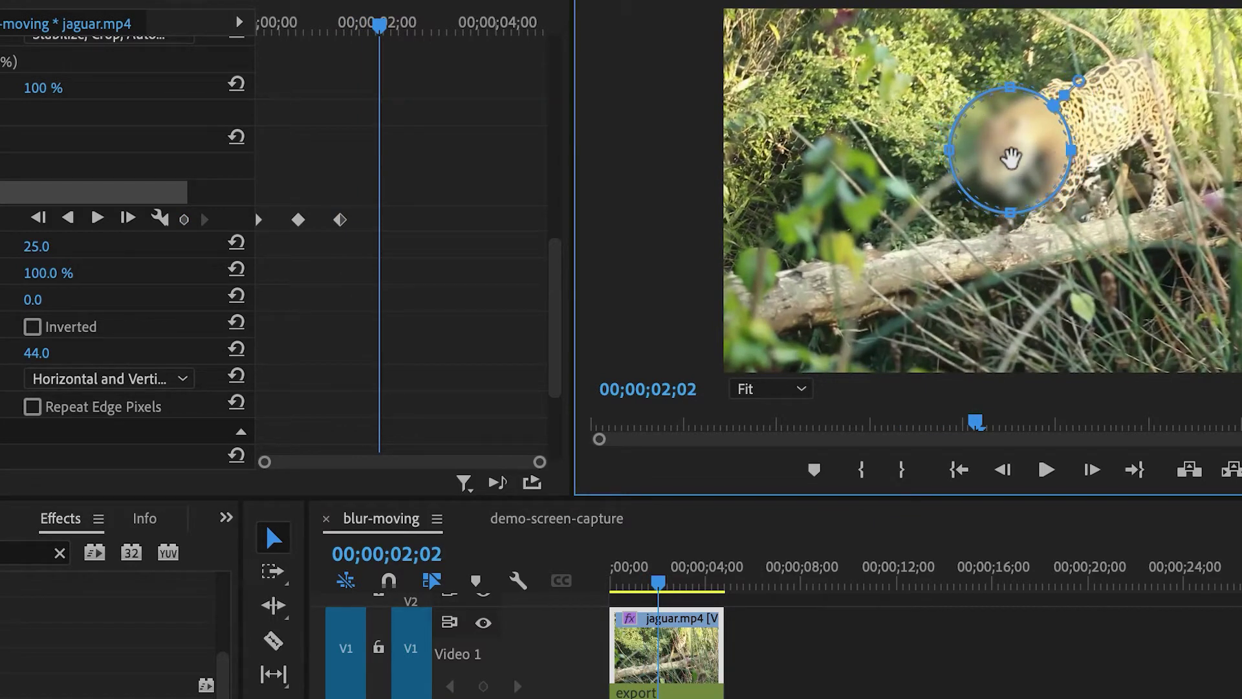
drag(667, 589, 690, 571)
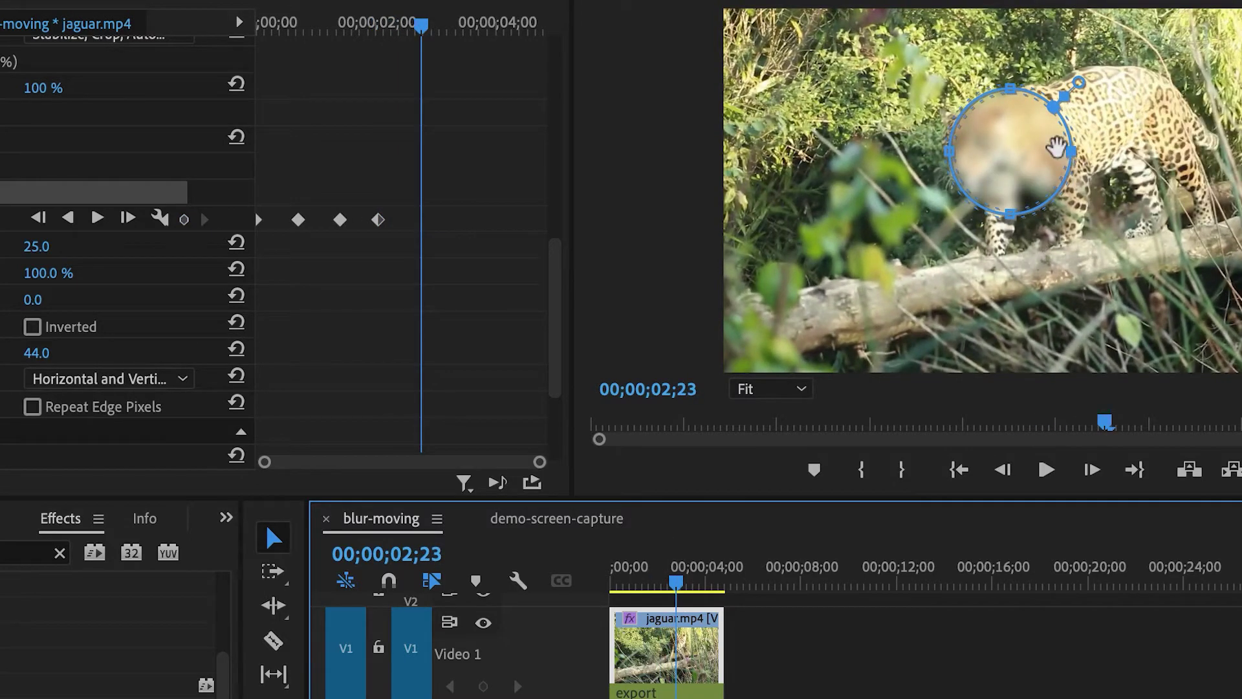
drag(1021, 145, 988, 142)
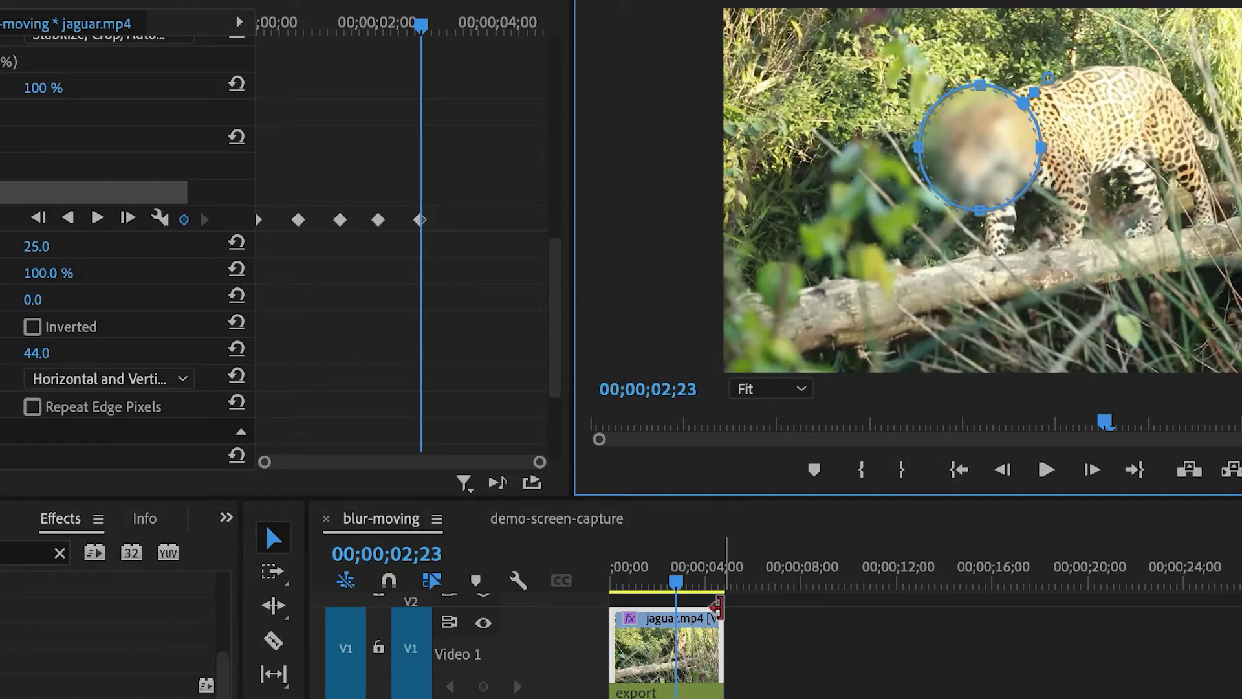
- Keyframe the blur circle over the face frame by frame from about 00;00;04;12 to 00;00;04;24
drag(680, 582, 717, 584)
drag(999, 153, 997, 137)
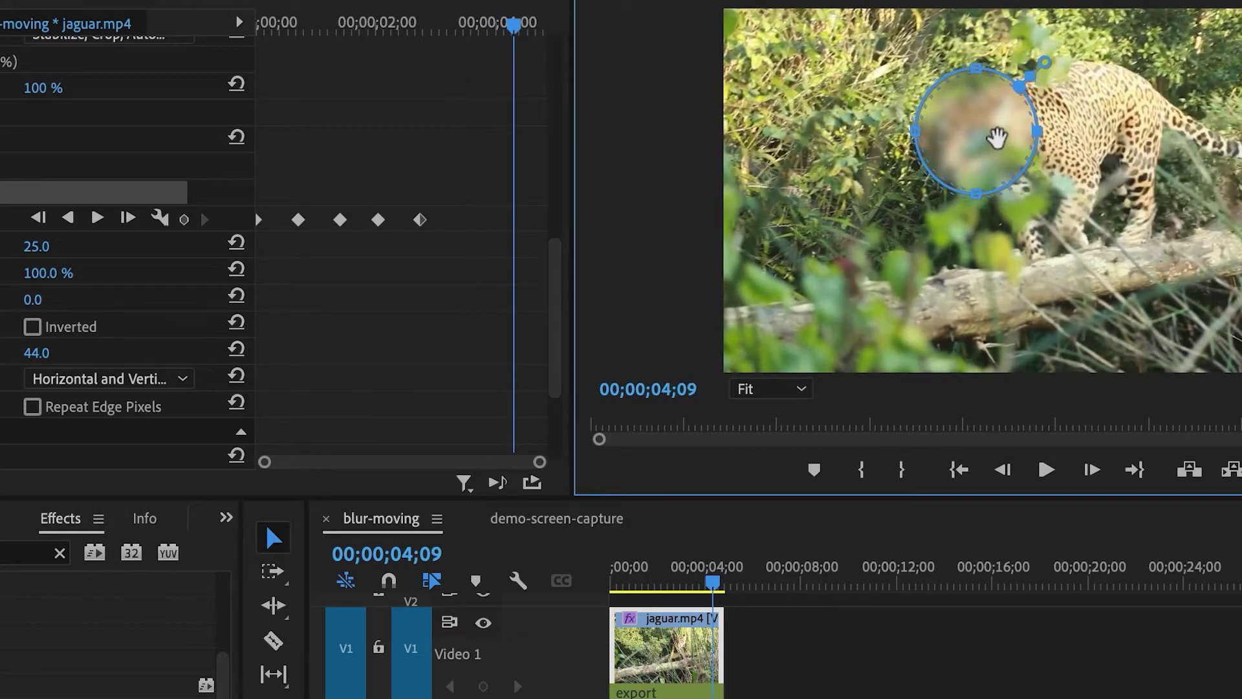
click(716, 583)
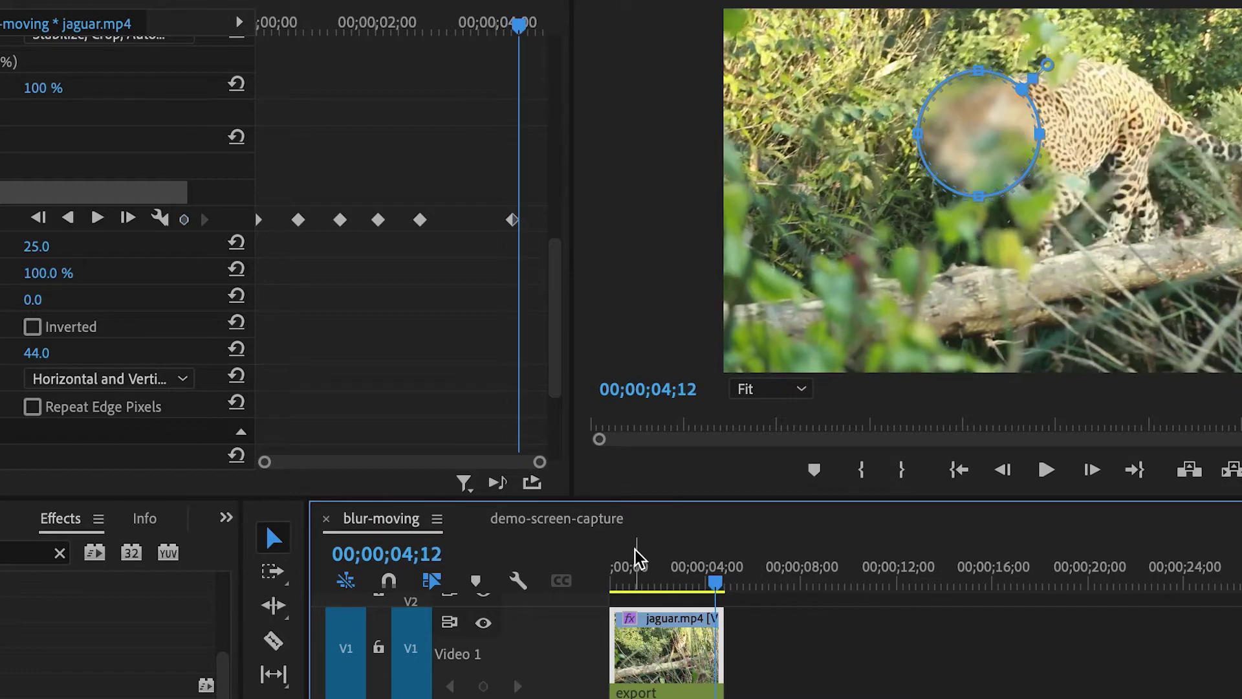
key(Left)
key(Left)
key(Left)
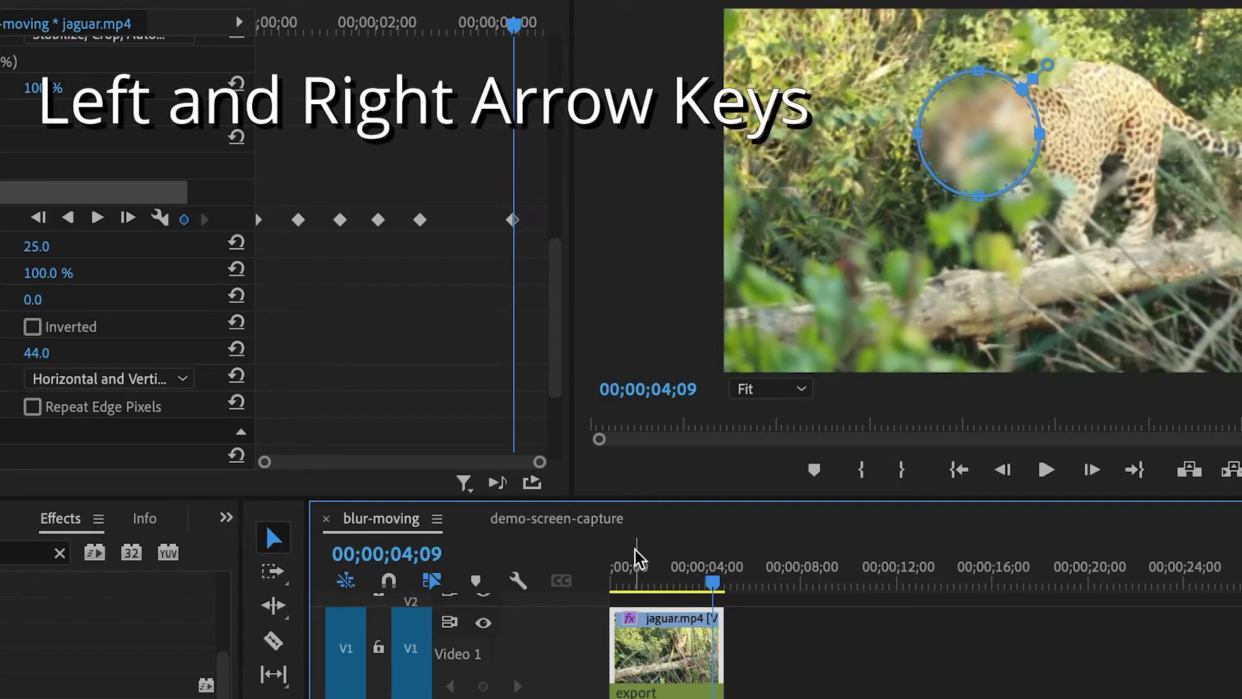
key(Right)
key(Right)
key(Right)
key(Right)
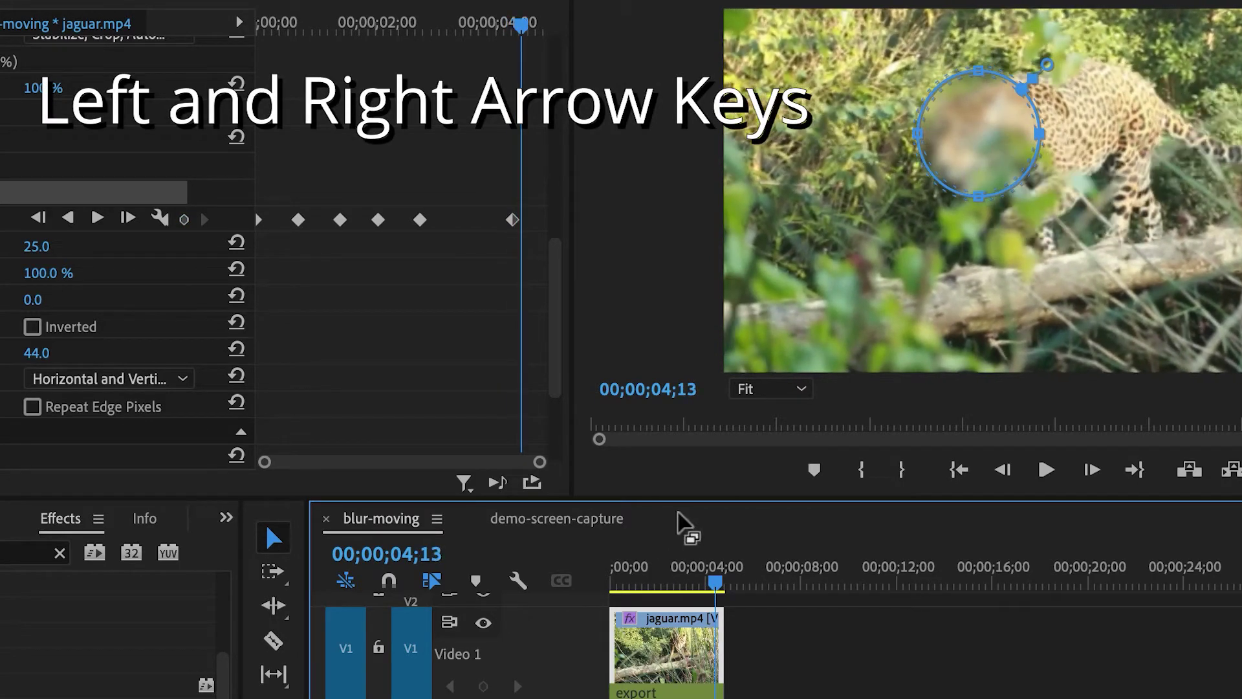
drag(980, 132, 970, 134)
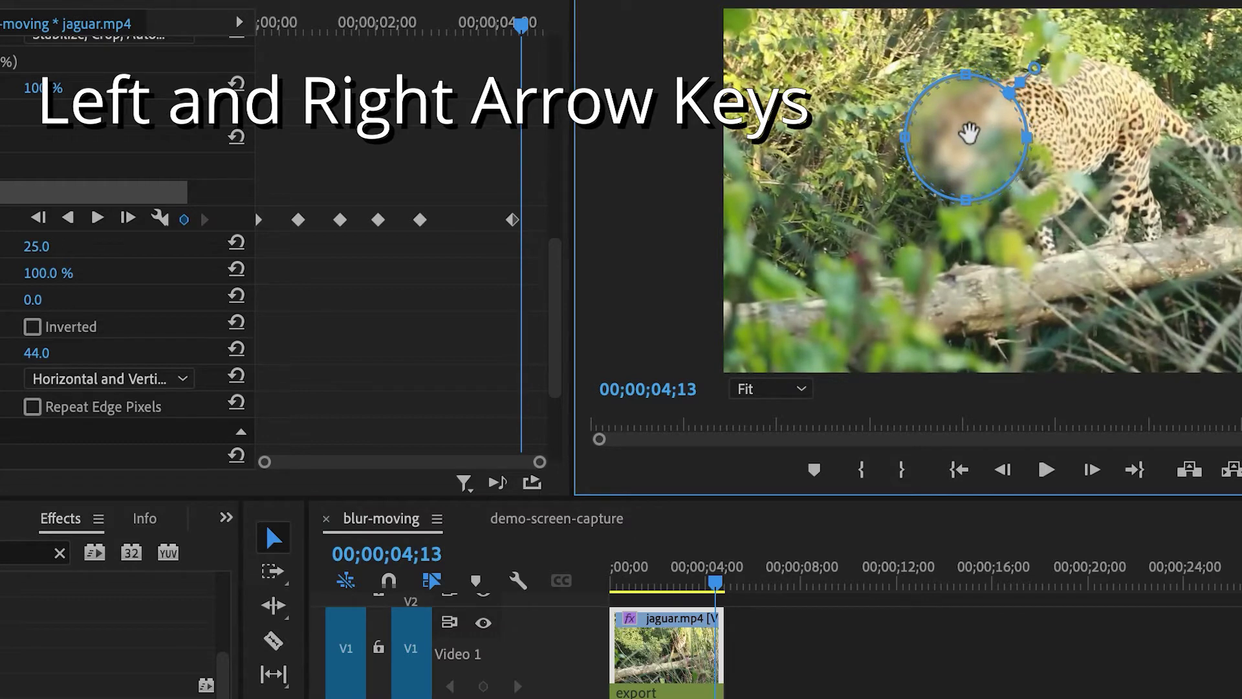
key(Right)
key(Right)
key(Right)
key(Right)
key(Right)
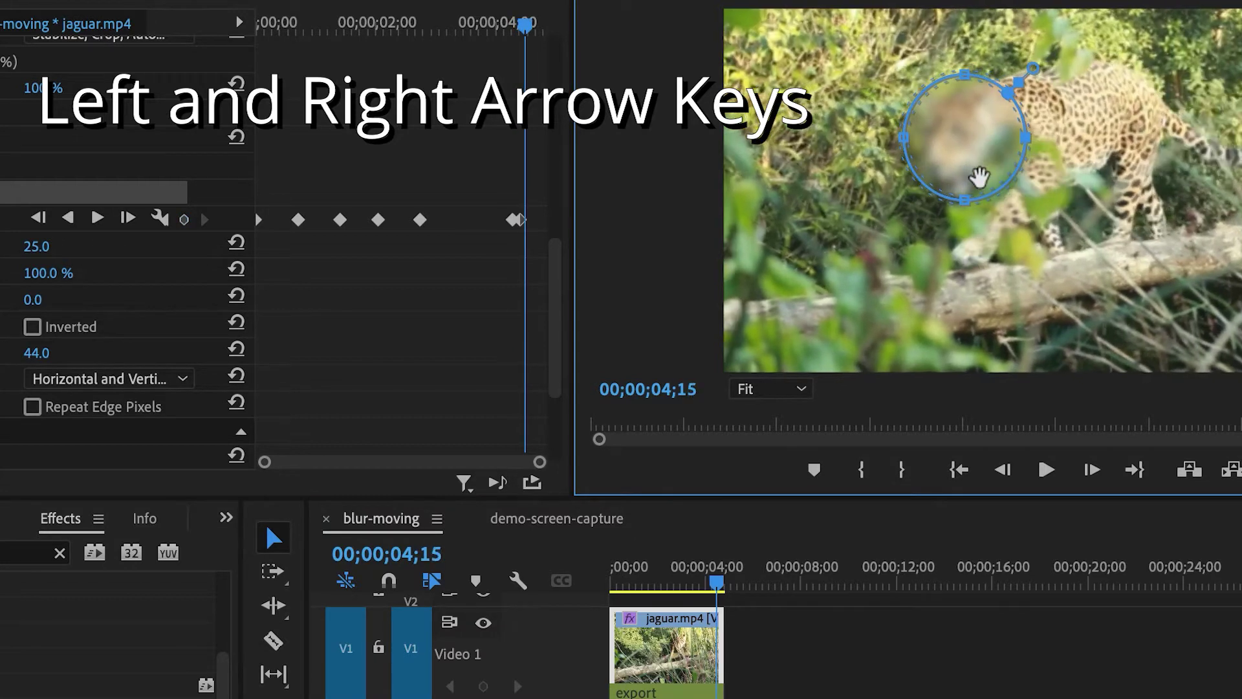
drag(975, 170, 963, 170)
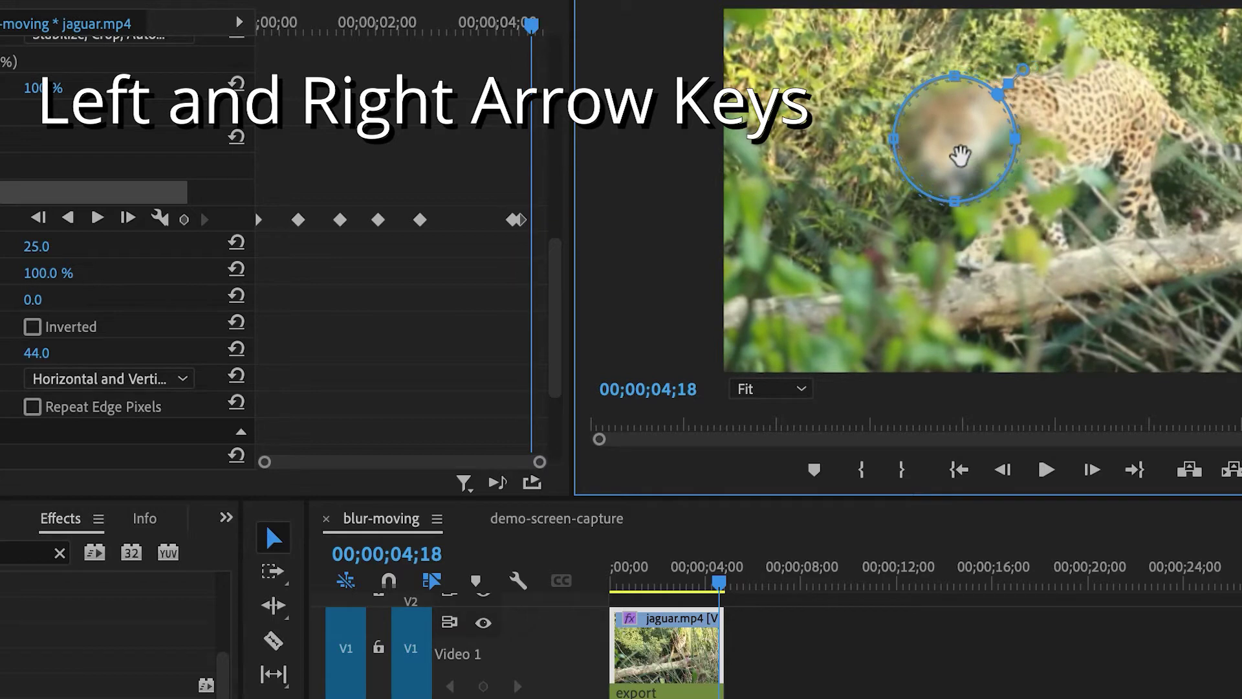
key(Right)
key(Right)
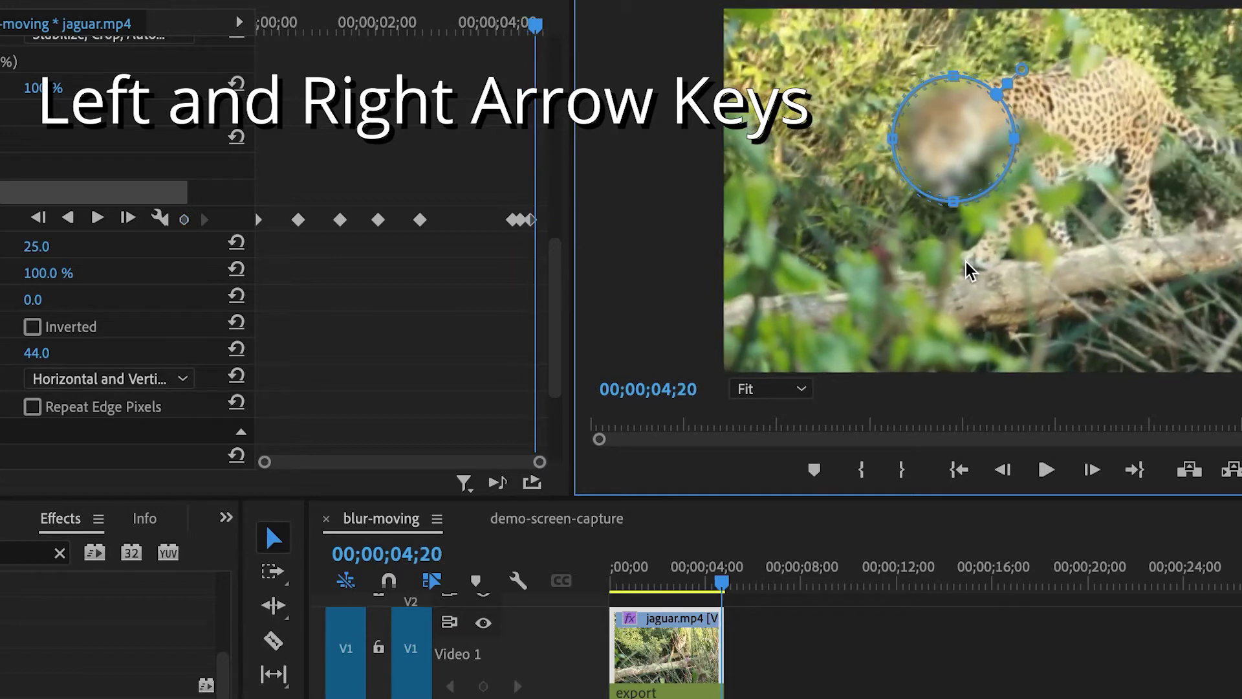
drag(968, 127, 958, 136)
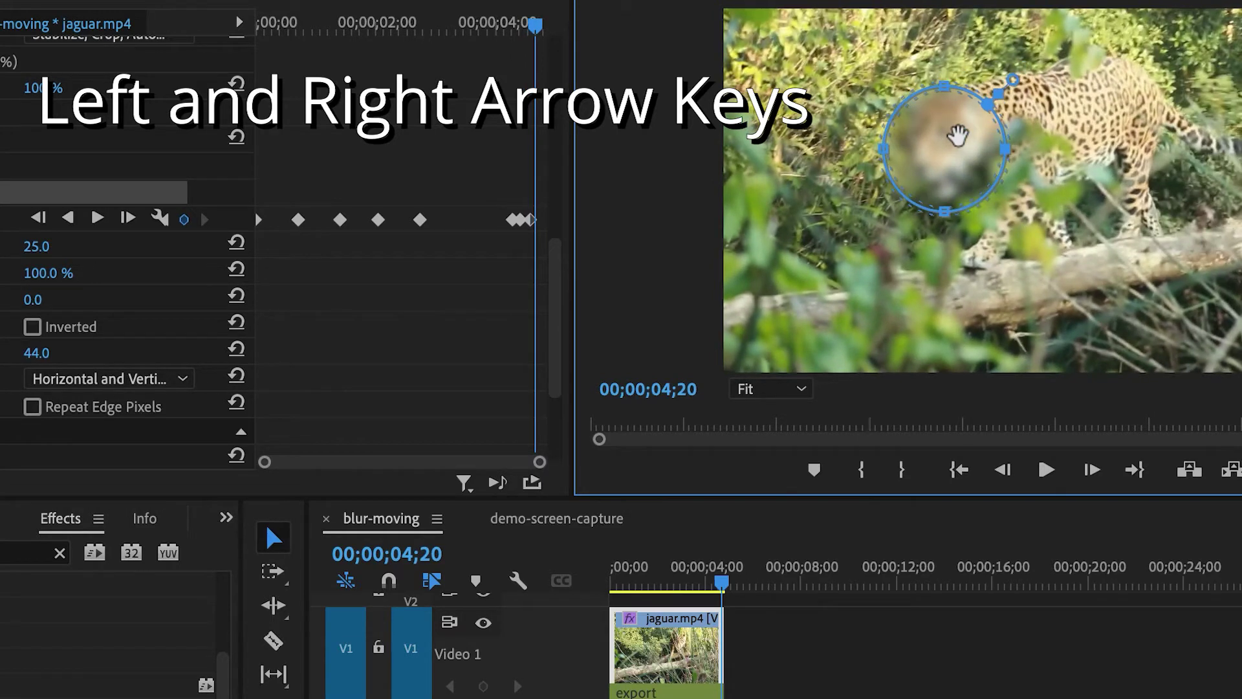
key(Right)
key(Right)
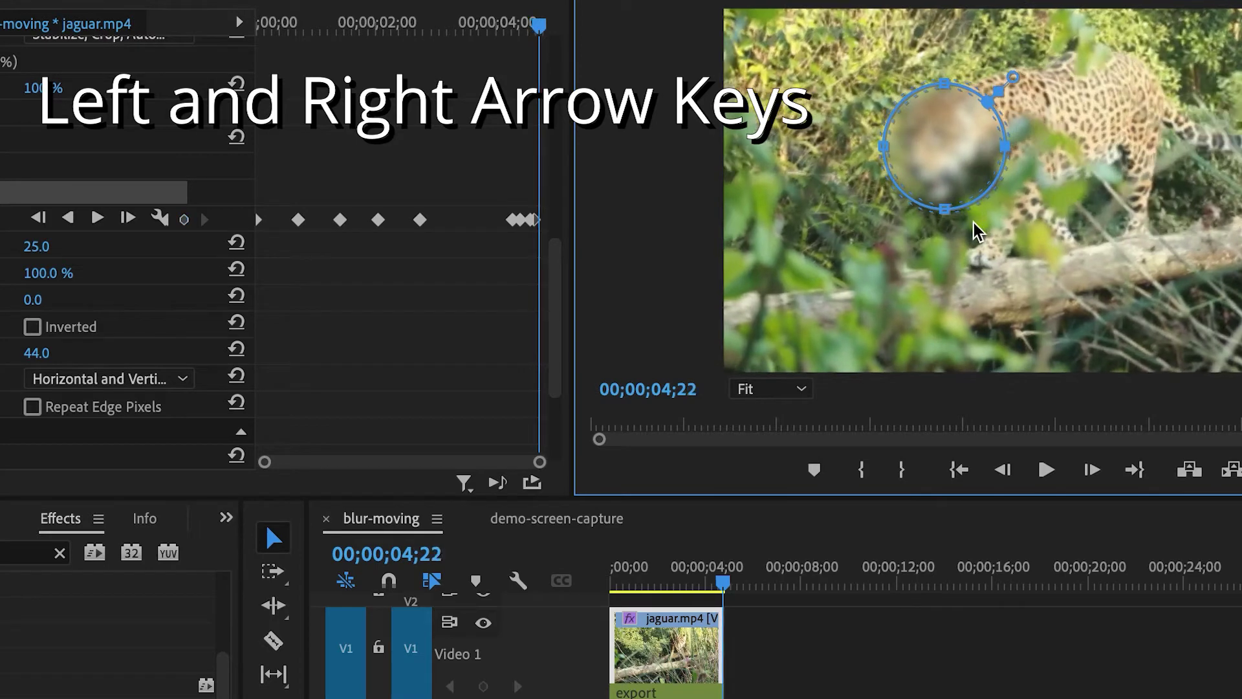
key(Right)
key(Right)
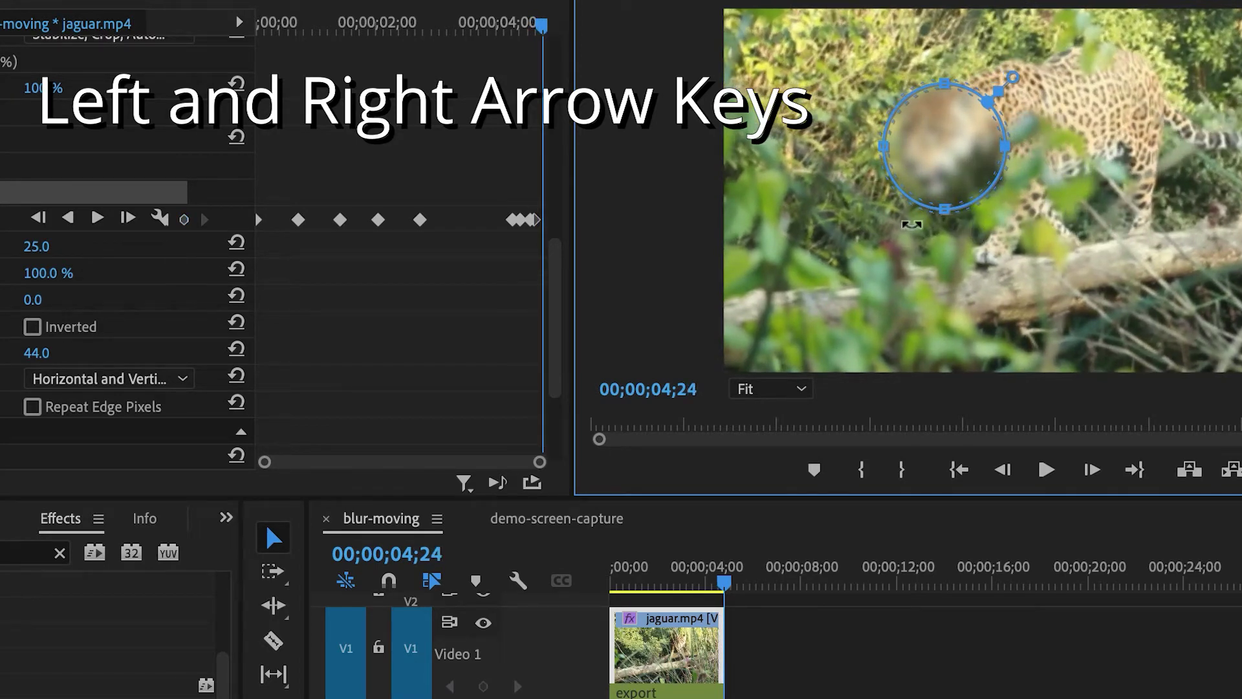
drag(926, 147, 923, 142)
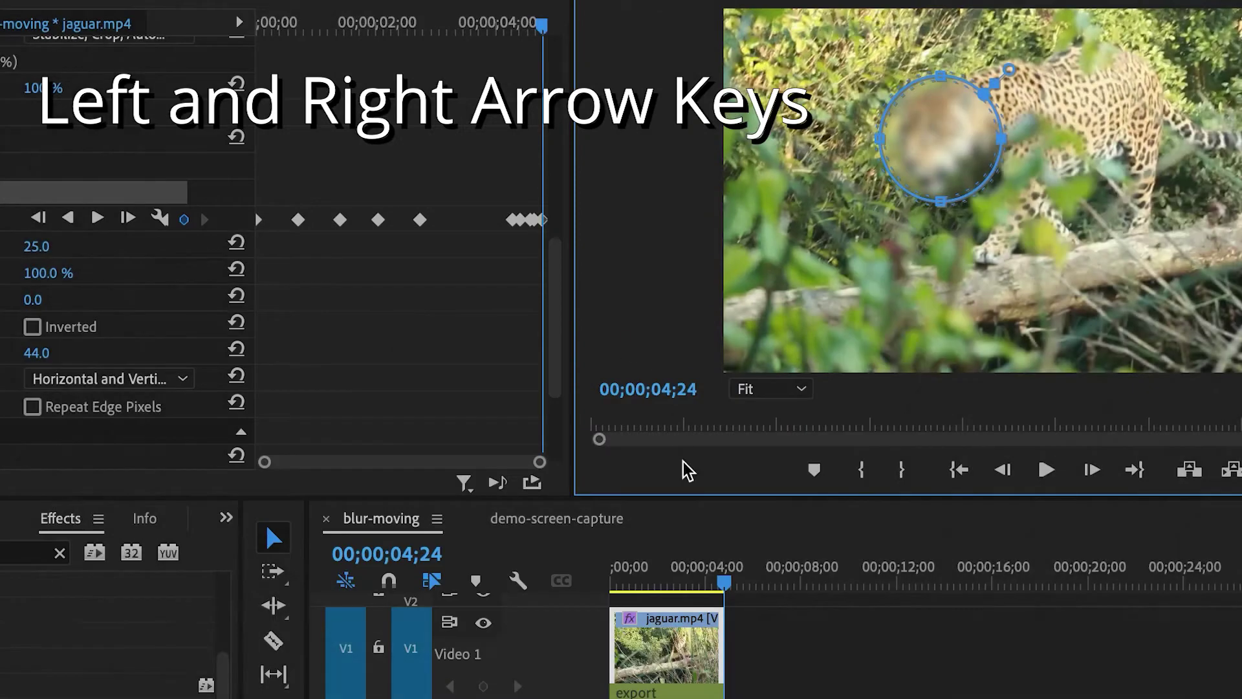
- Play the clip from the start to check the mask follows the jaguar's face
key(Right)
key(Right)
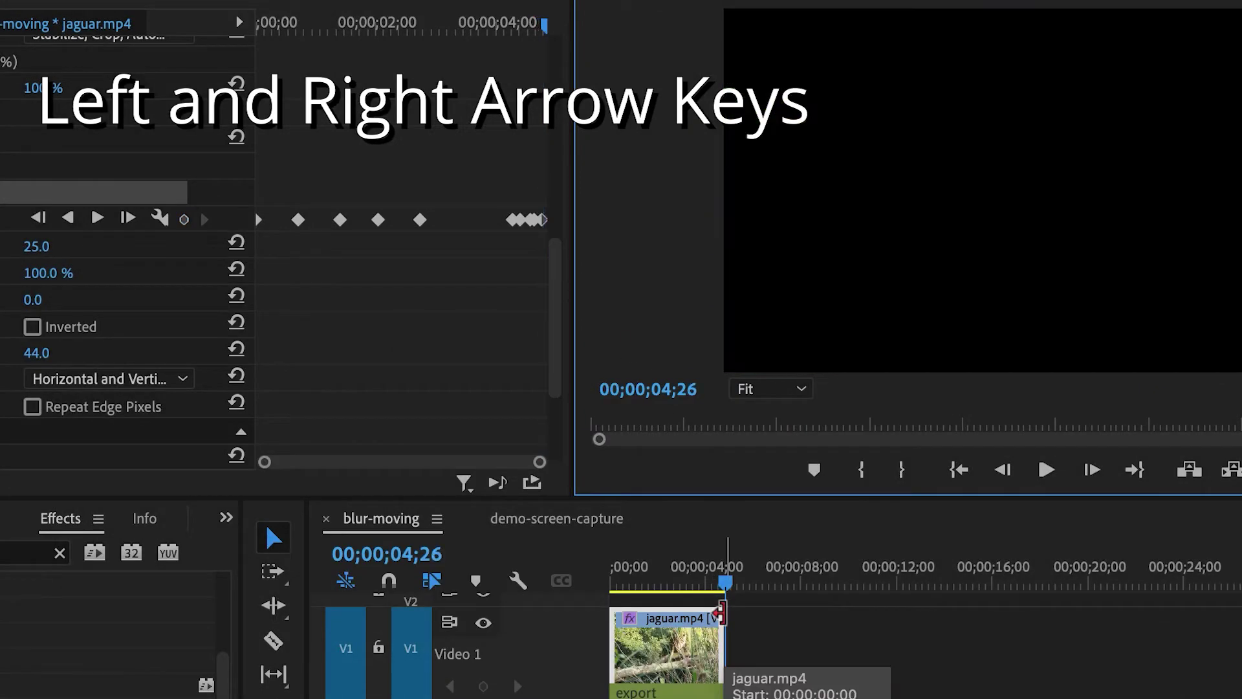
drag(681, 589, 603, 588)
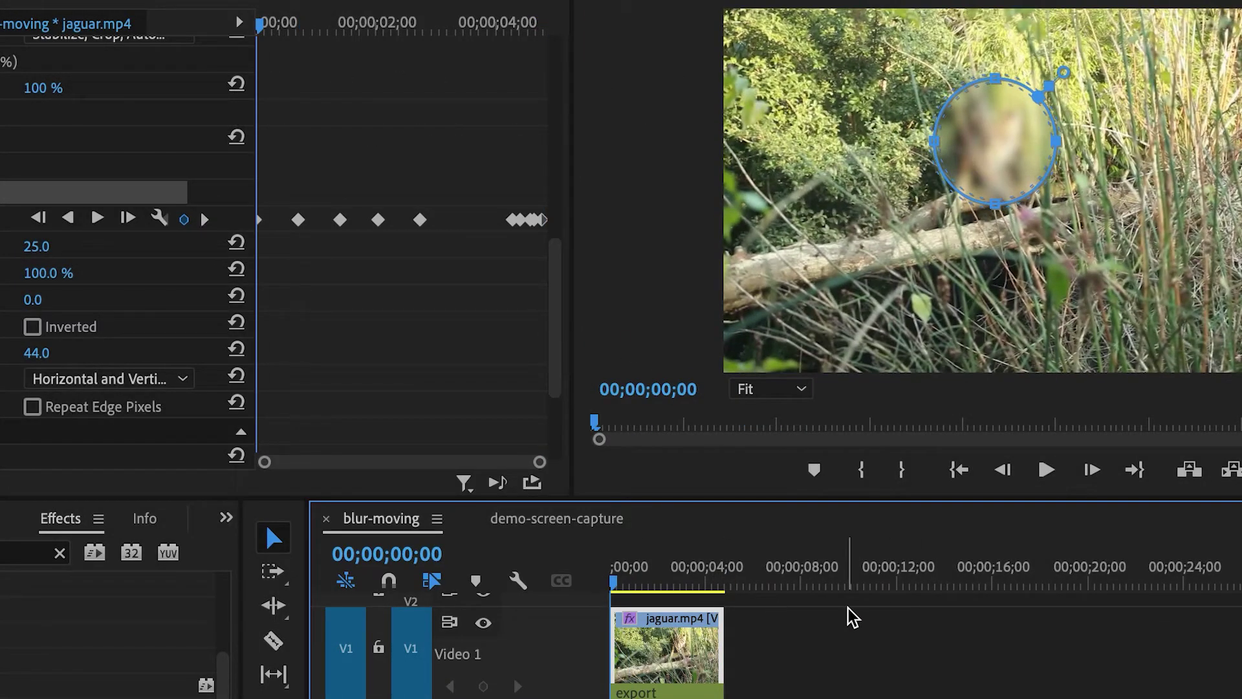
key(space)
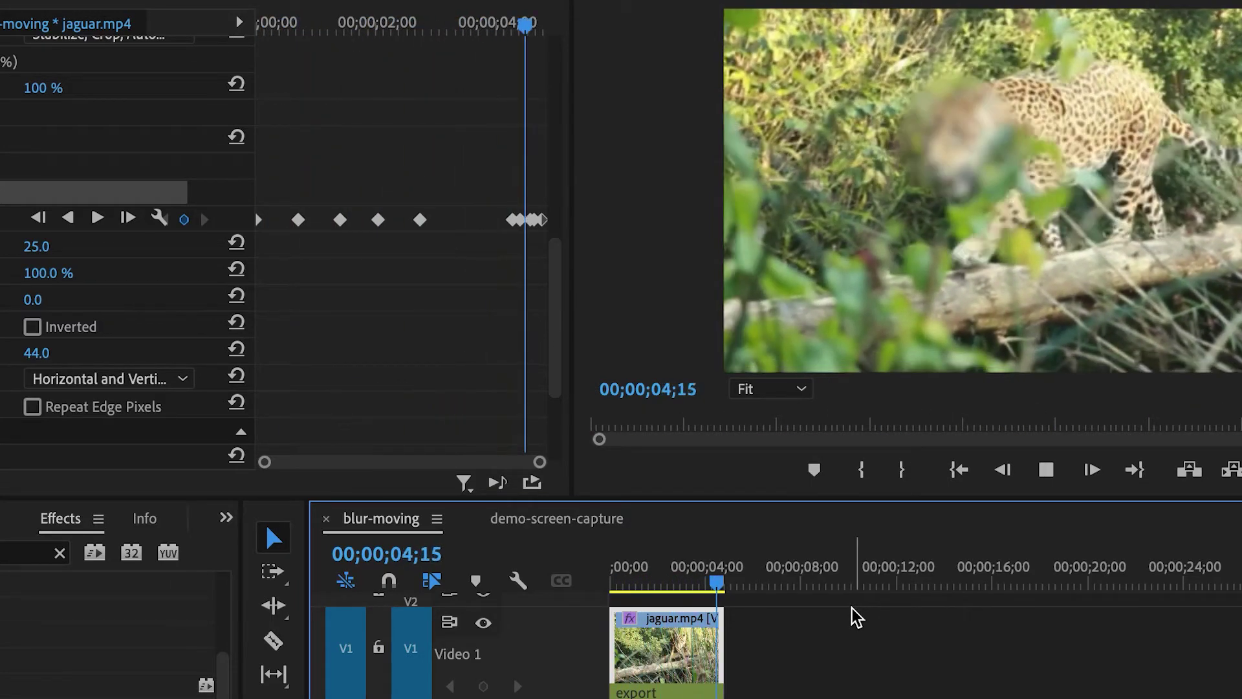
- Raise Mask Feather to 40 and replay the clip from the start to review the face blur
click(652, 579)
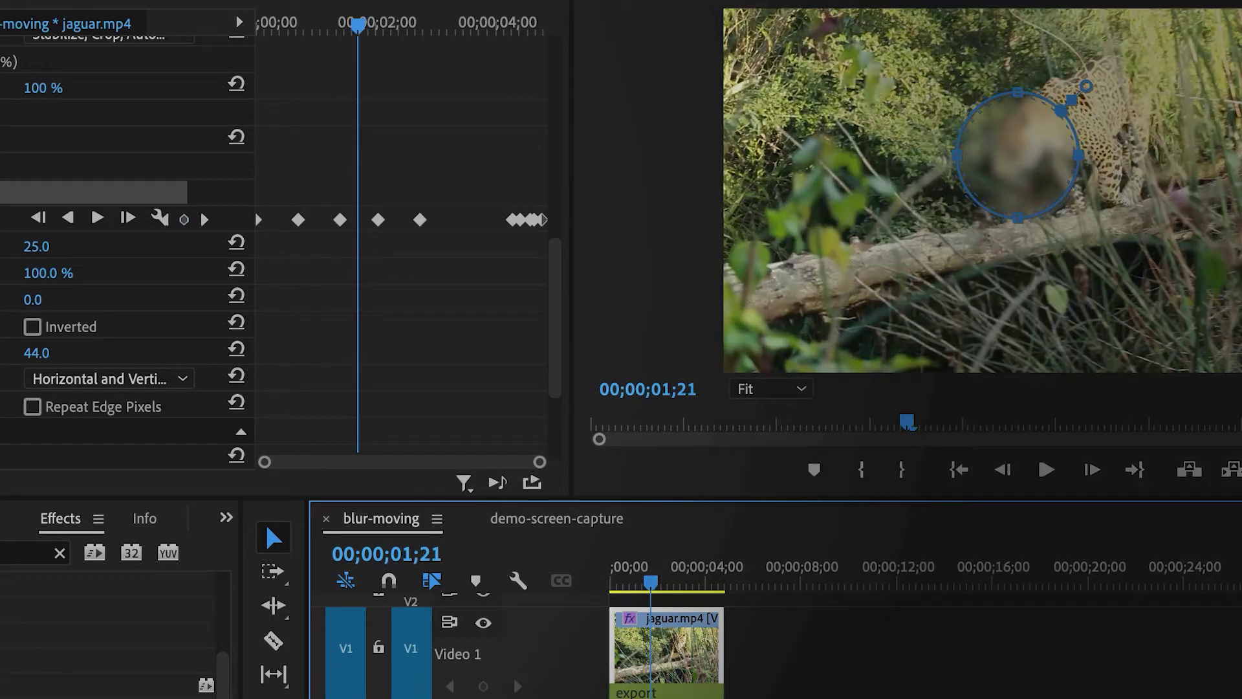
click(36, 246)
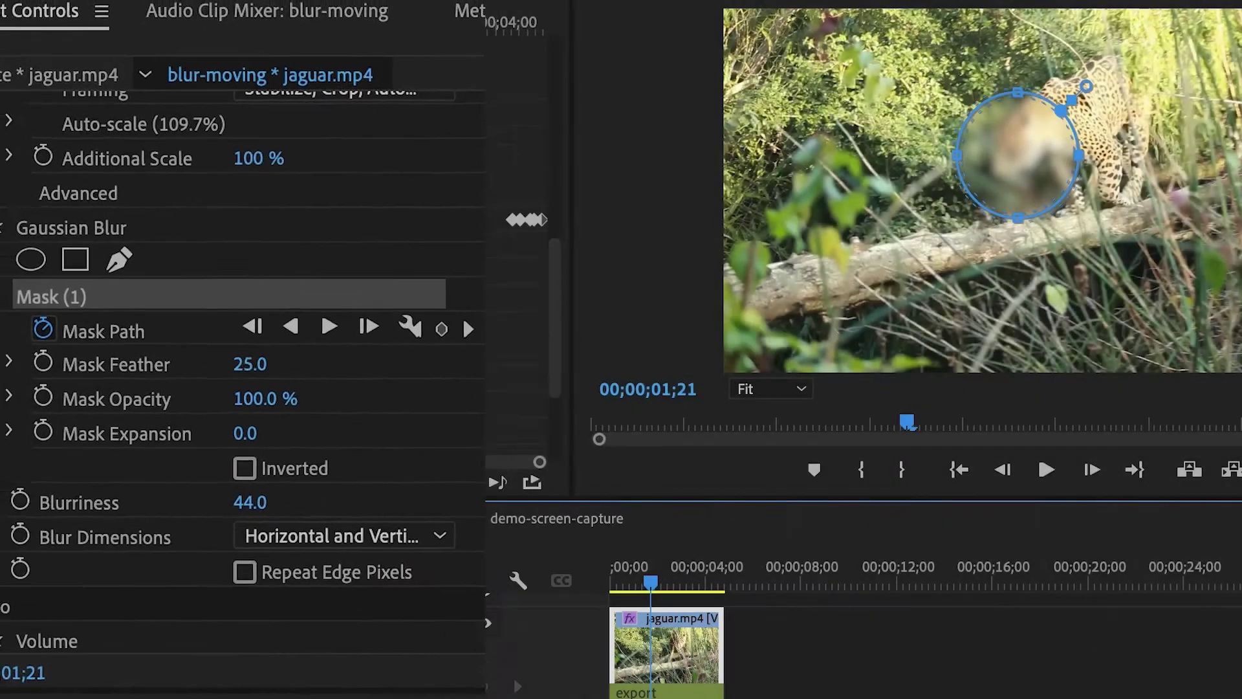
text(40)
key(Return)
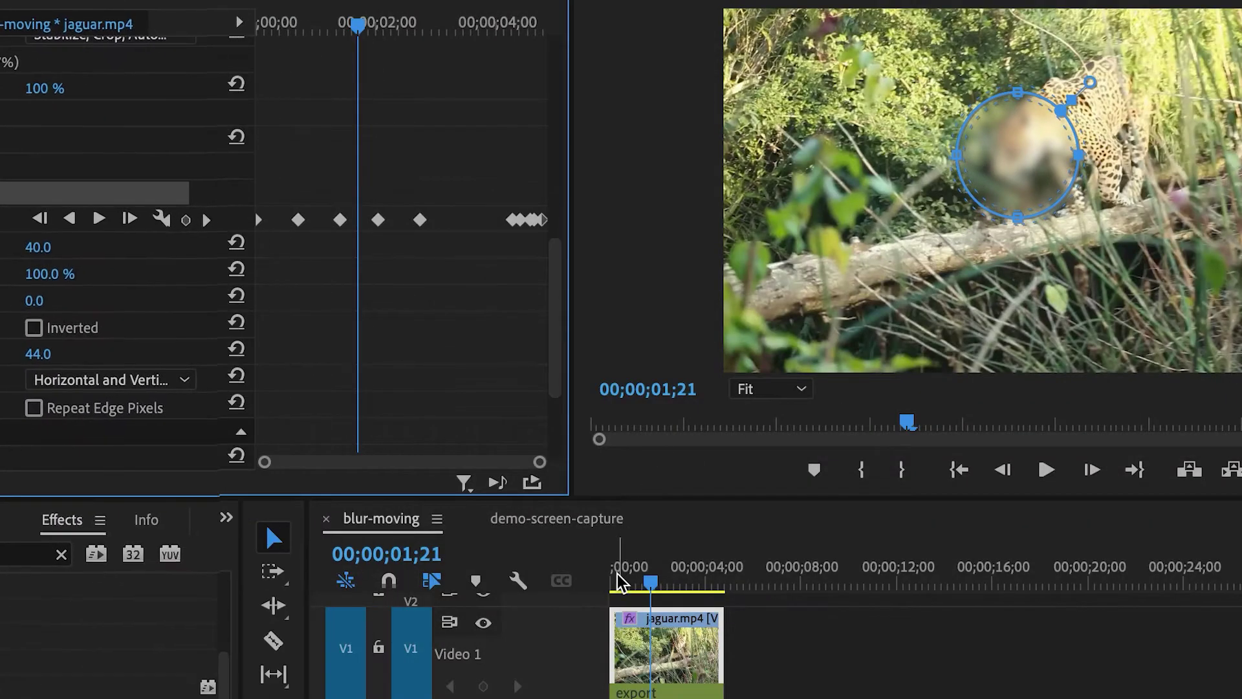
click(610, 573)
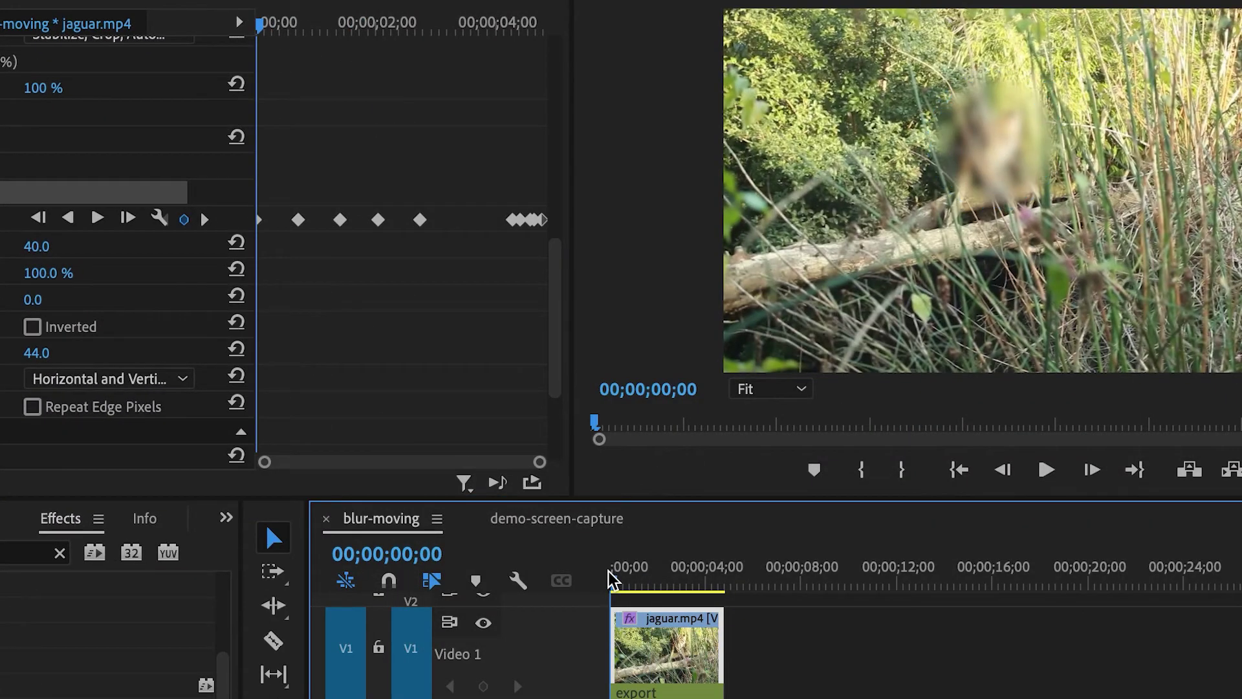
key(space)
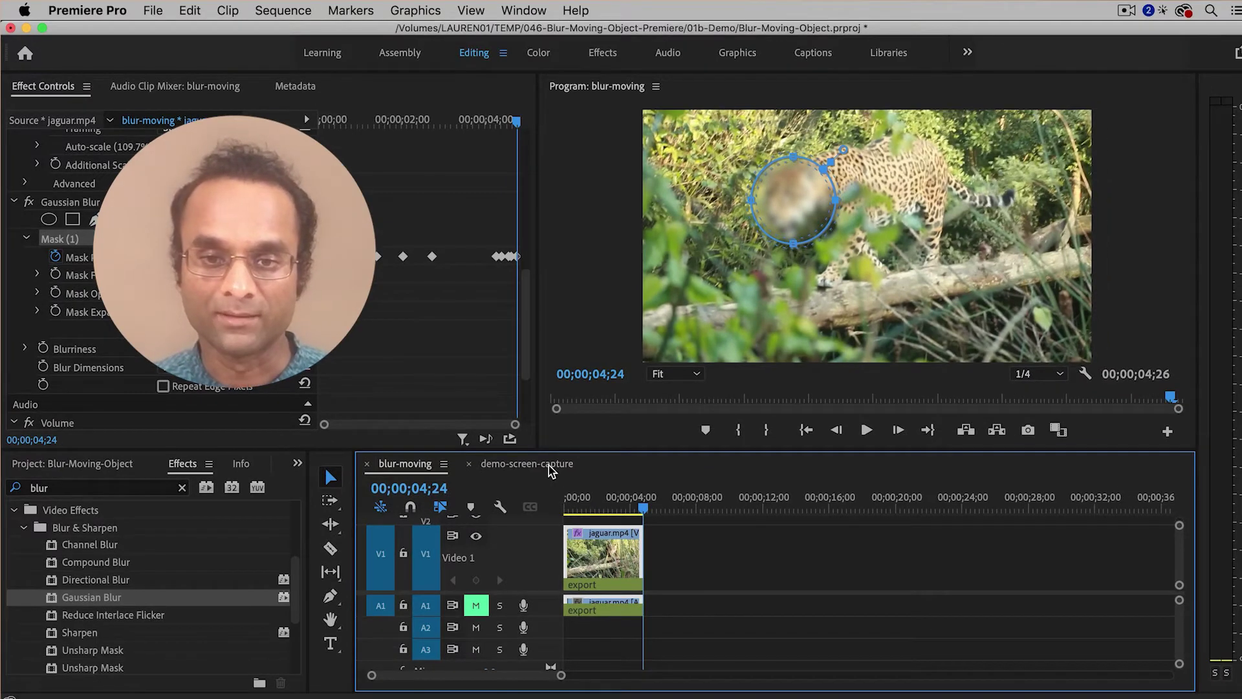
- Switch to the demo-screen-capture sequence, preview the clip, and return to its start
click(527, 464)
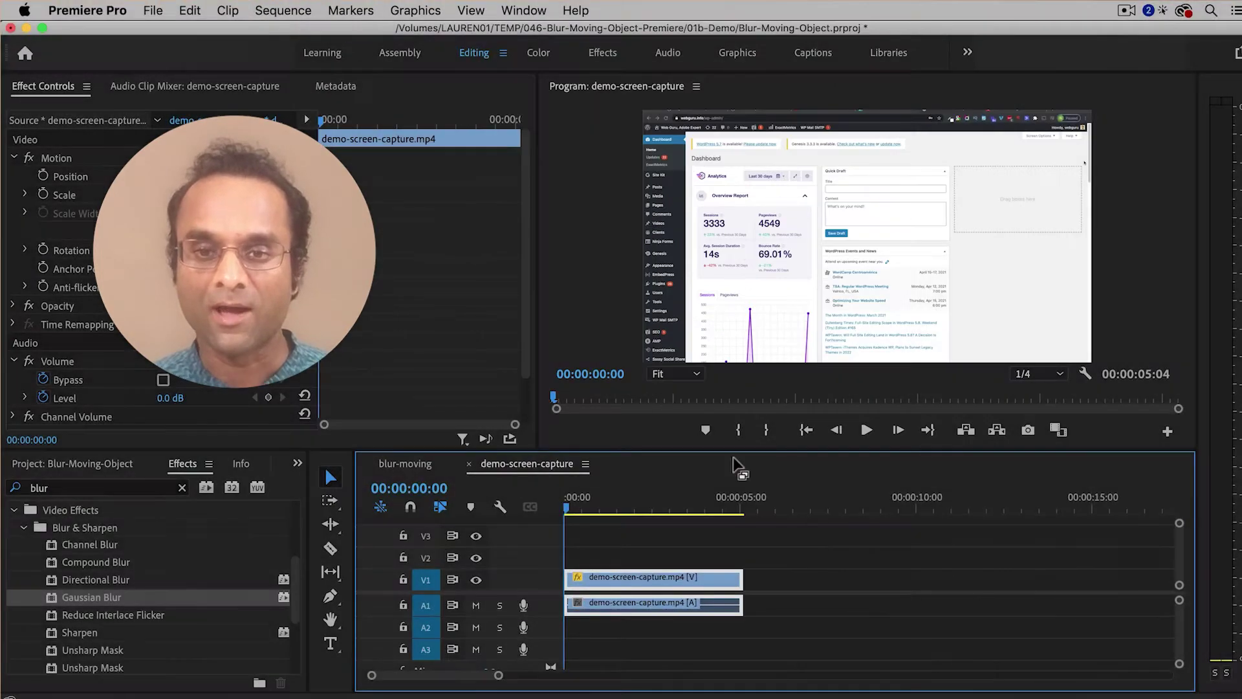
key(space)
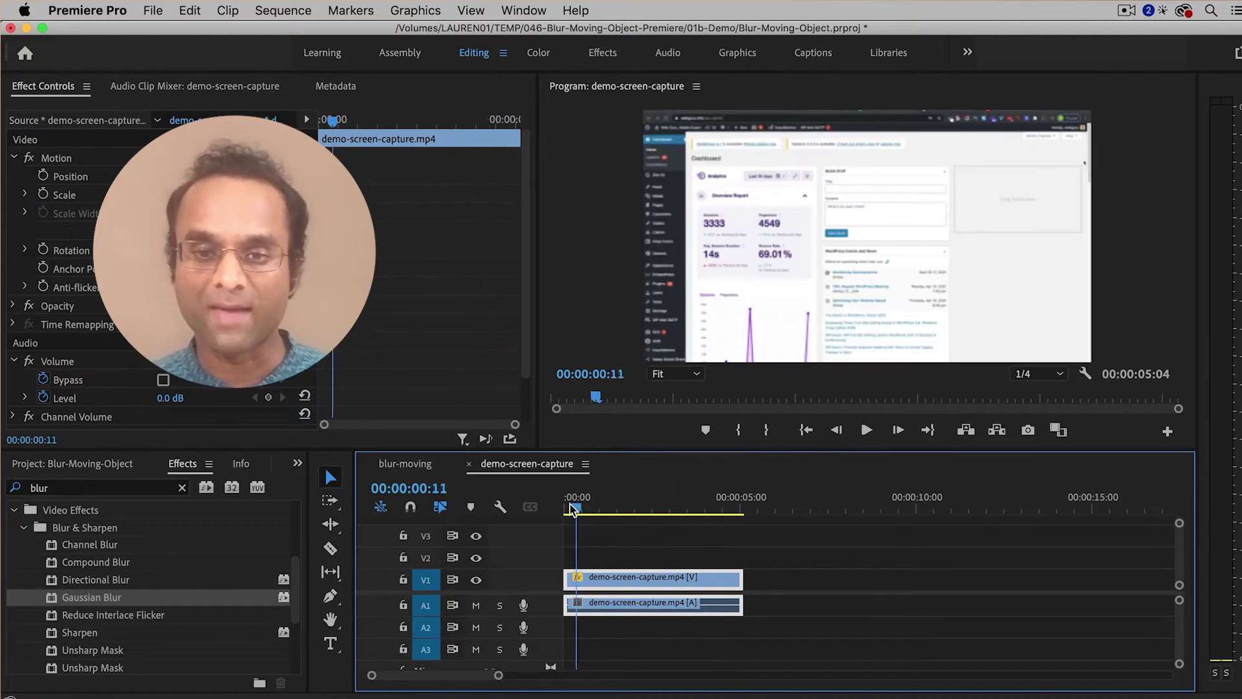
key(space)
key(Home)
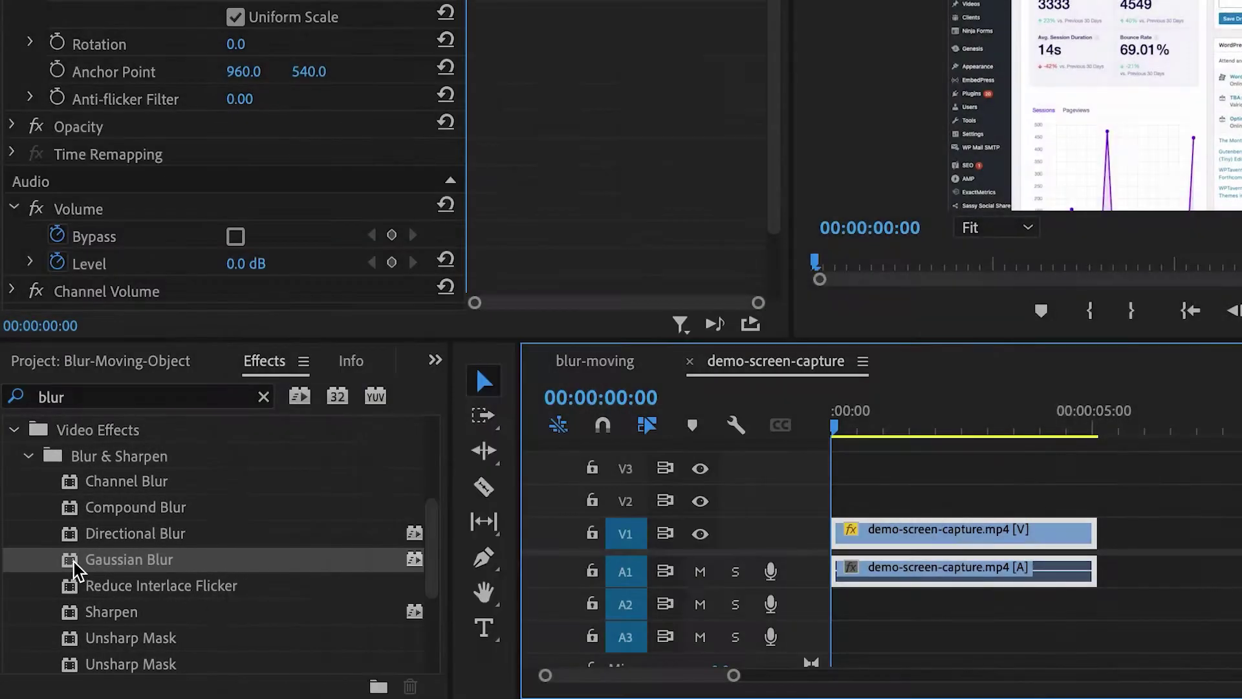
- Apply Gaussian Blur to demo-screen-capture.mp4 with Blurriness 40
drag(77, 569, 918, 550)
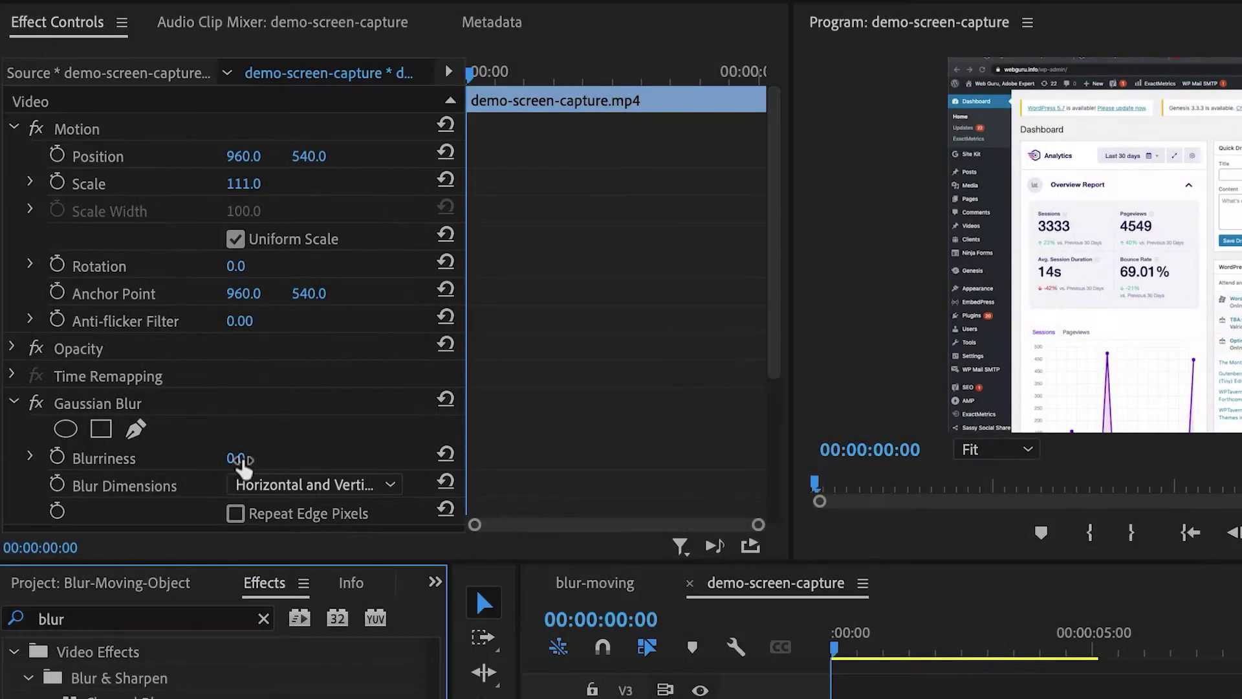
click(234, 460)
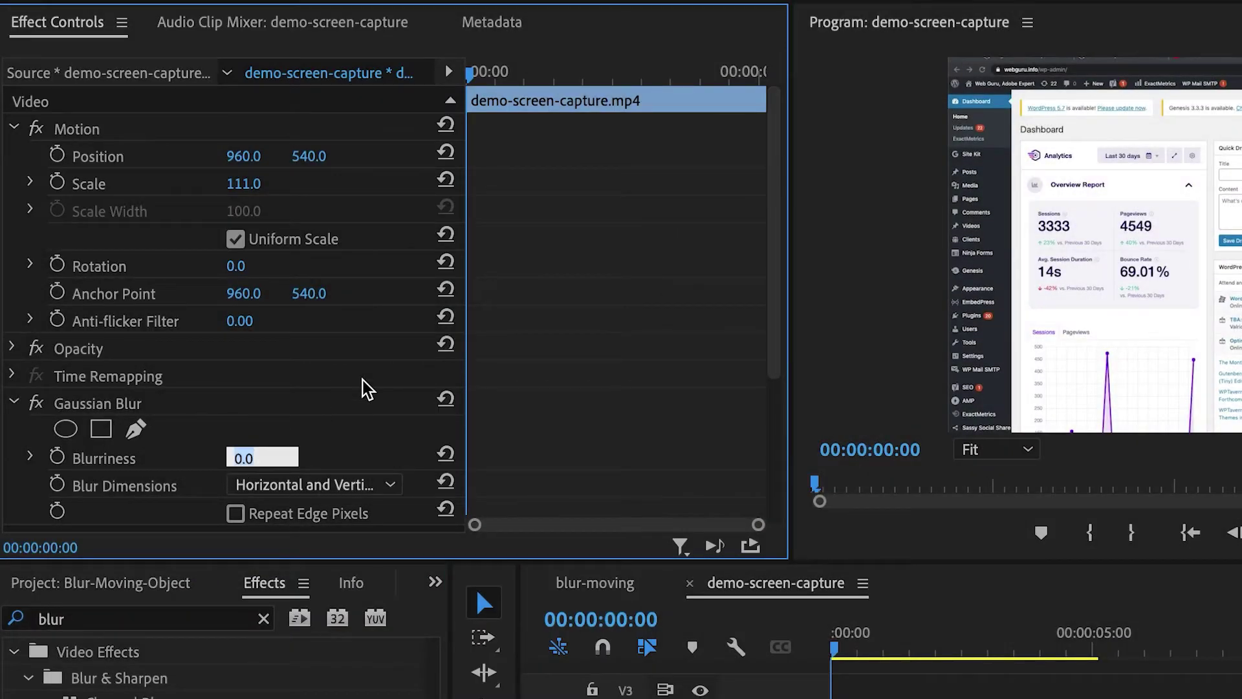
key(Return)
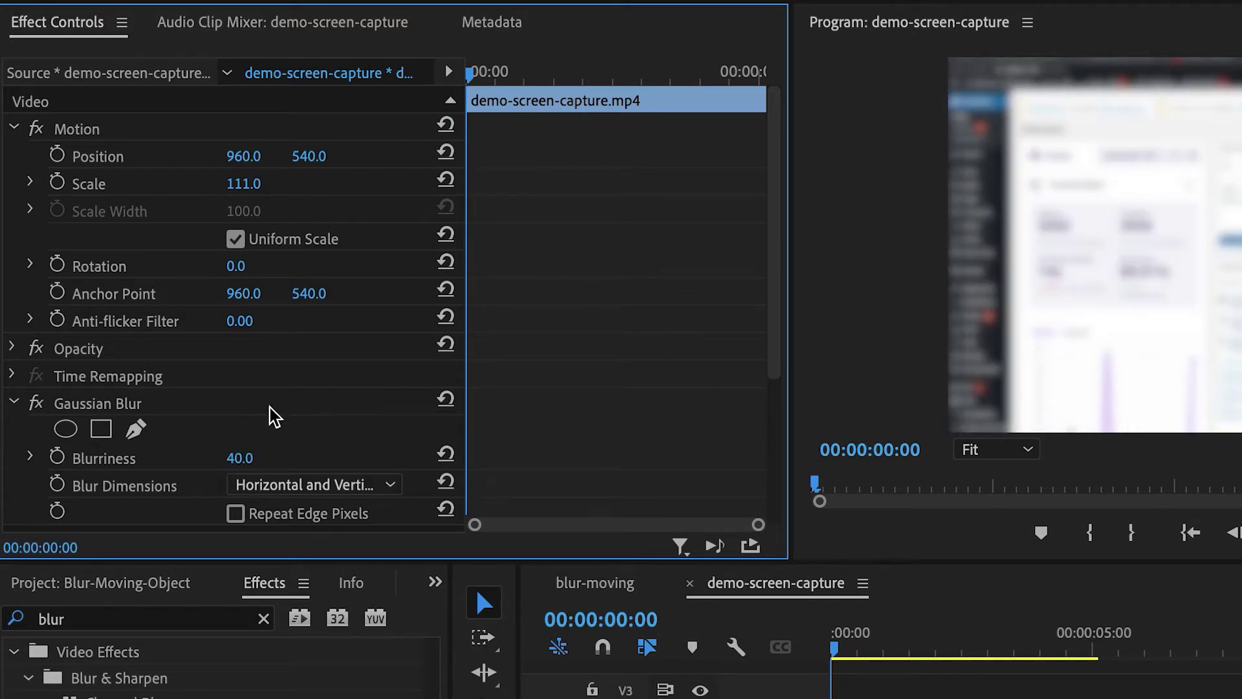
scroll(173, 408, down, 1)
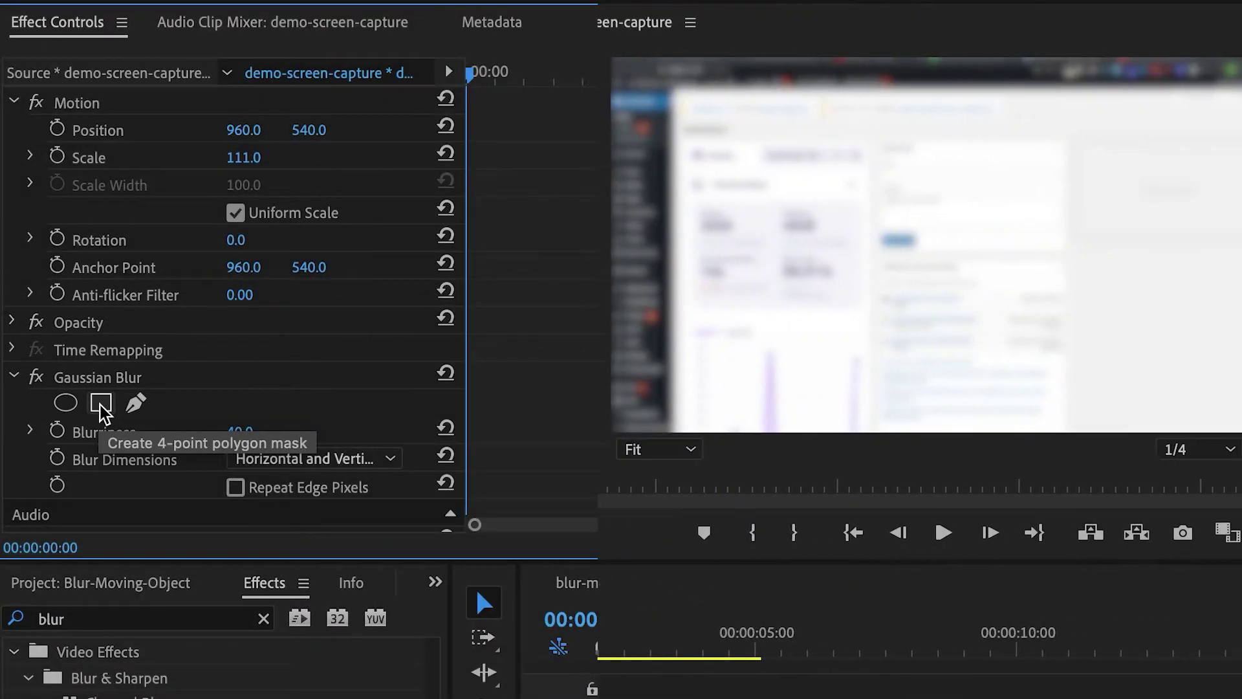
- Add a 4-point rectangle mask over the Overview Report numbers with Mask Feather 25
click(101, 405)
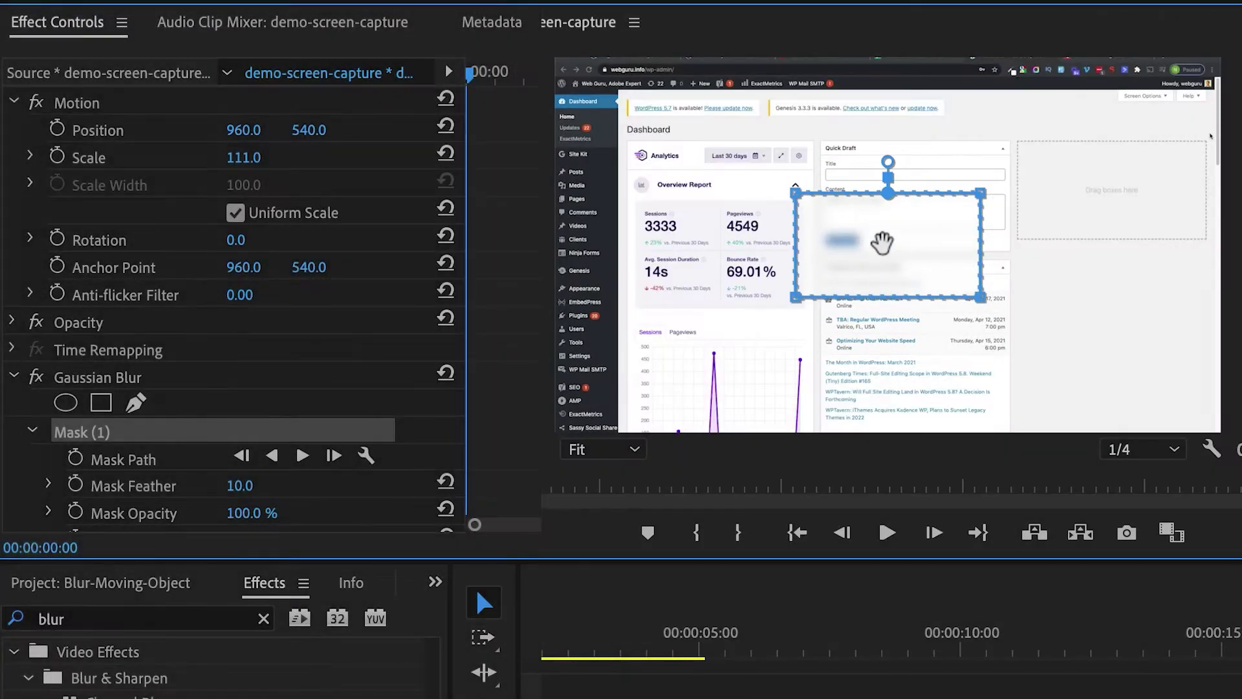
drag(892, 258, 708, 244)
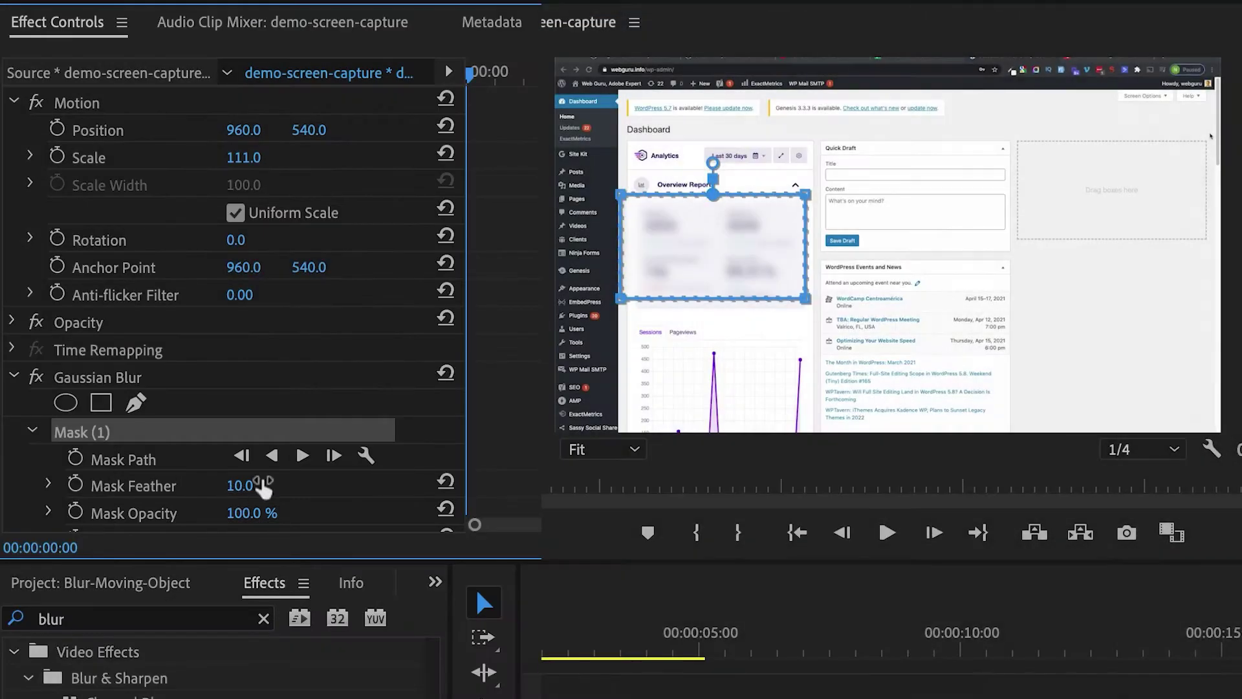
click(263, 486)
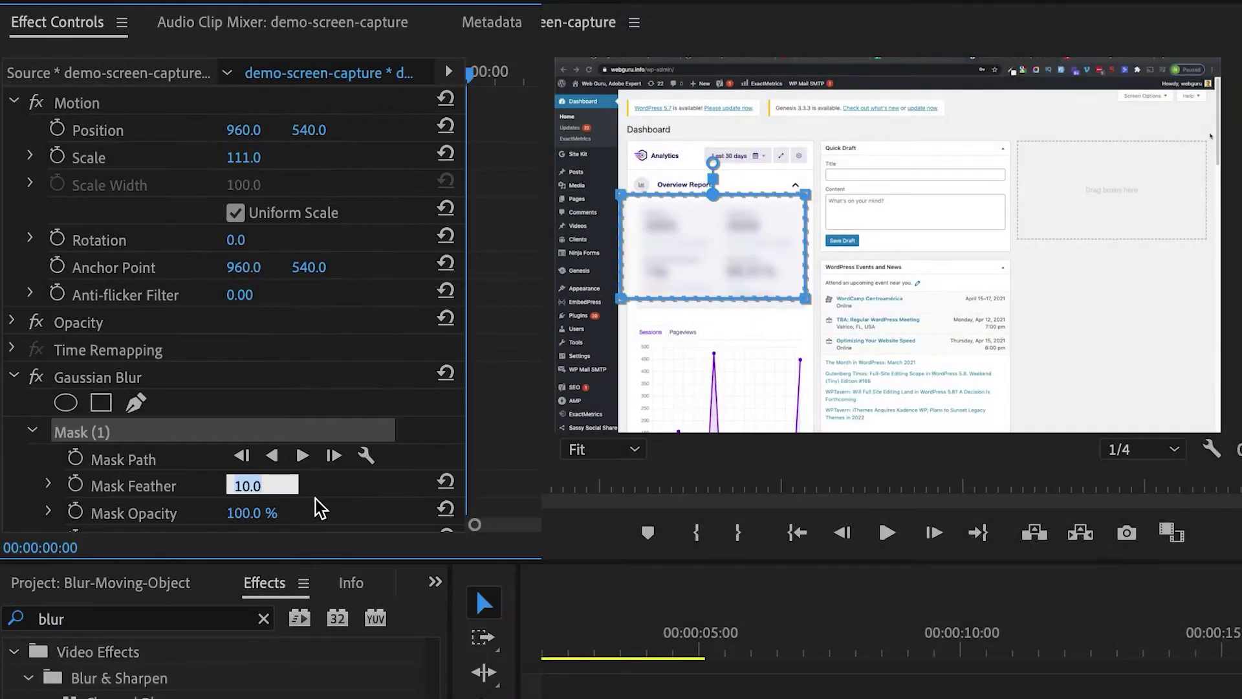
text(25)
- Play the clip to check the masked blur, then return to about two seconds in
click(559, 651)
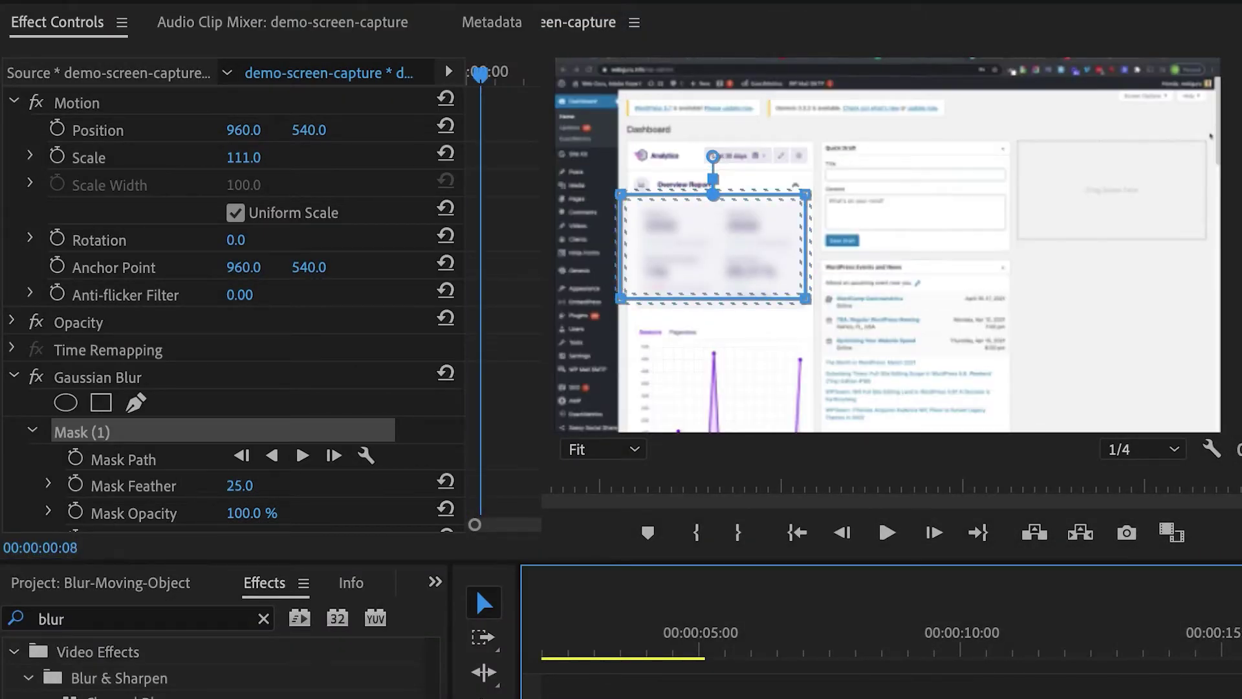
key(space)
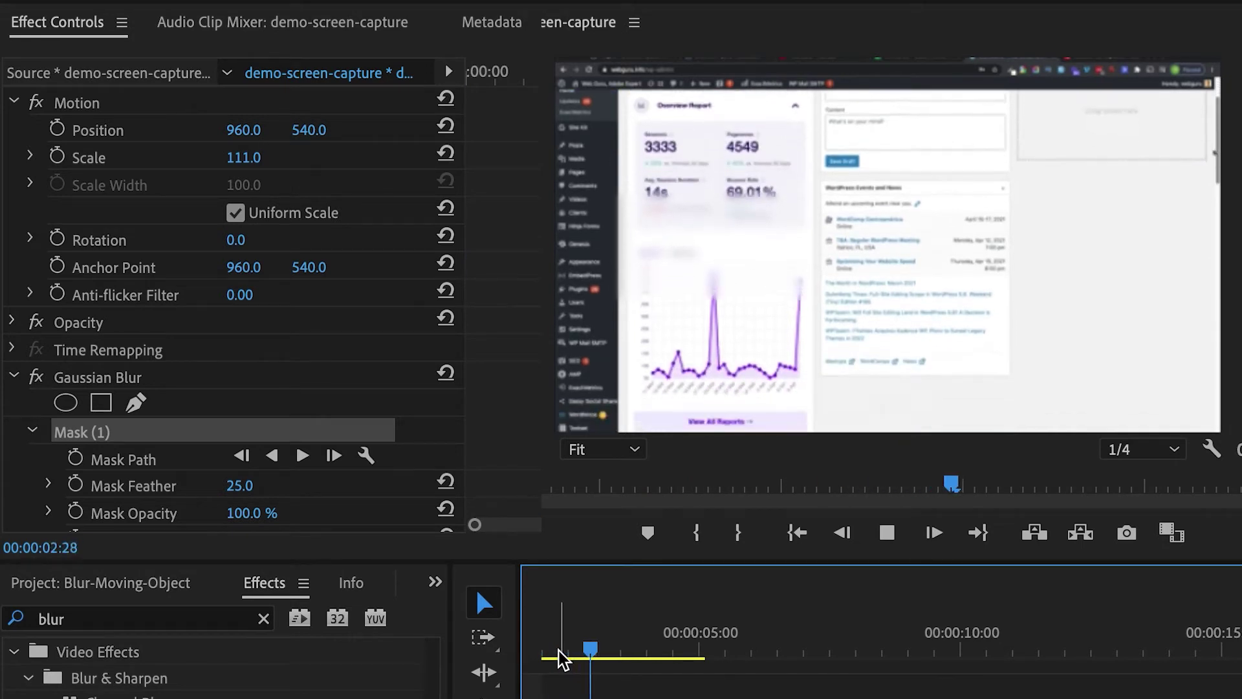
key(space)
key(space)
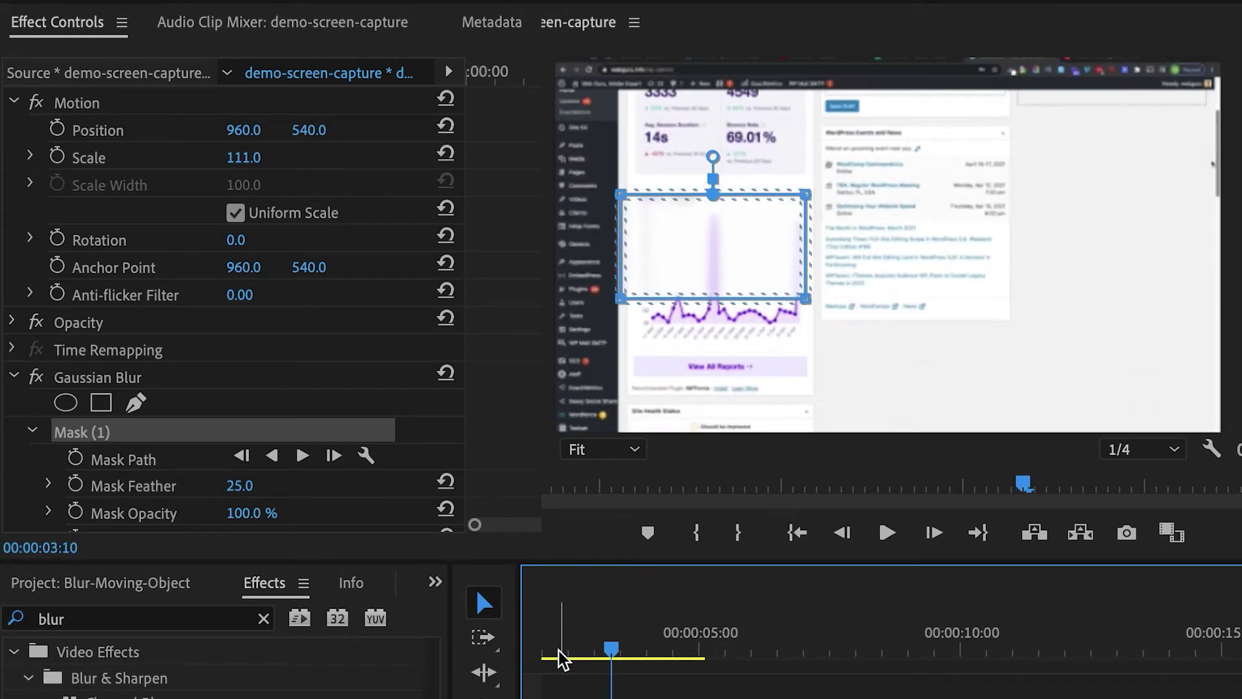
key(space)
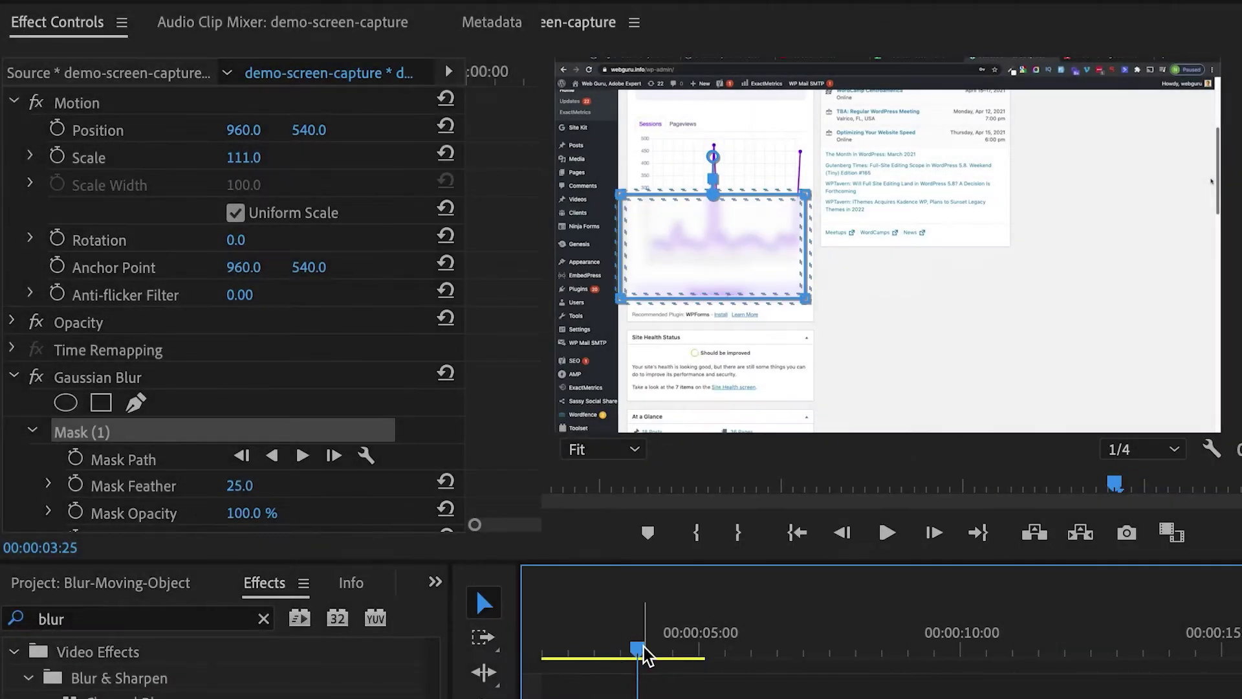
drag(645, 656, 963, 658)
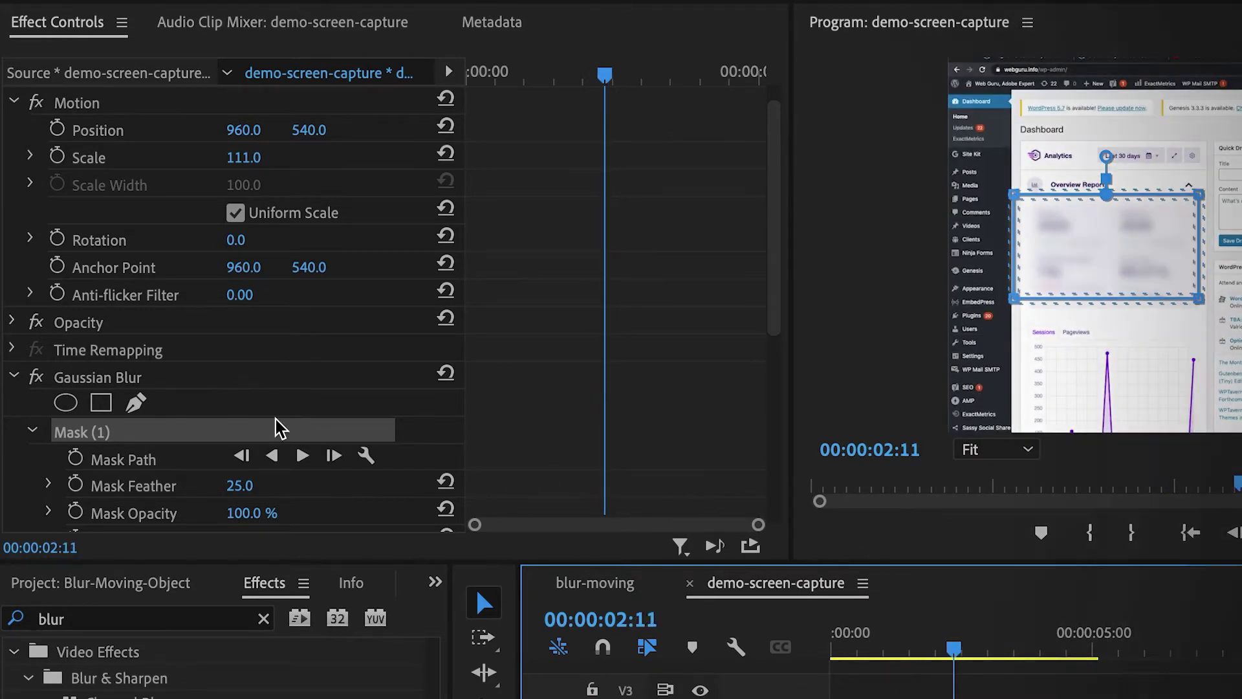
- Track the rectangle's Mask Path forward, then play from about one second to check it
scroll(155, 401, down, 2)
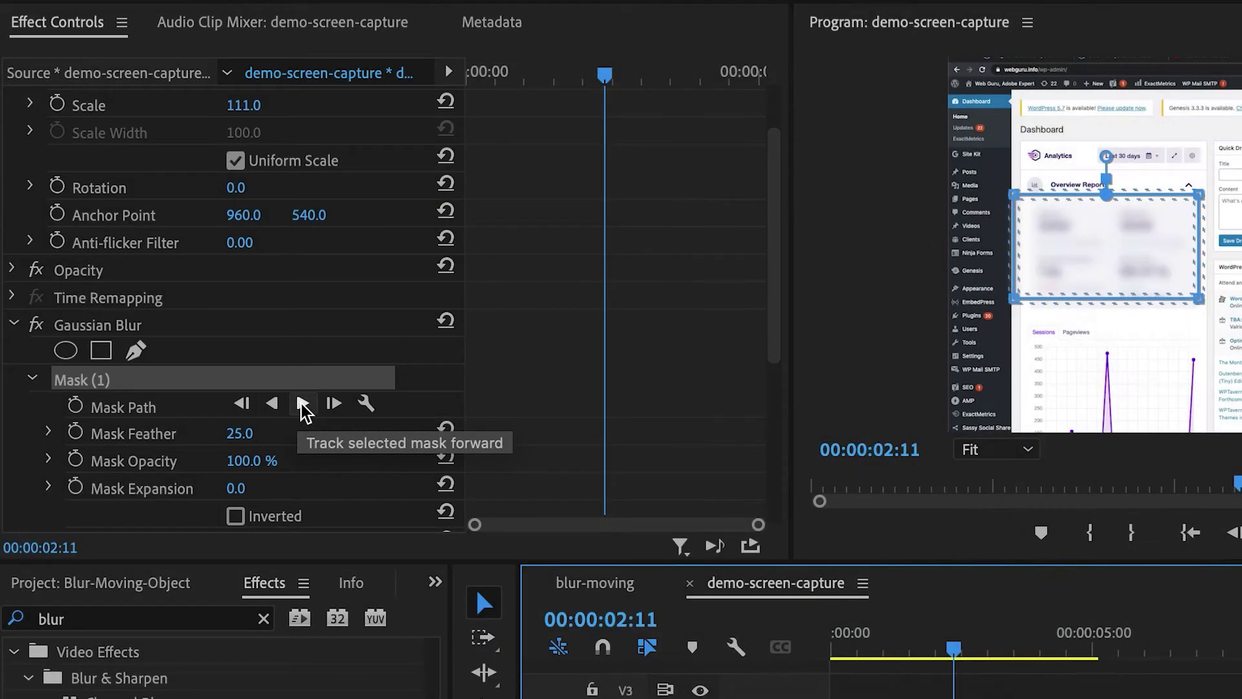
click(303, 404)
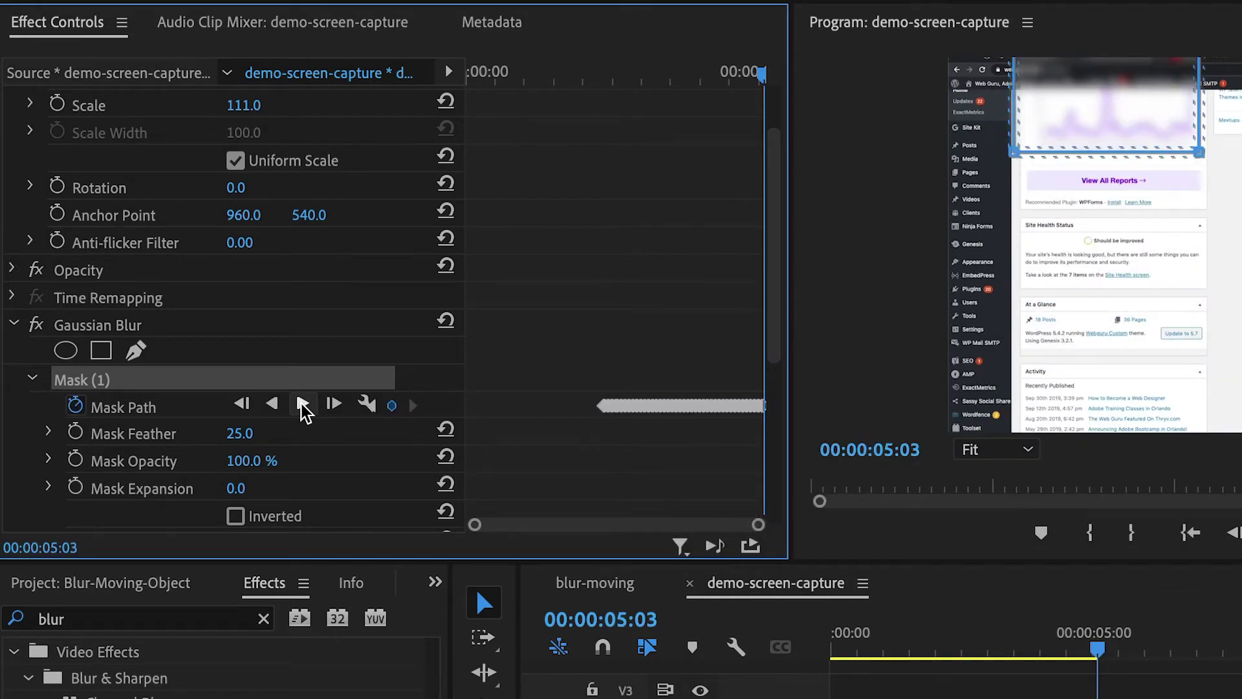
click(898, 644)
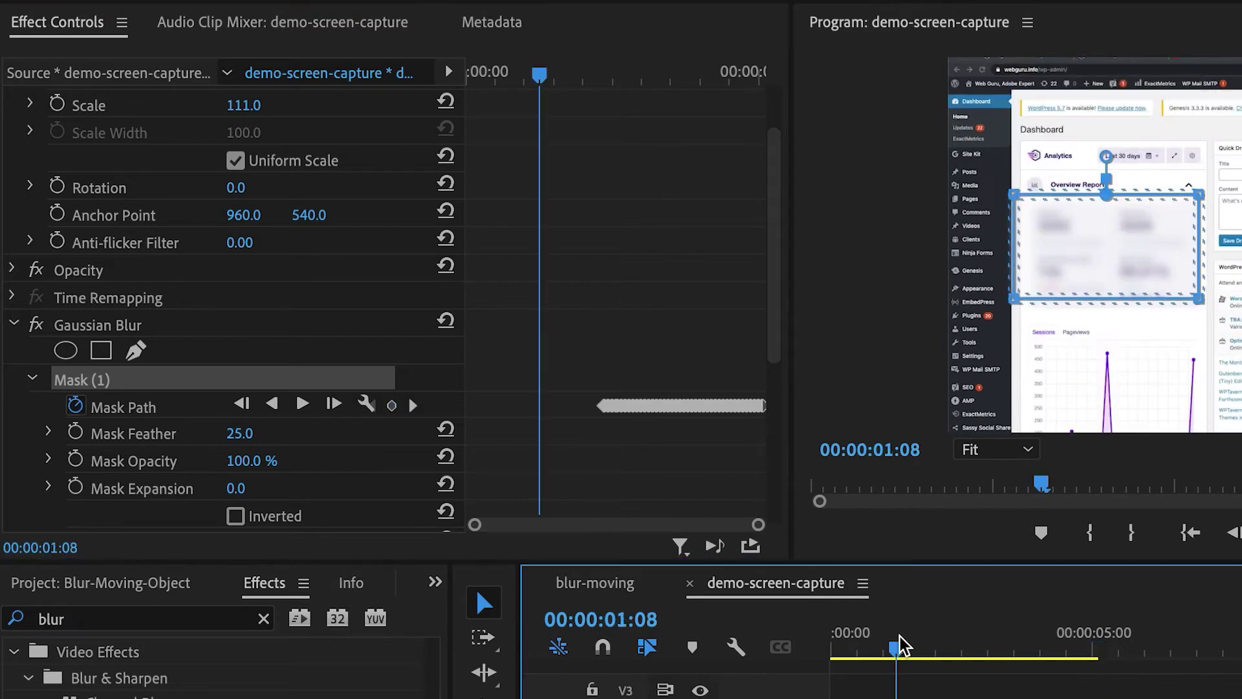
key(space)
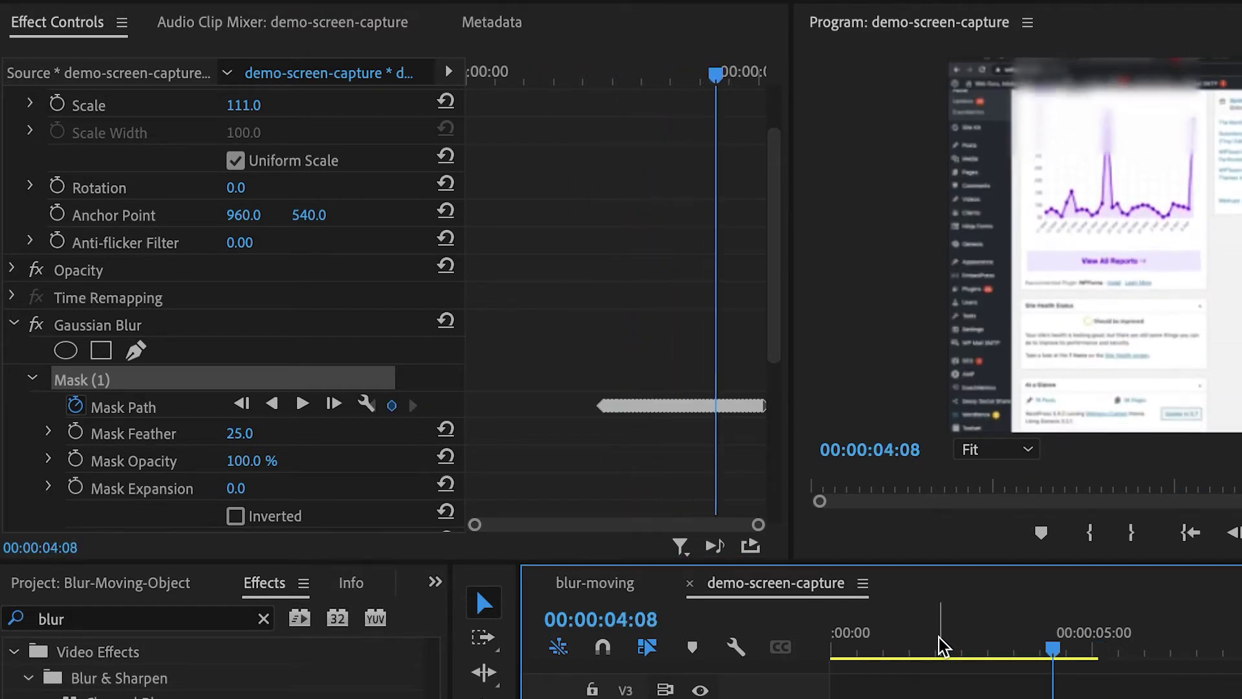
- Play from the two-second mark to review the tracked mask, then pause
click(951, 650)
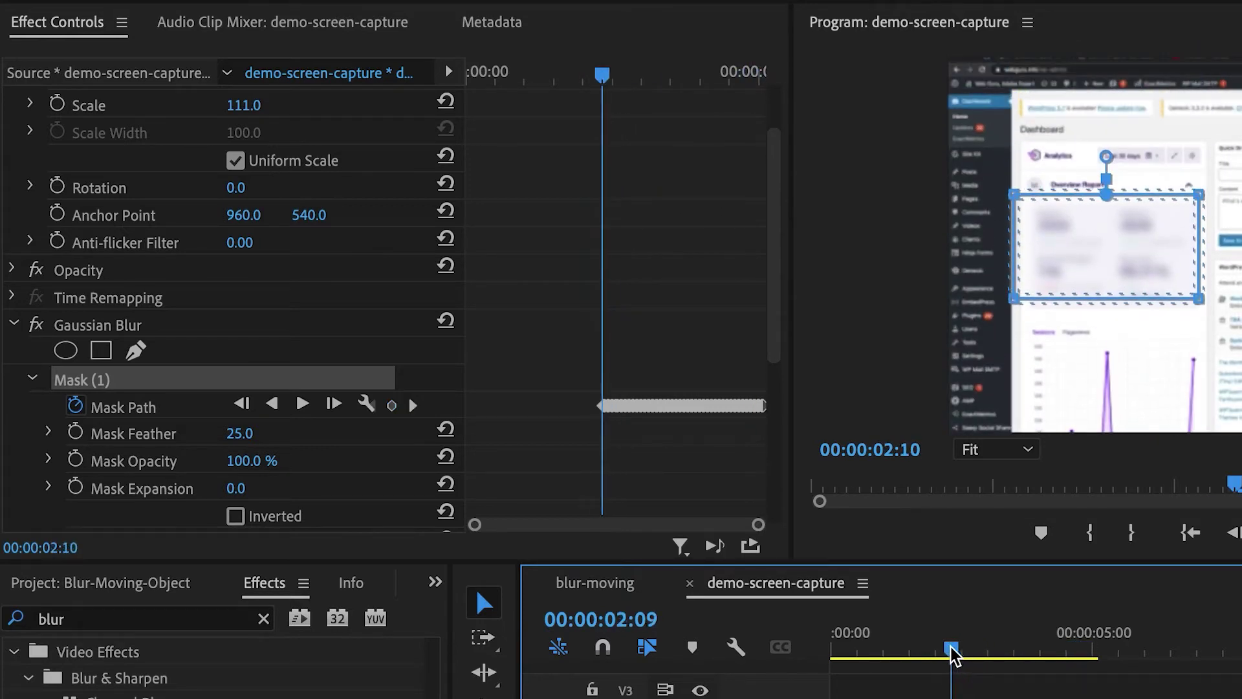
click(936, 650)
key(space)
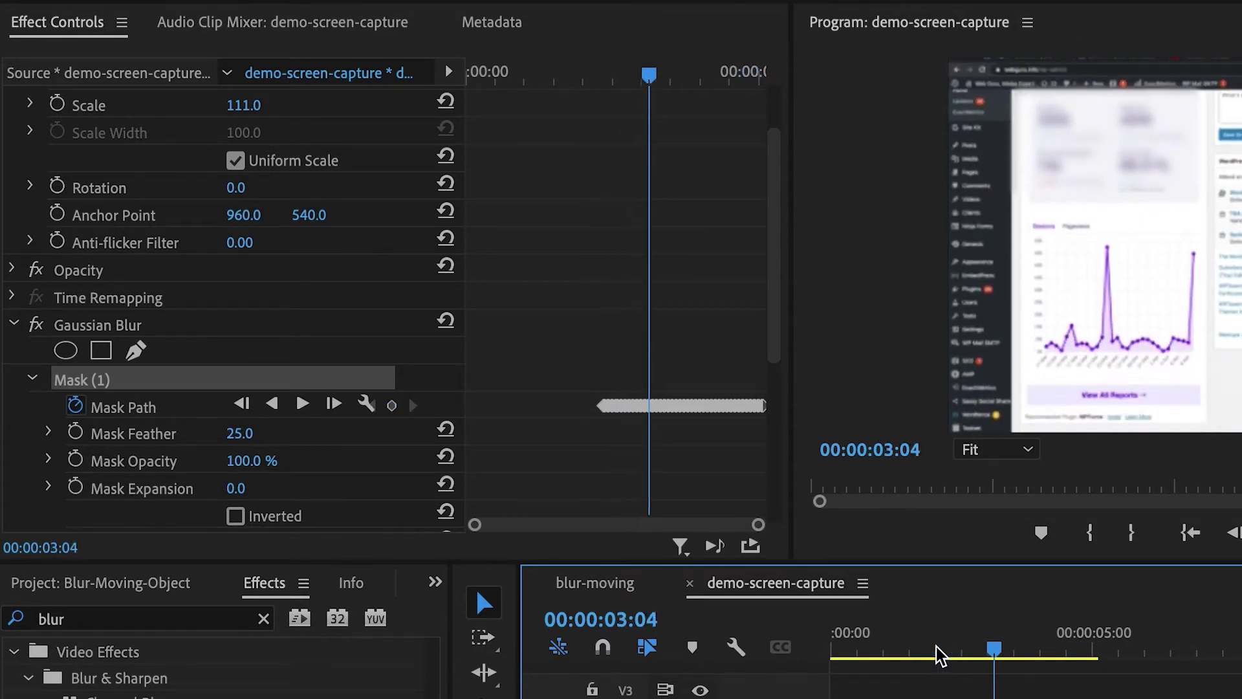
key(space)
- Step through frames checking the mask, then step back to 00:00:03:02 where it starts drifting
key(Right)
key(Right)
key(Right)
key(Right)
key(Right)
key(Right)
key(Right)
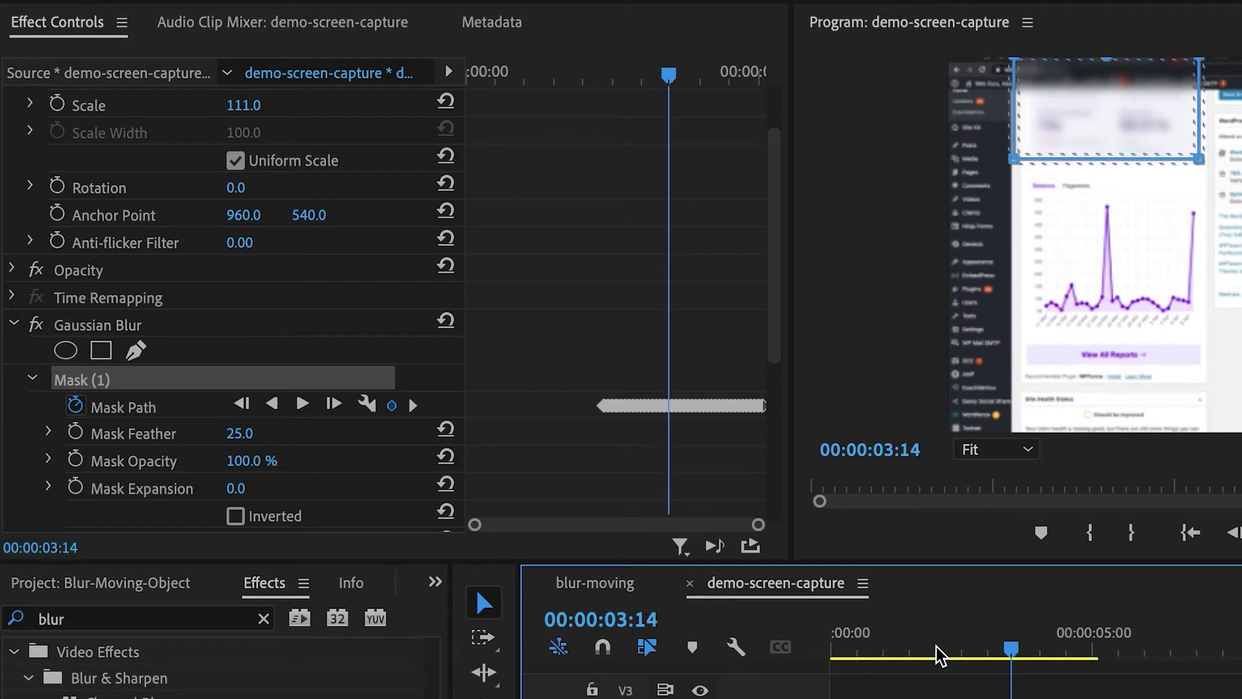
key(Right)
key(Right)
key(Right)
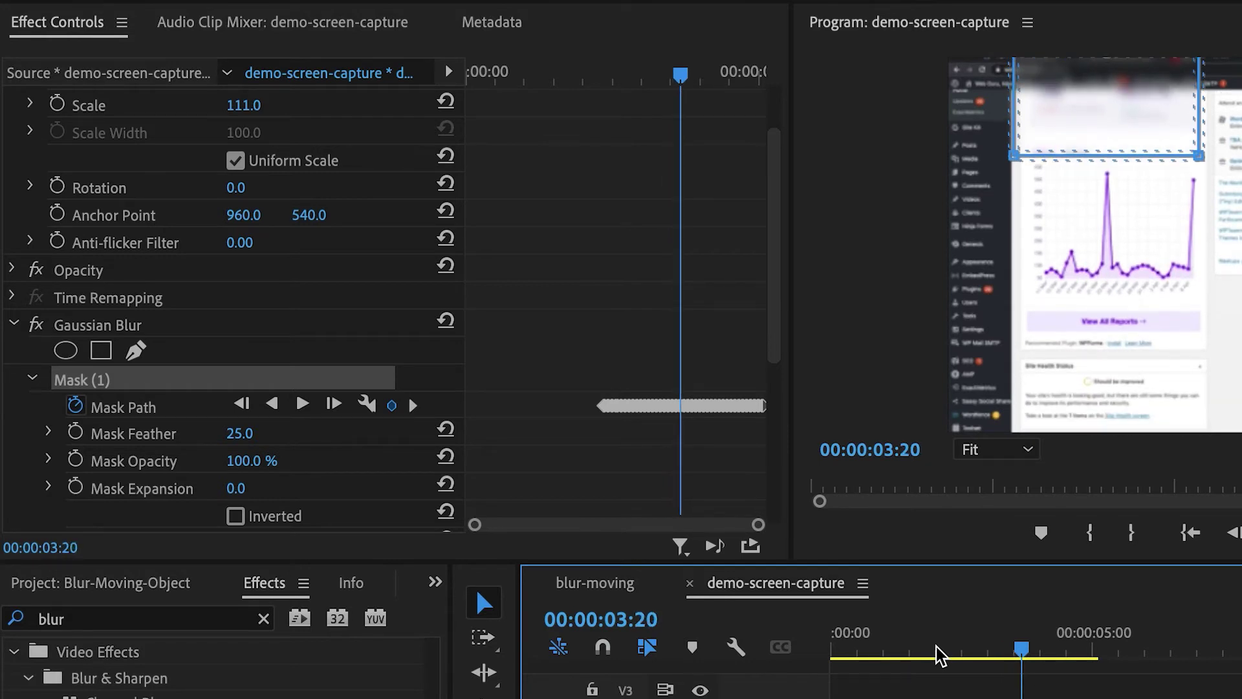
key(Right)
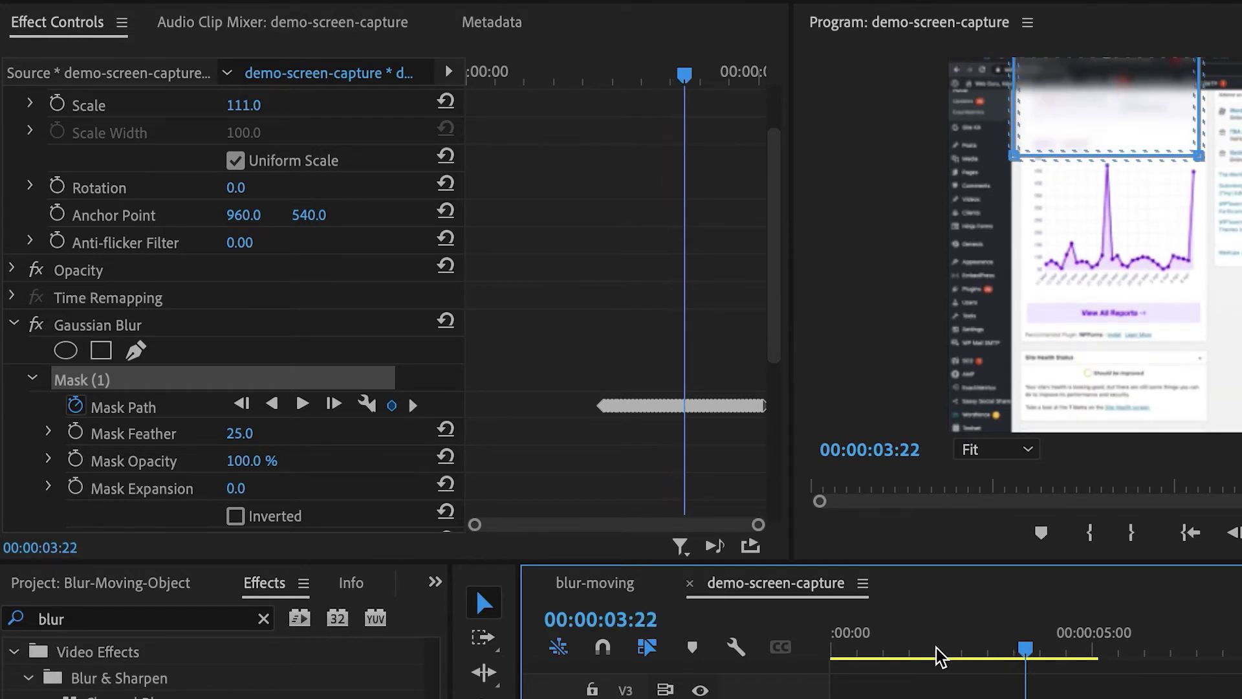
key(Right)
key(Left)
key(Left)
key(Left)
key(Left)
key(Left)
key(Left)
key(Left)
key(Left)
key(Left)
key(Left)
key(Left)
key(Left)
key(Left)
key(Left)
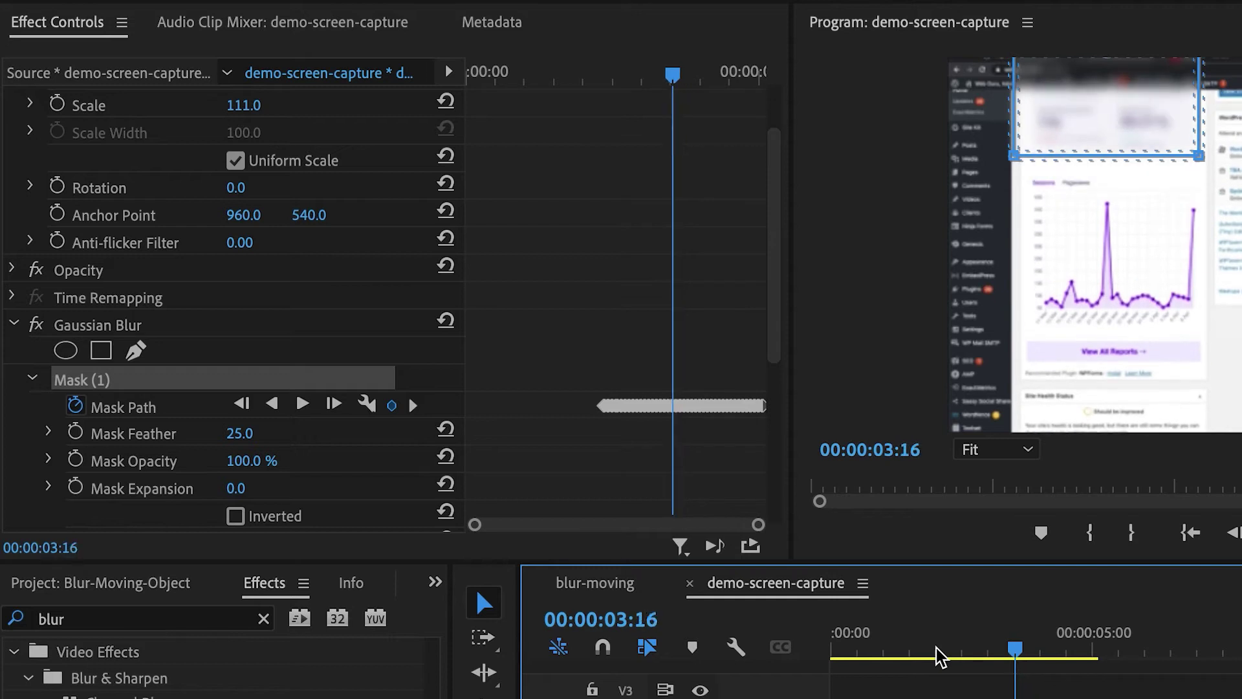
key(Right)
key(Right)
key(Right)
key(Right)
key(Right)
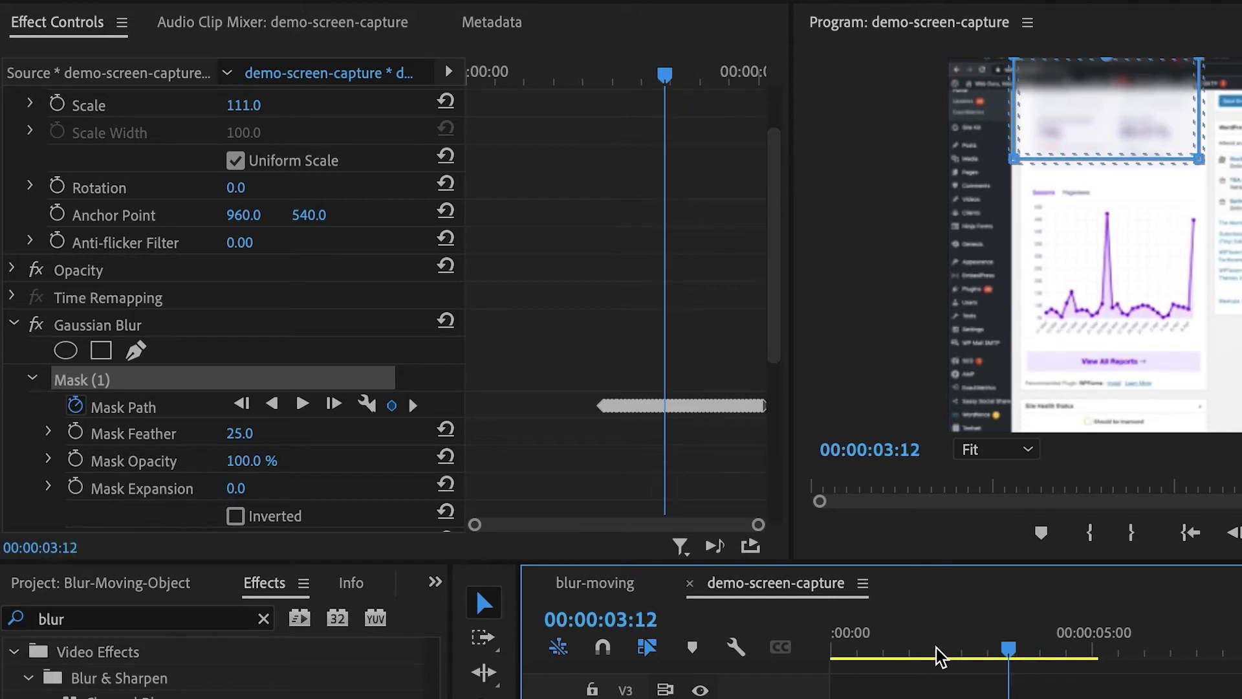
key(Right)
key(Right)
key(Right)
key(Right)
key(Right)
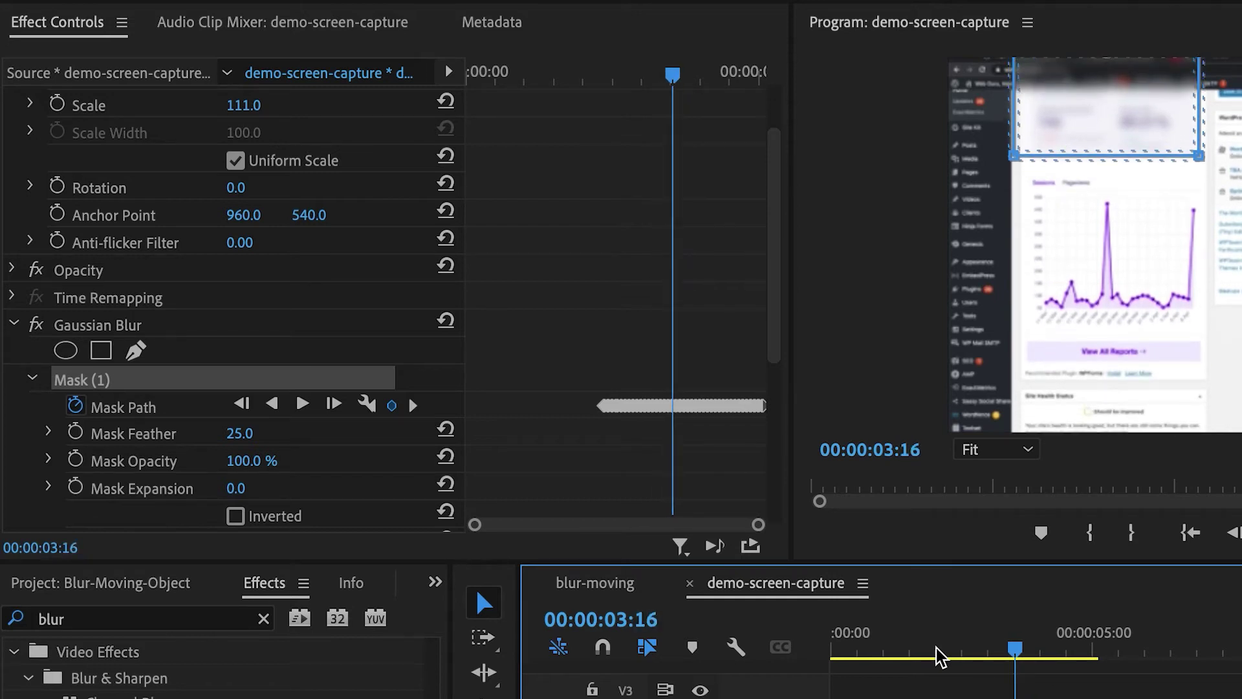
key(Right)
key(Right)
key(Right)
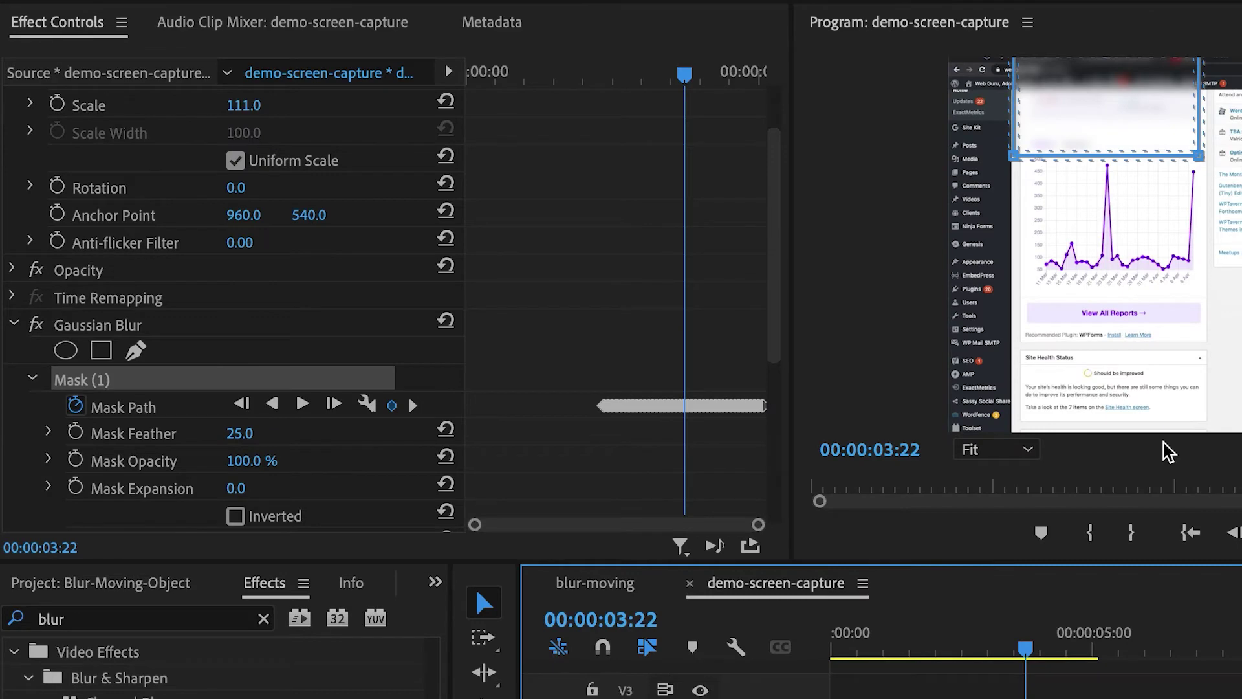
key(shift+Left)
key(shift+Left)
key(shift+Left)
key(shift+Left)
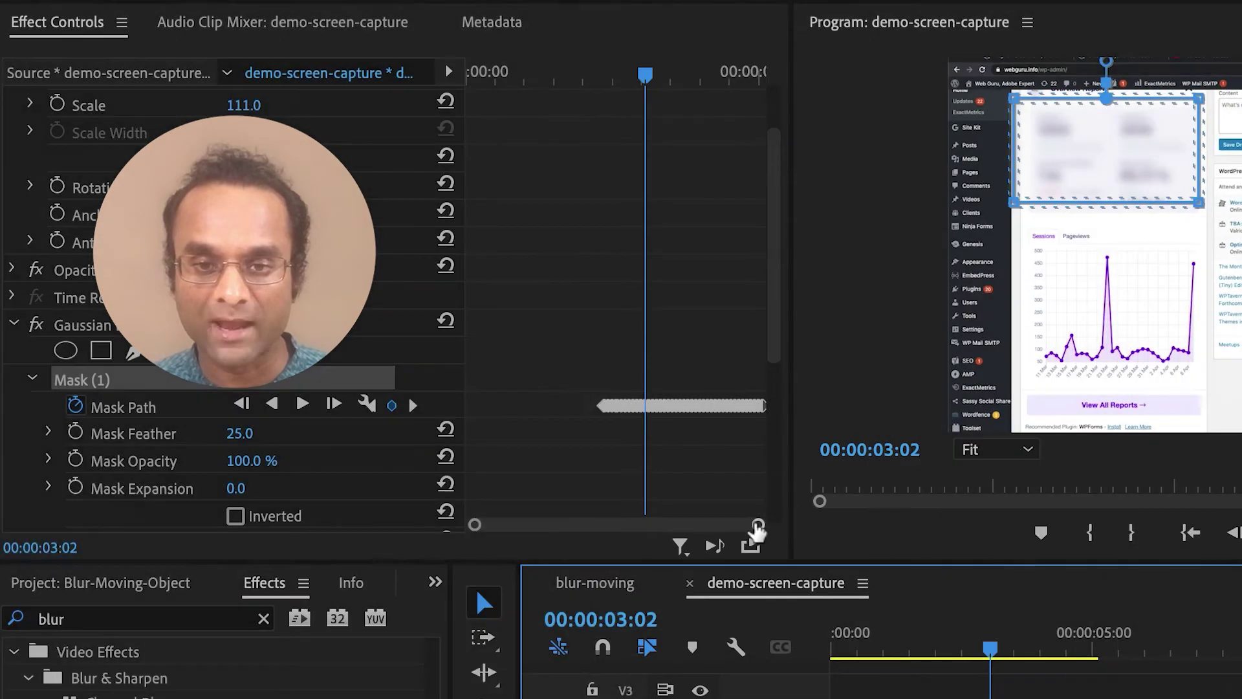
- Zoom the Effect Controls timeline so each Mask Path keyframe shows individually
drag(756, 526, 647, 525)
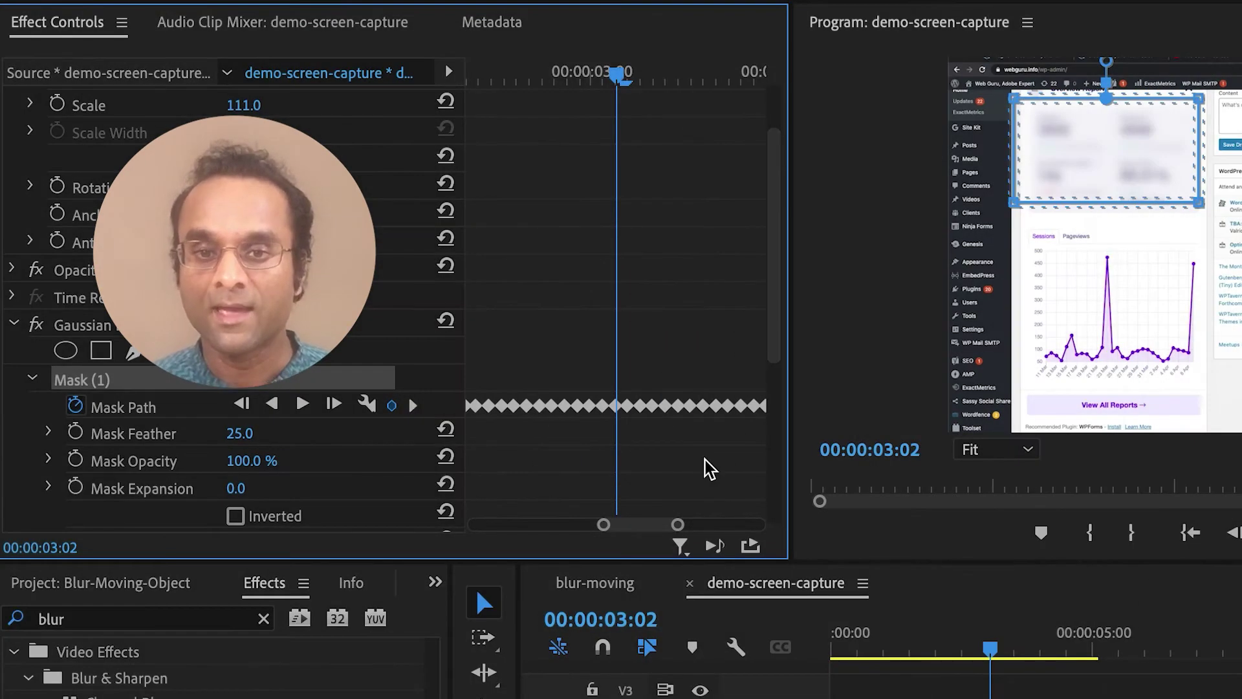
key(Right)
key(Right)
key(Right)
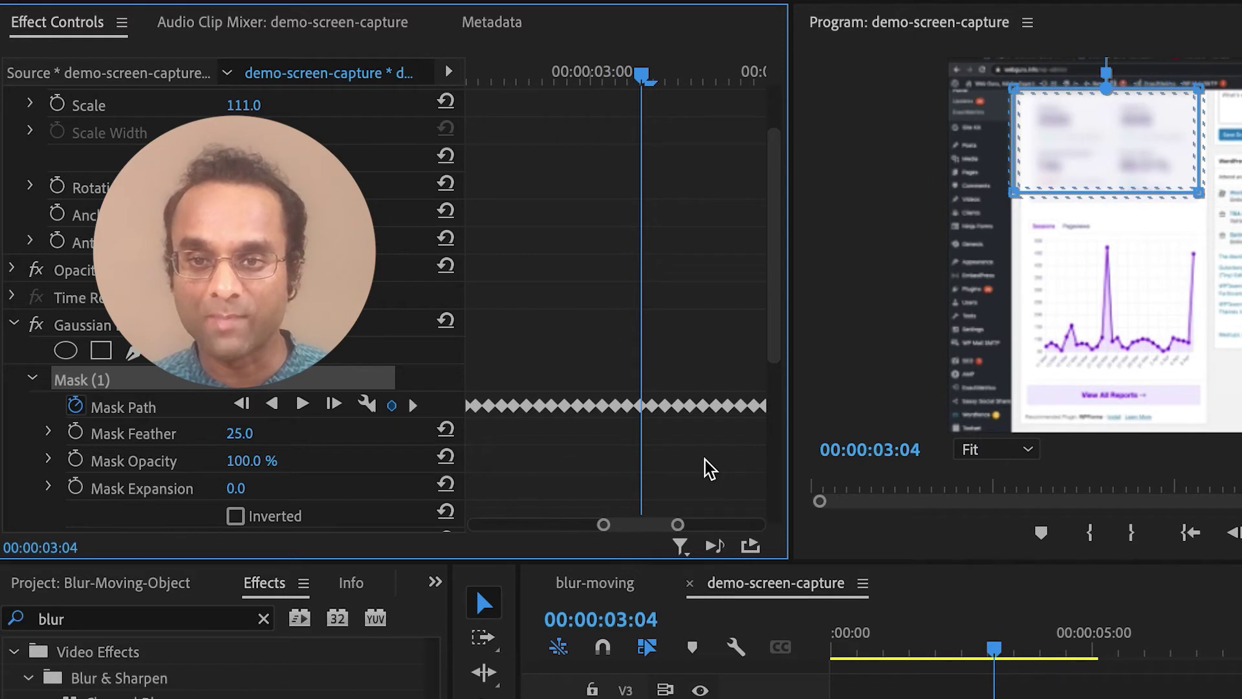
key(Right)
key(Left)
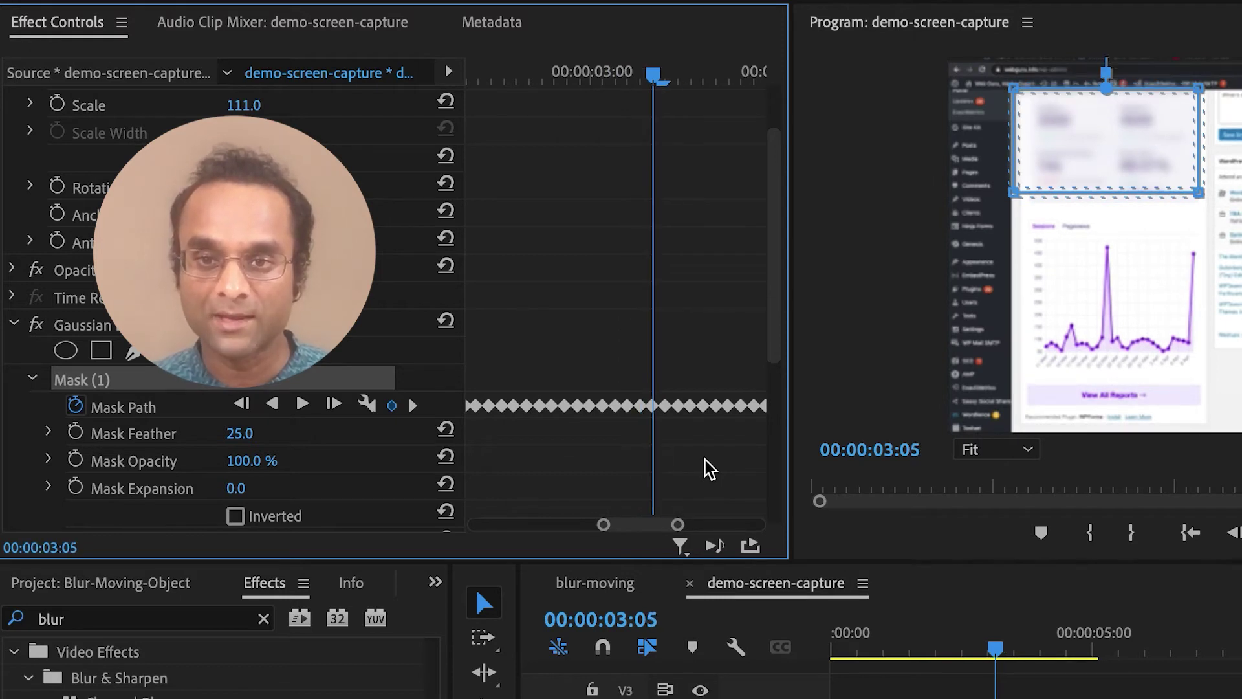
key(Right)
key(Right)
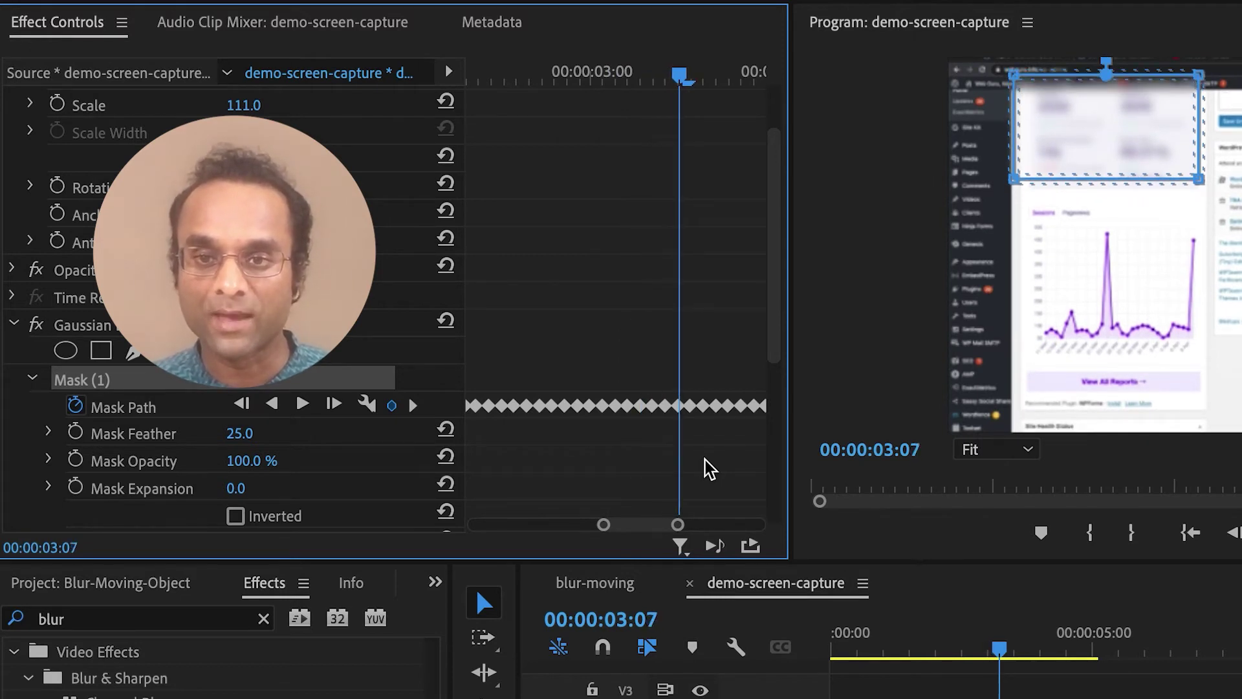
key(Right)
key(Right)
key(Right)
key(Right)
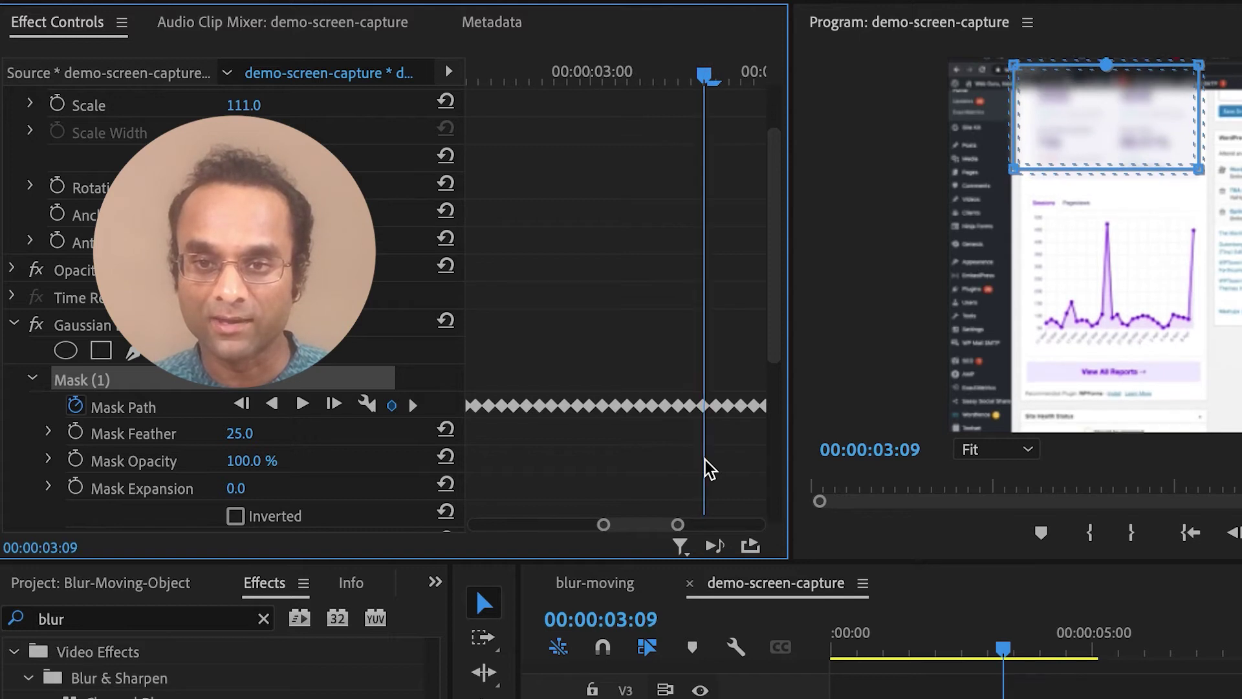
key(Right)
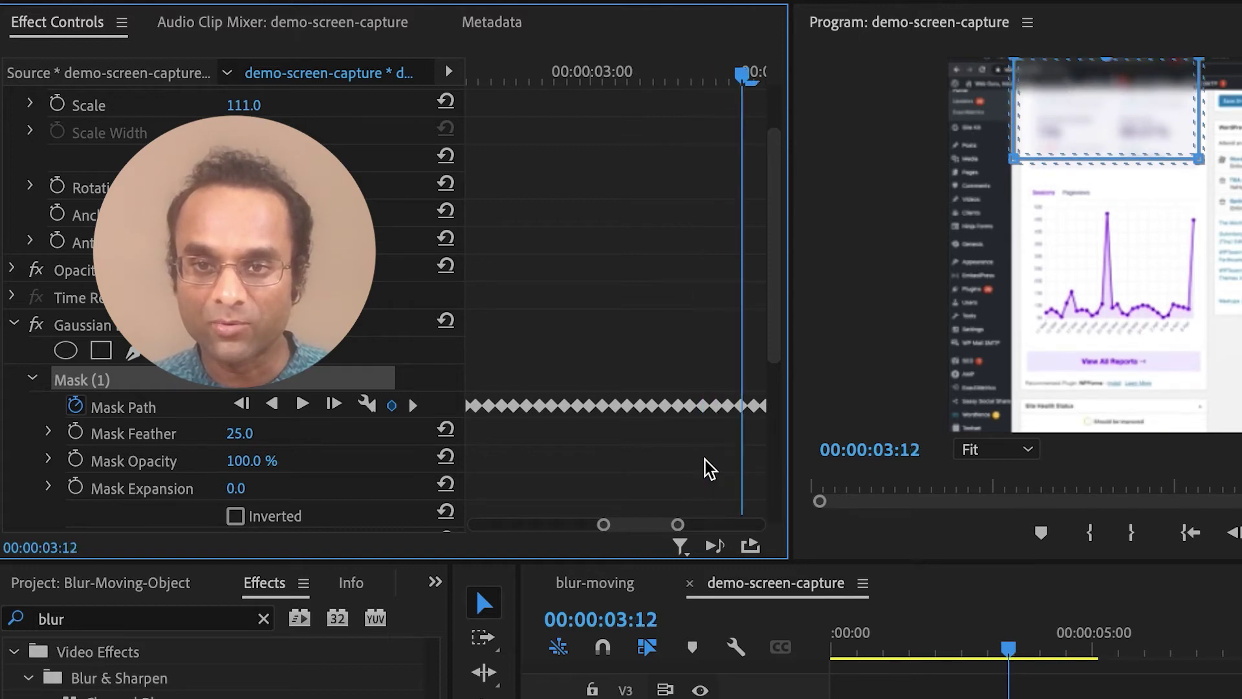
key(Right)
key(Right)
key(Right)
key(Right)
key(Right)
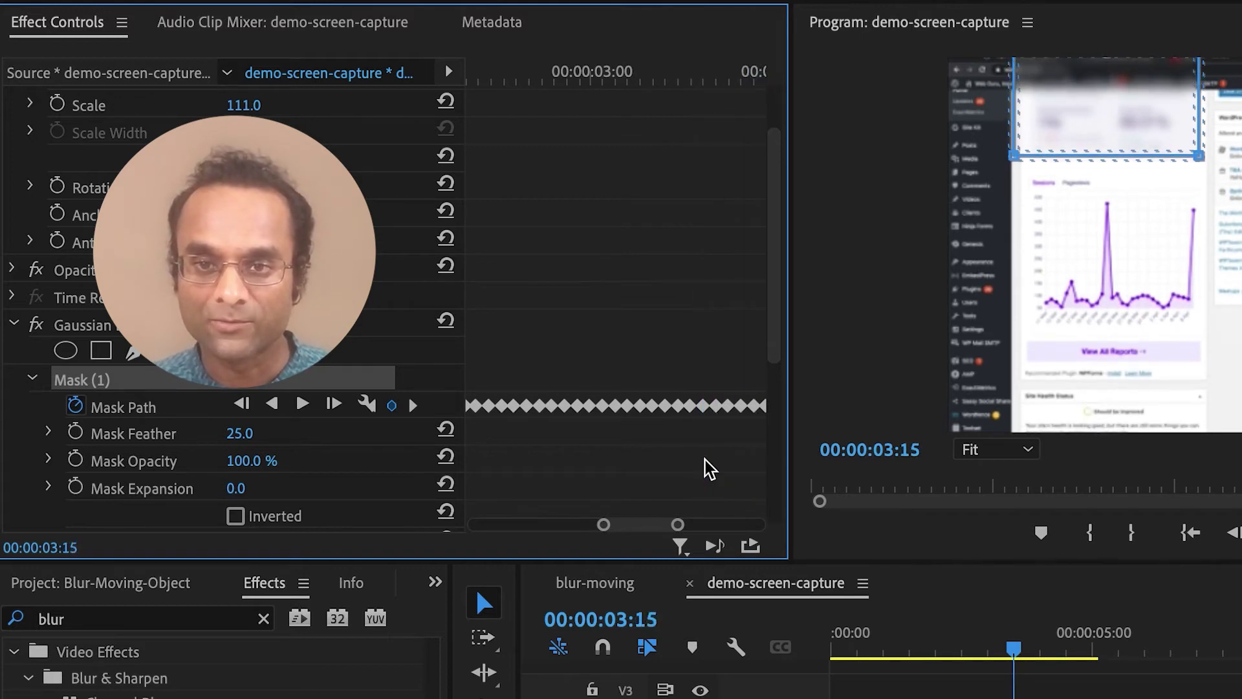
key(Right)
key(Right)
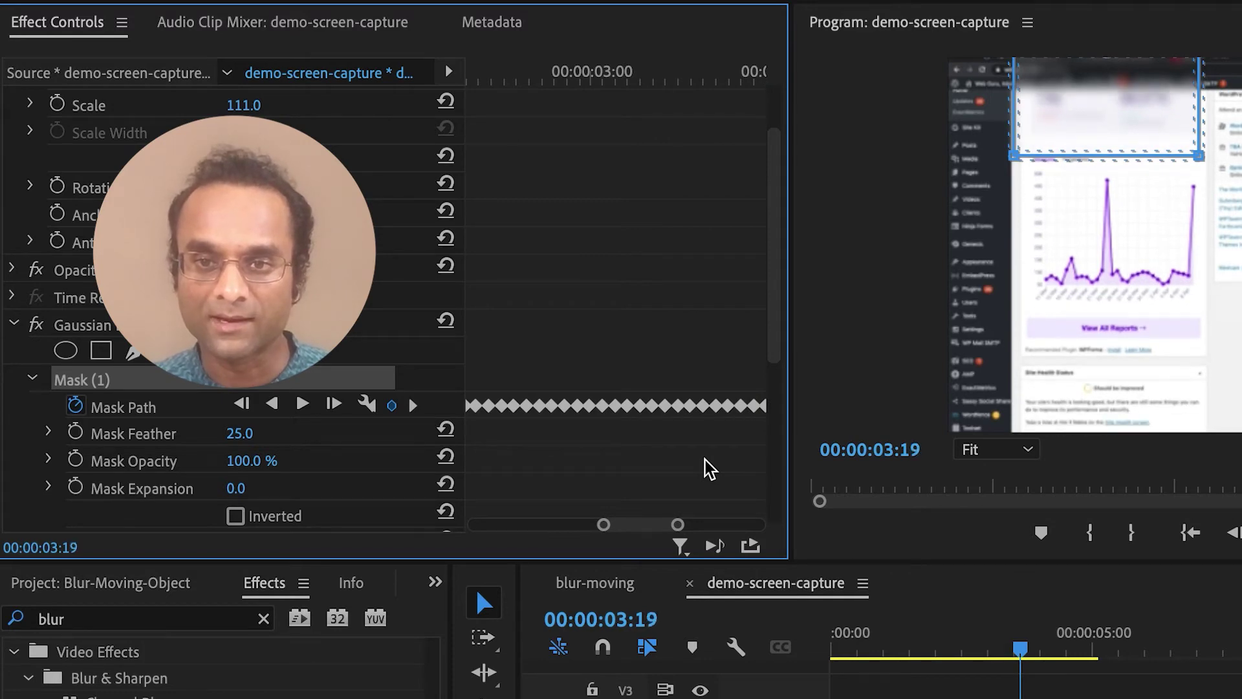
key(Left)
key(Left)
key(Left)
key(Left)
key(Right)
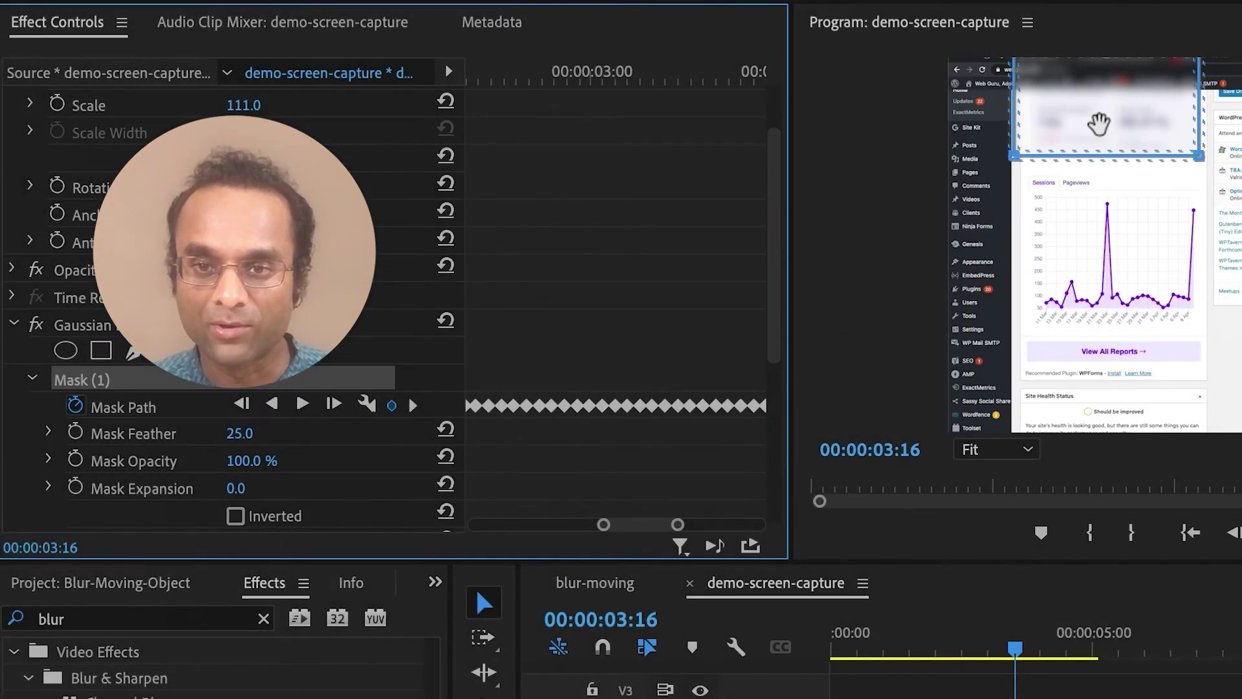
- Drag the blur rectangle back over the dashboard numbers on the first frames from 03:16
click(1098, 123)
drag(1098, 123, 1109, 97)
key(Right)
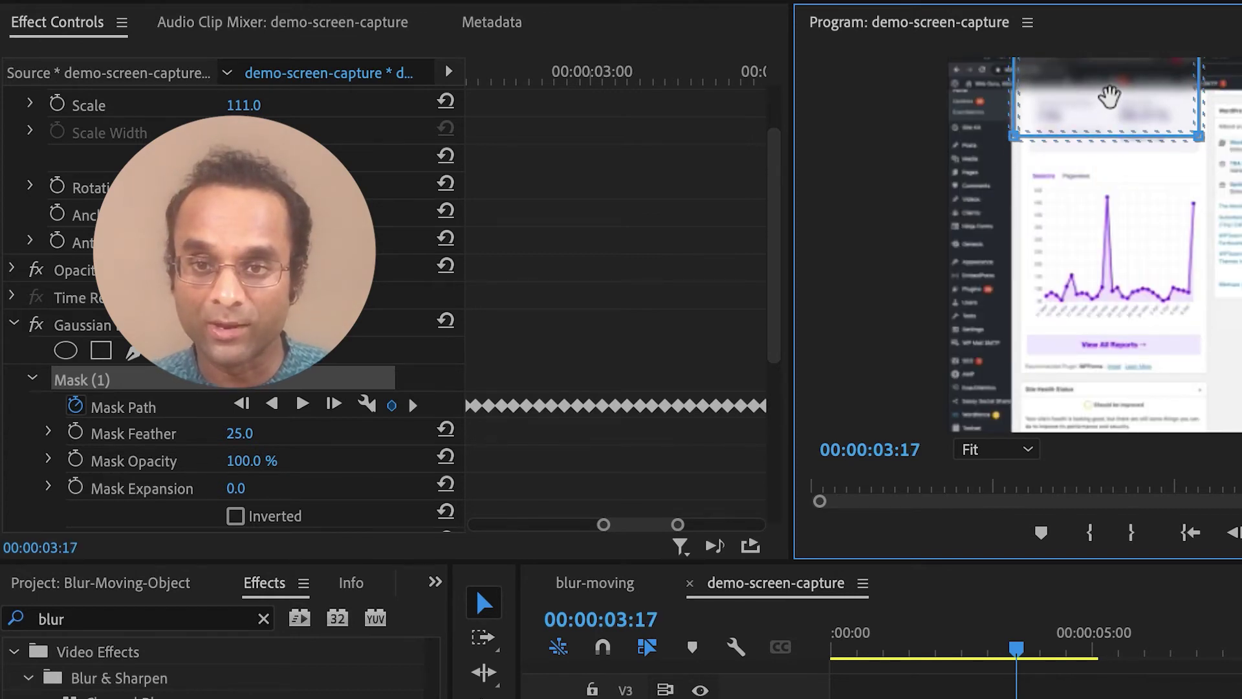
key(Right)
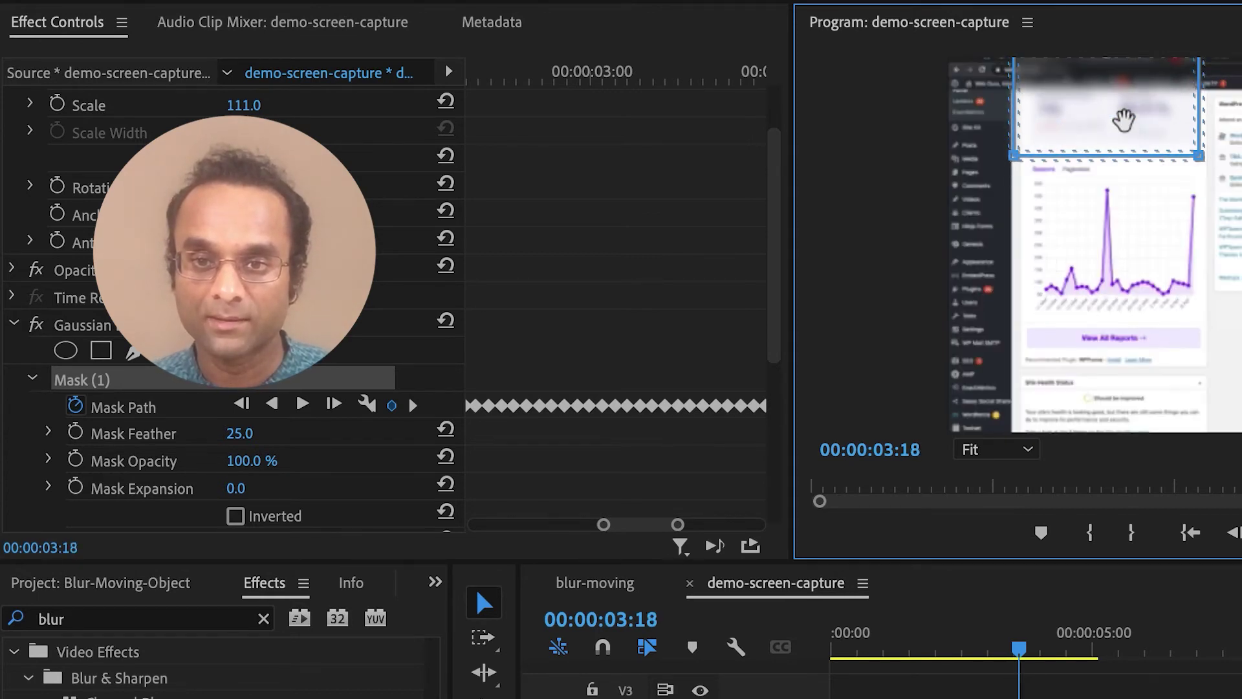
drag(1124, 120, 1121, 88)
key(Right)
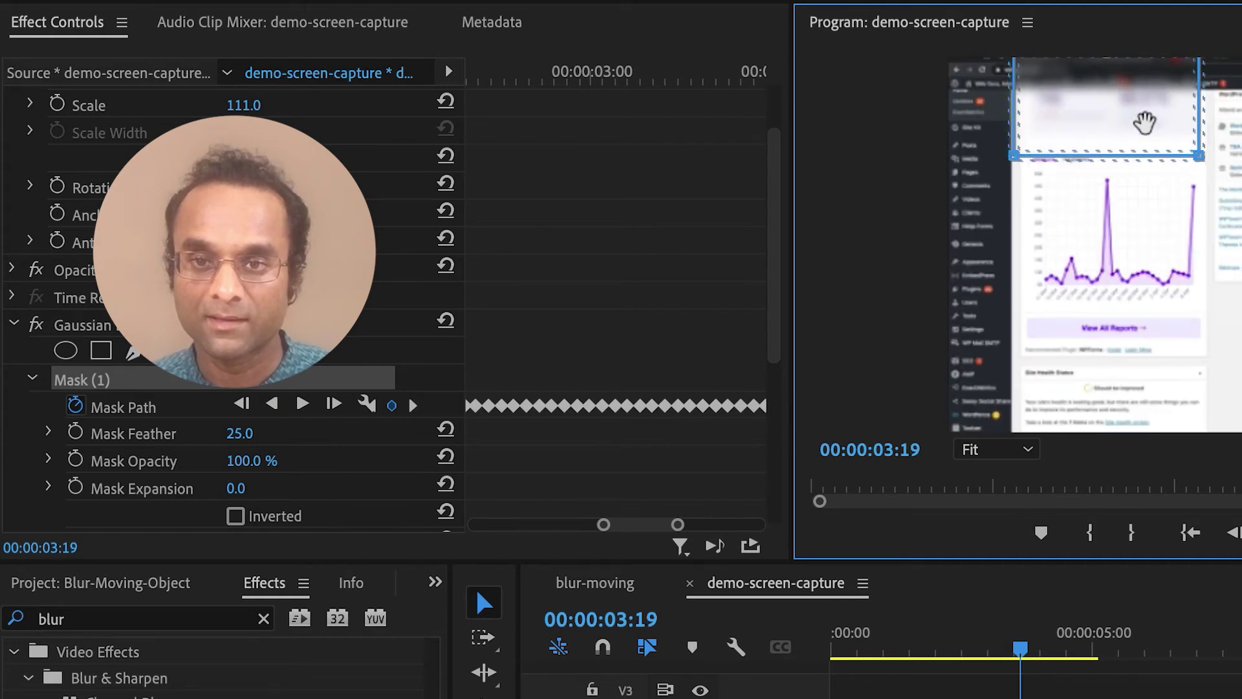
drag(1126, 97, 1133, 53)
- Keep realigning the mask over the numbers frame by frame through 03:22, ending on 03:23
key(Right)
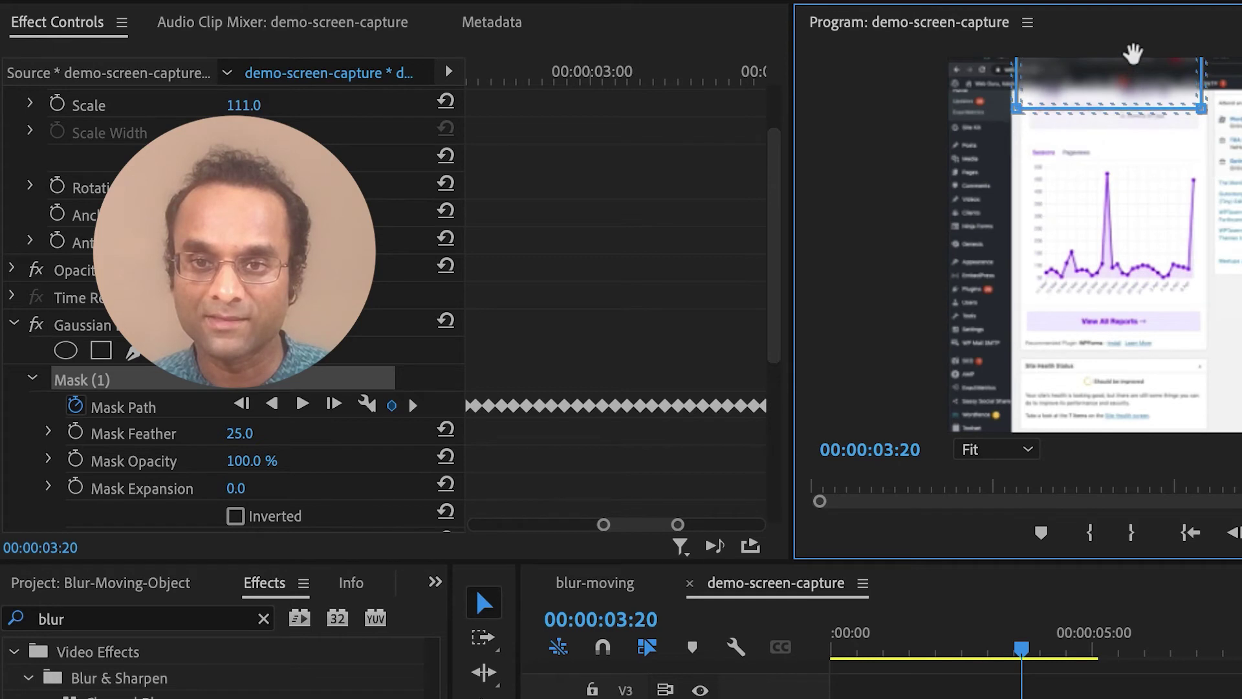
key(Right)
drag(1128, 103, 1134, 58)
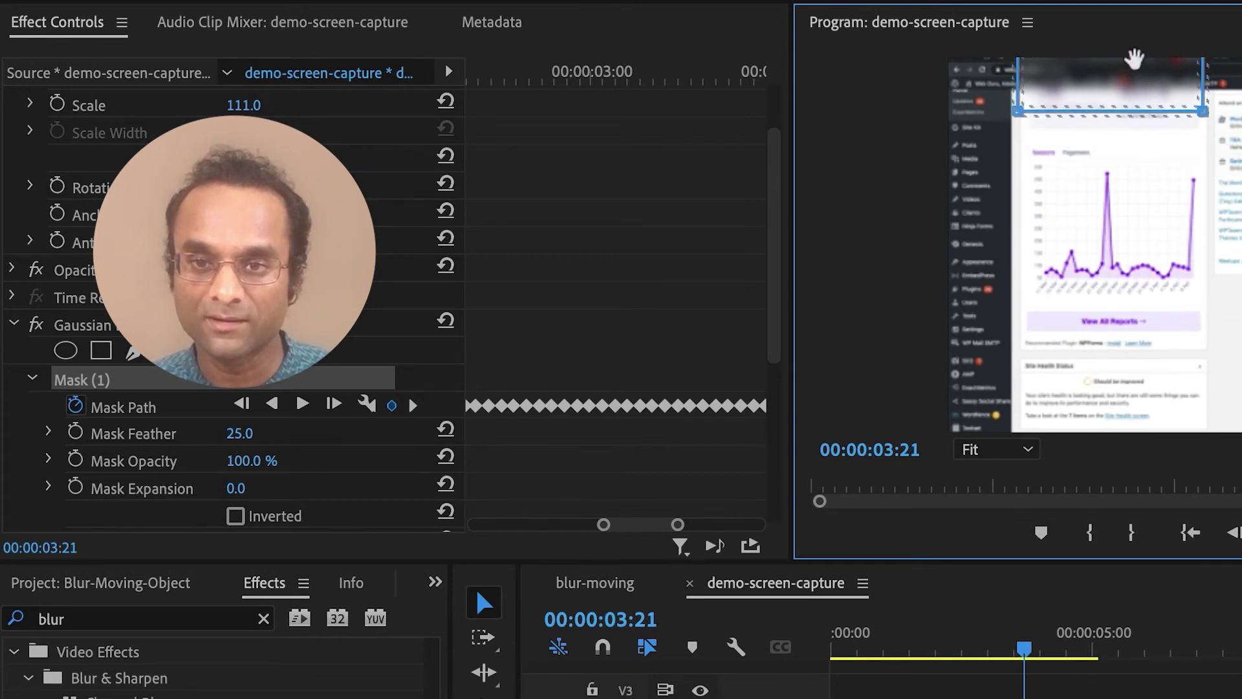
key(Right)
drag(1136, 103, 1138, 8)
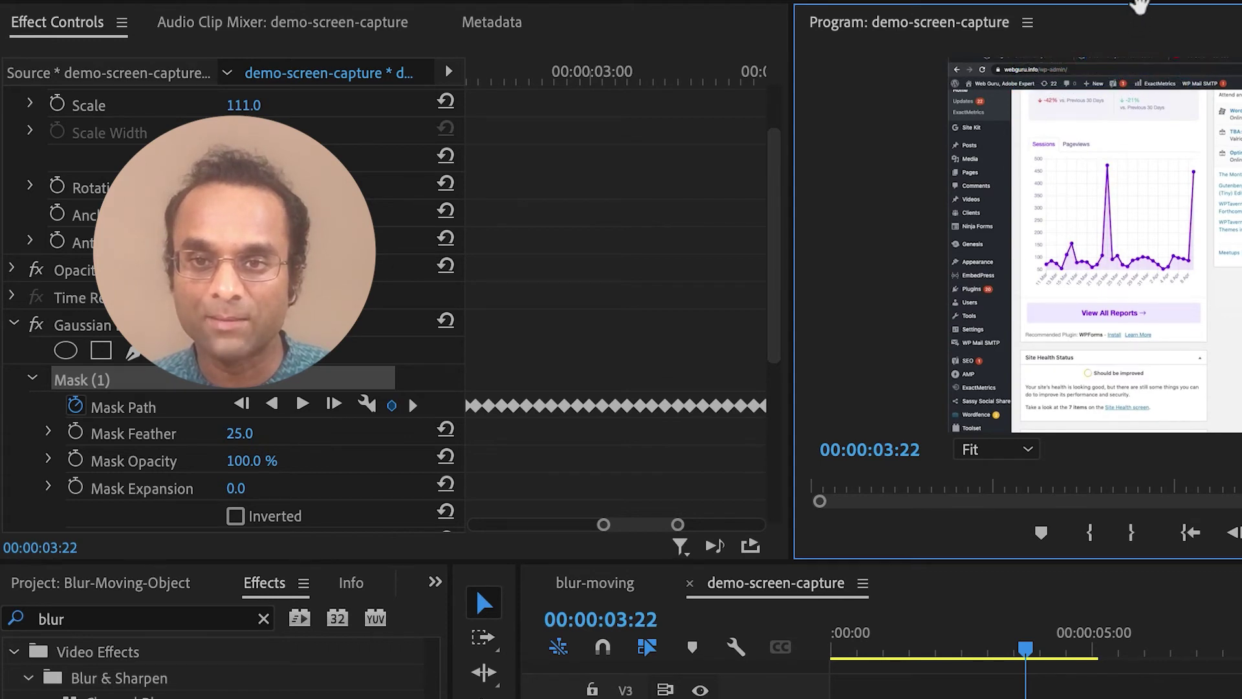
key(Right)
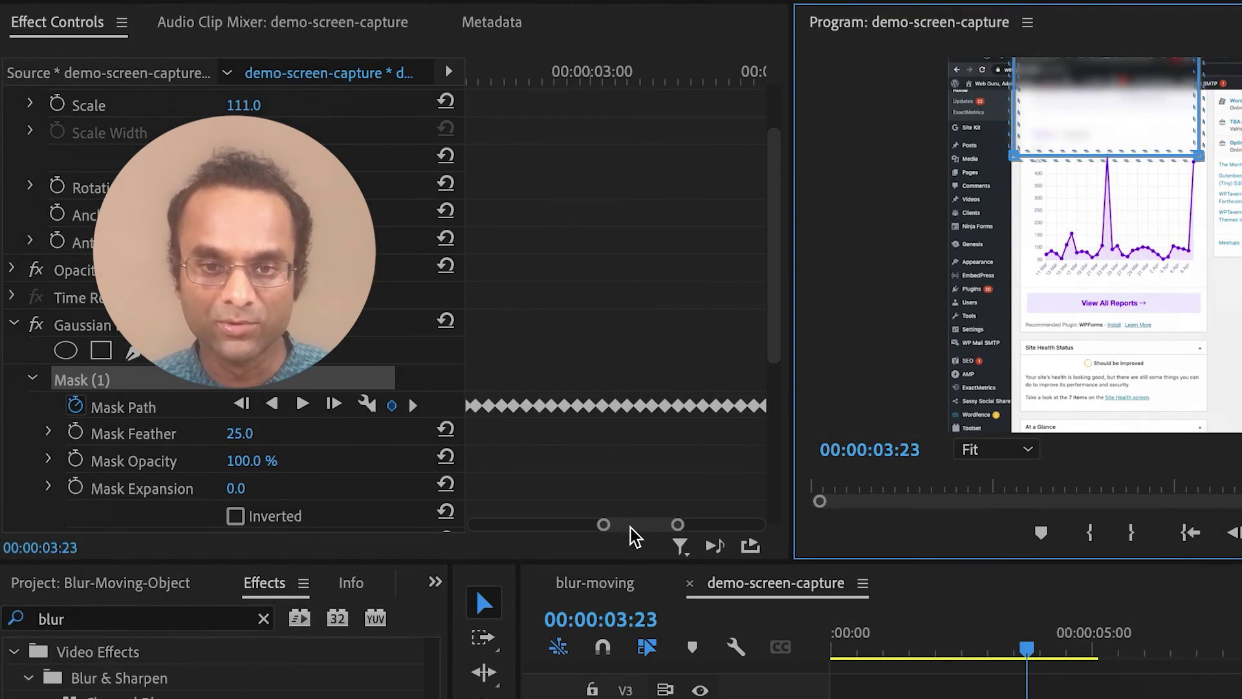
drag(633, 529, 671, 527)
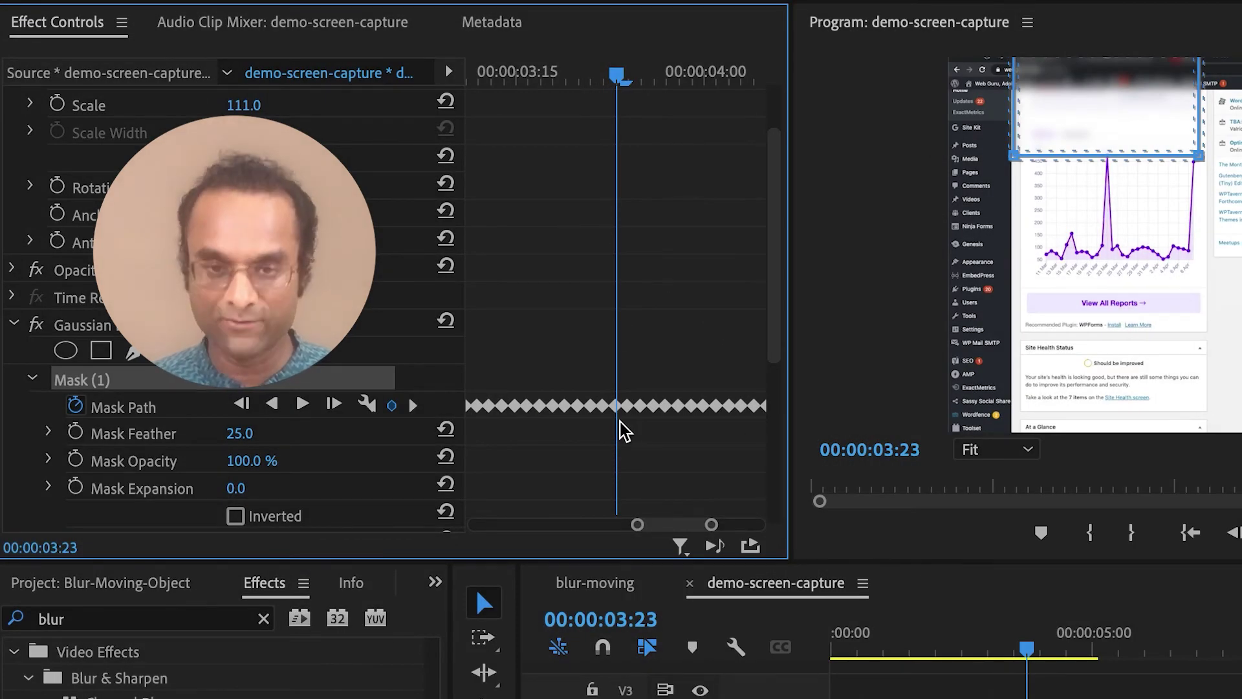
- Return to 03:22 and delete the drifting Mask Path keyframes just after it
key(Left)
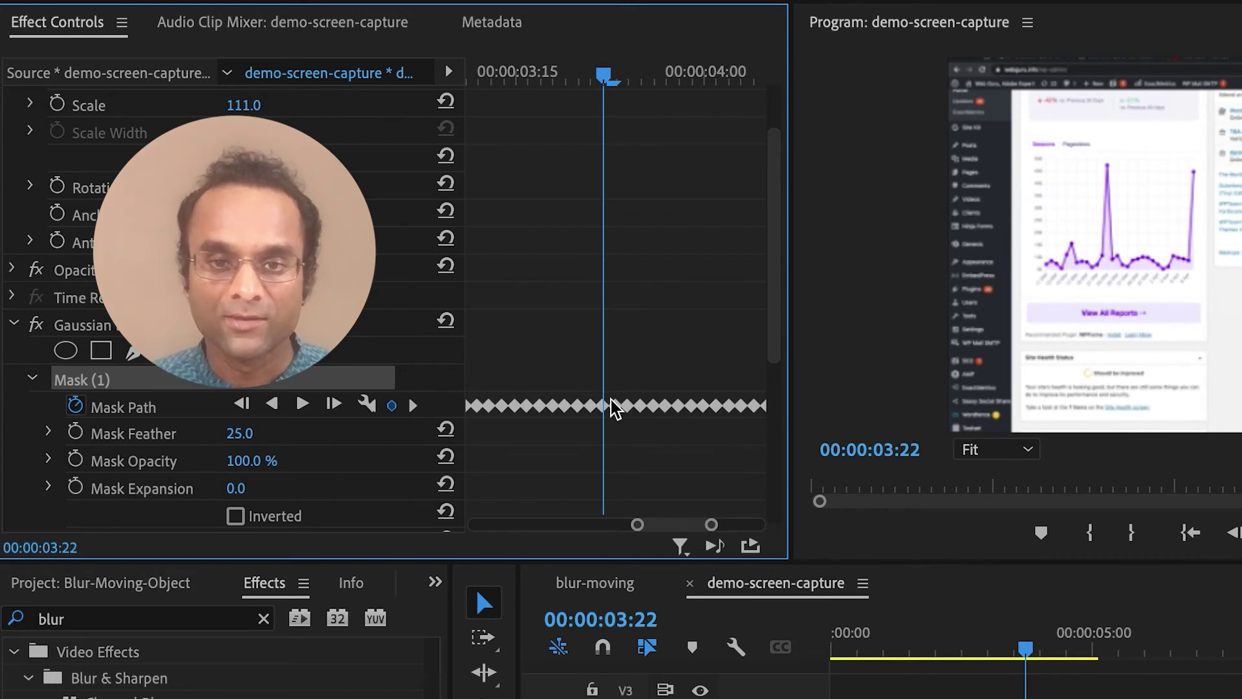
click(603, 406)
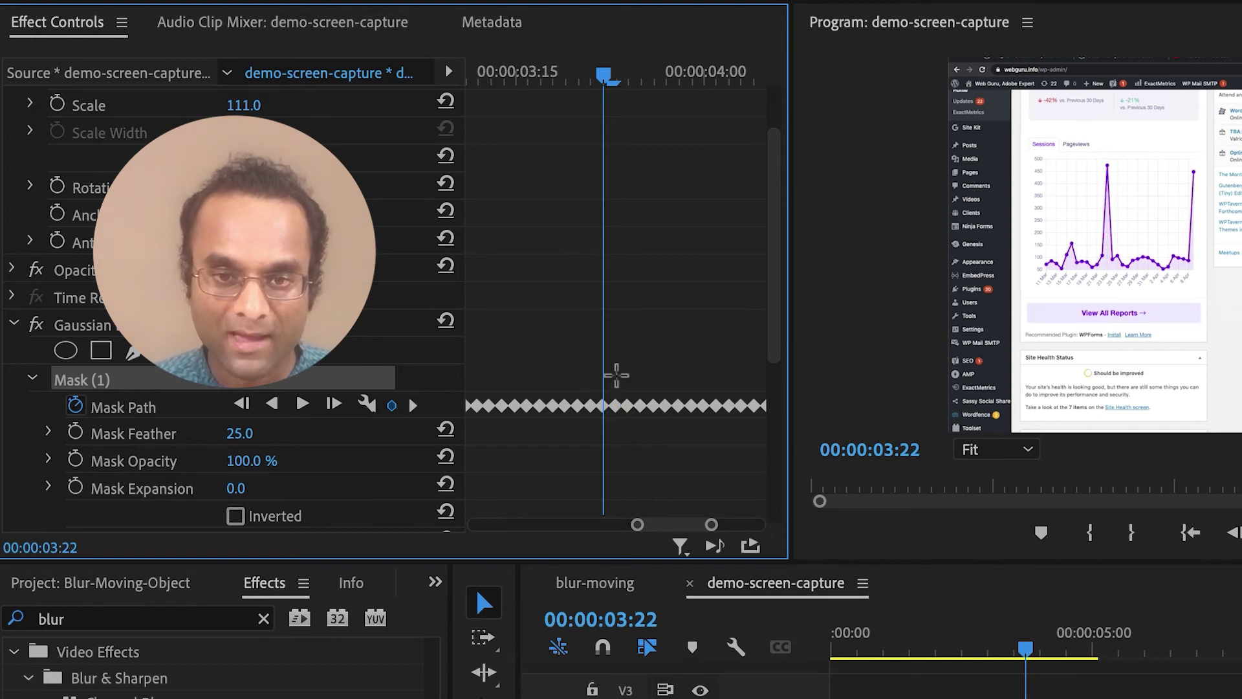
drag(623, 404, 729, 441)
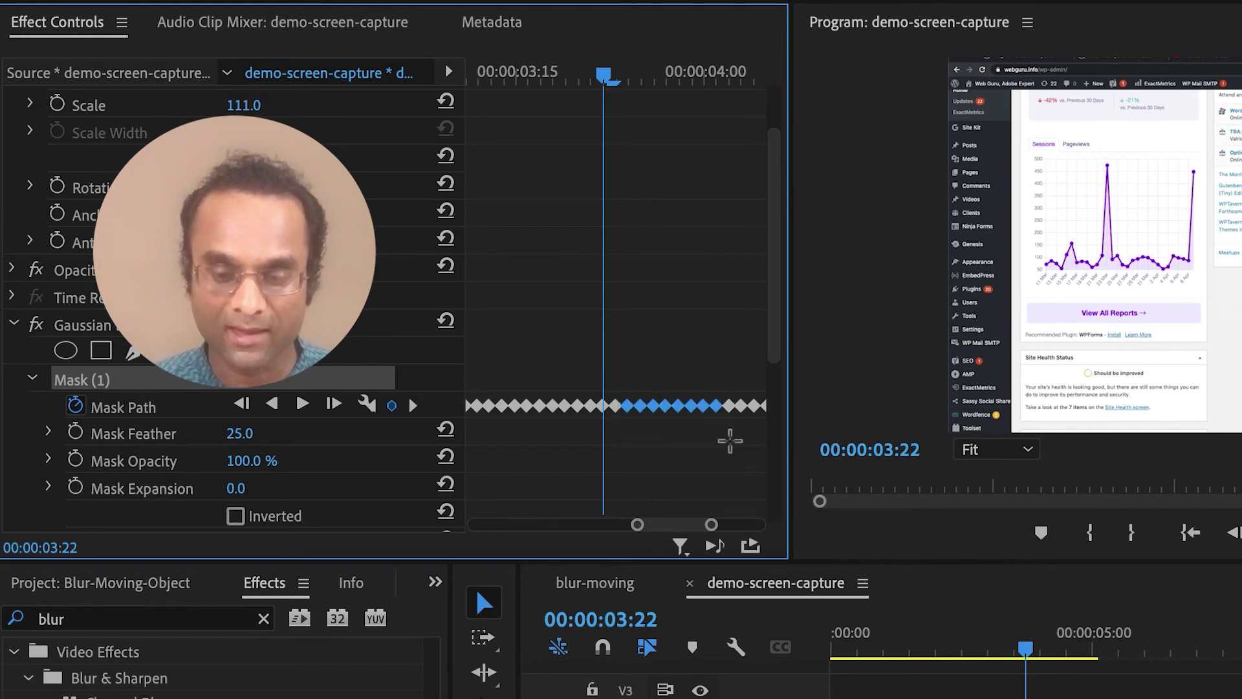
key(Delete)
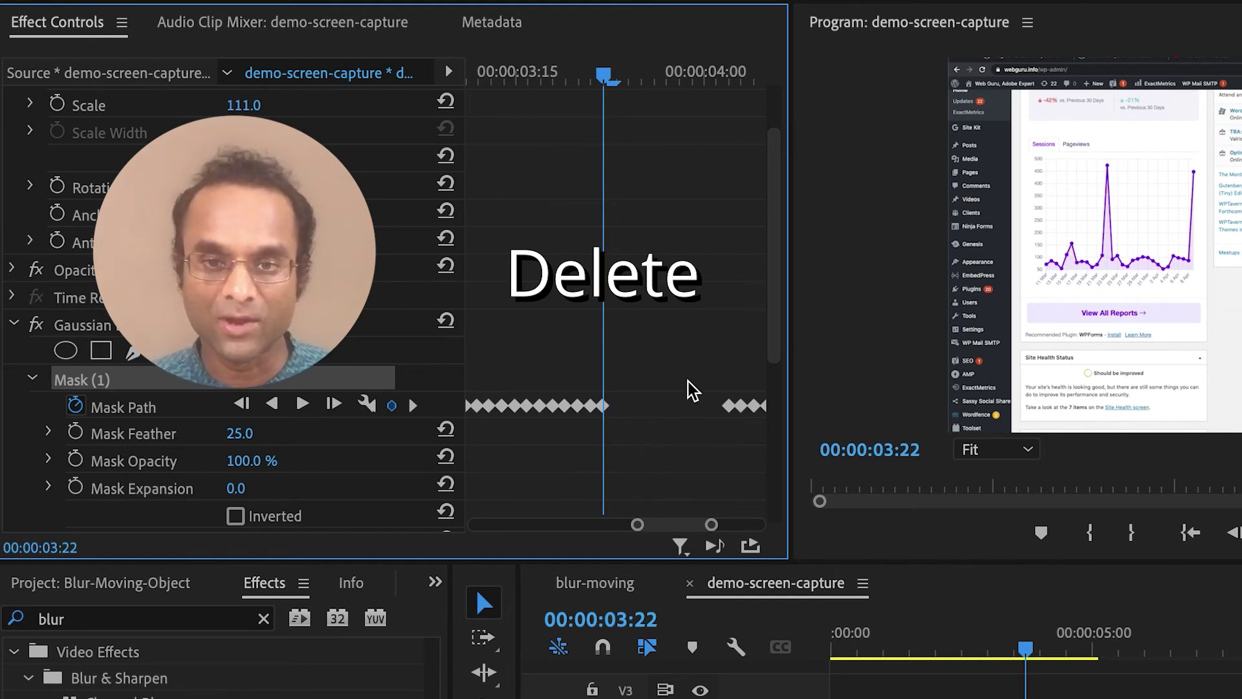
- Delete the remaining Mask Path keyframes after 03:22 at the far end
drag(687, 382, 784, 444)
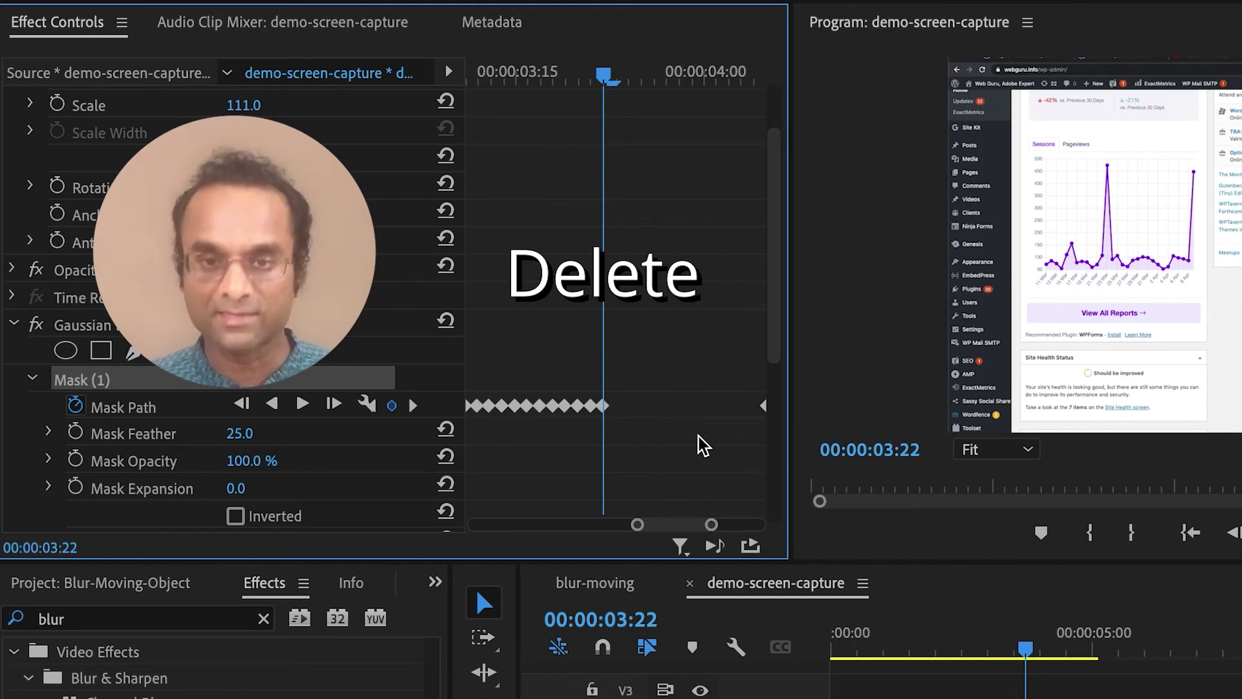
drag(713, 525, 758, 525)
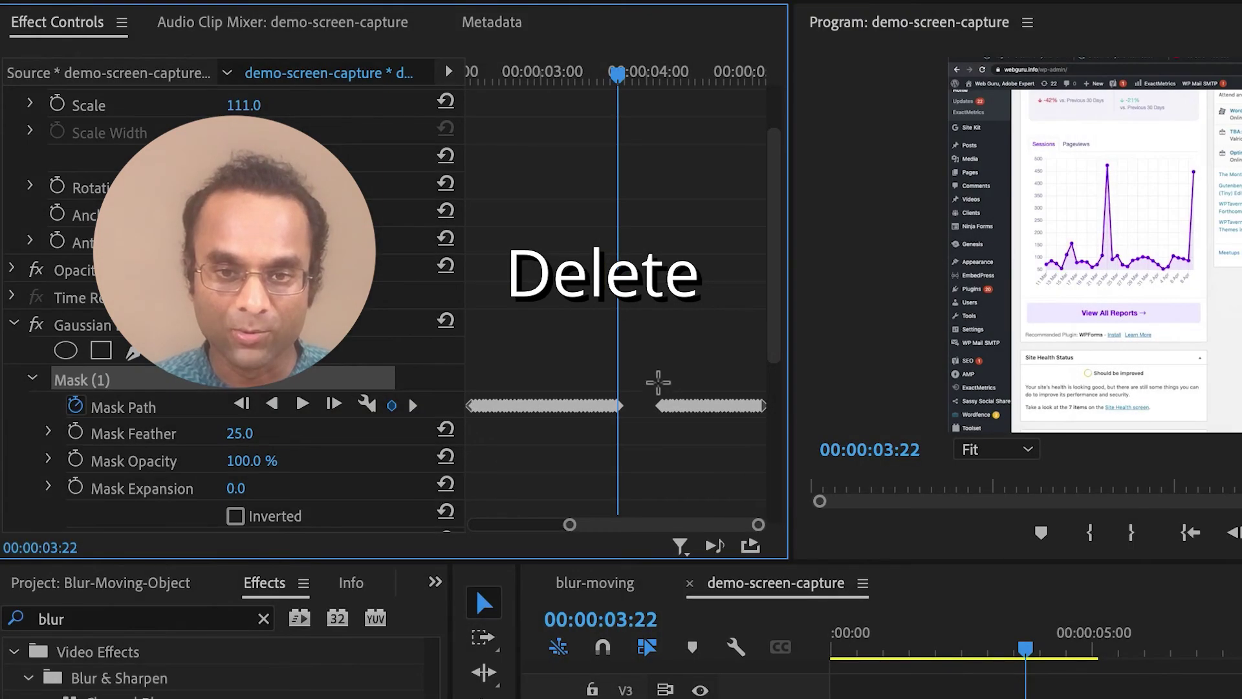
drag(658, 383, 775, 445)
key(Delete)
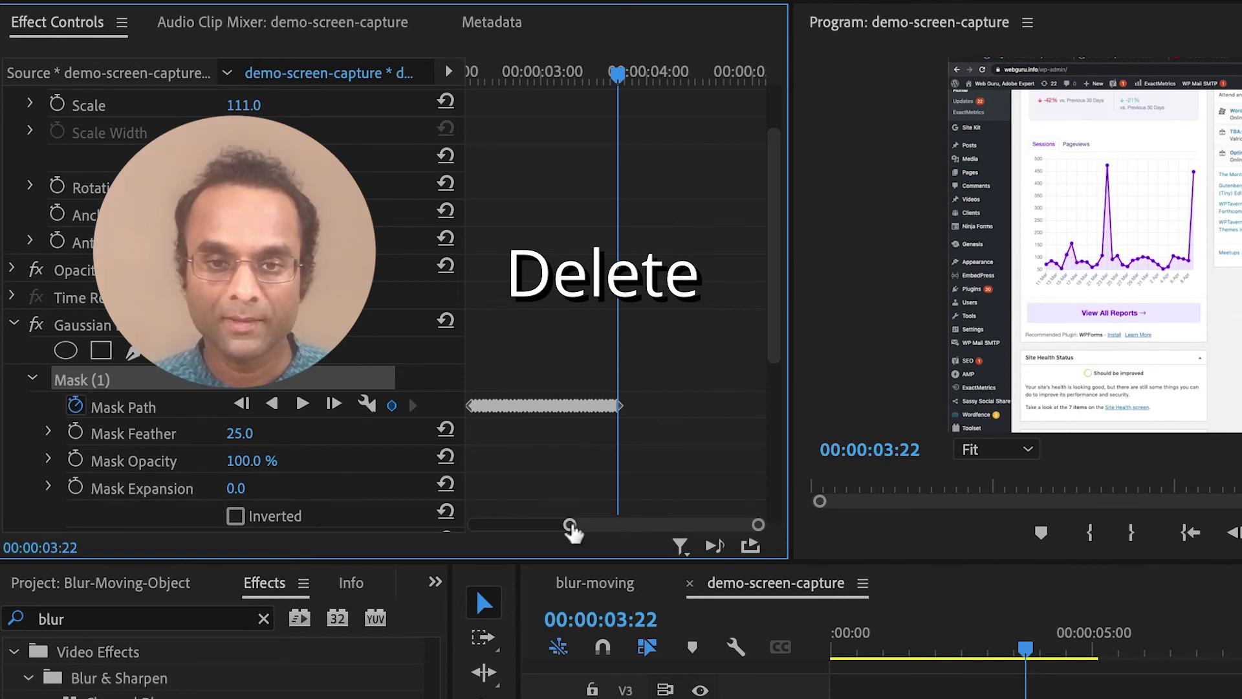
- Play the sequence from the start to review the blur
drag(570, 524, 557, 524)
drag(861, 641, 833, 638)
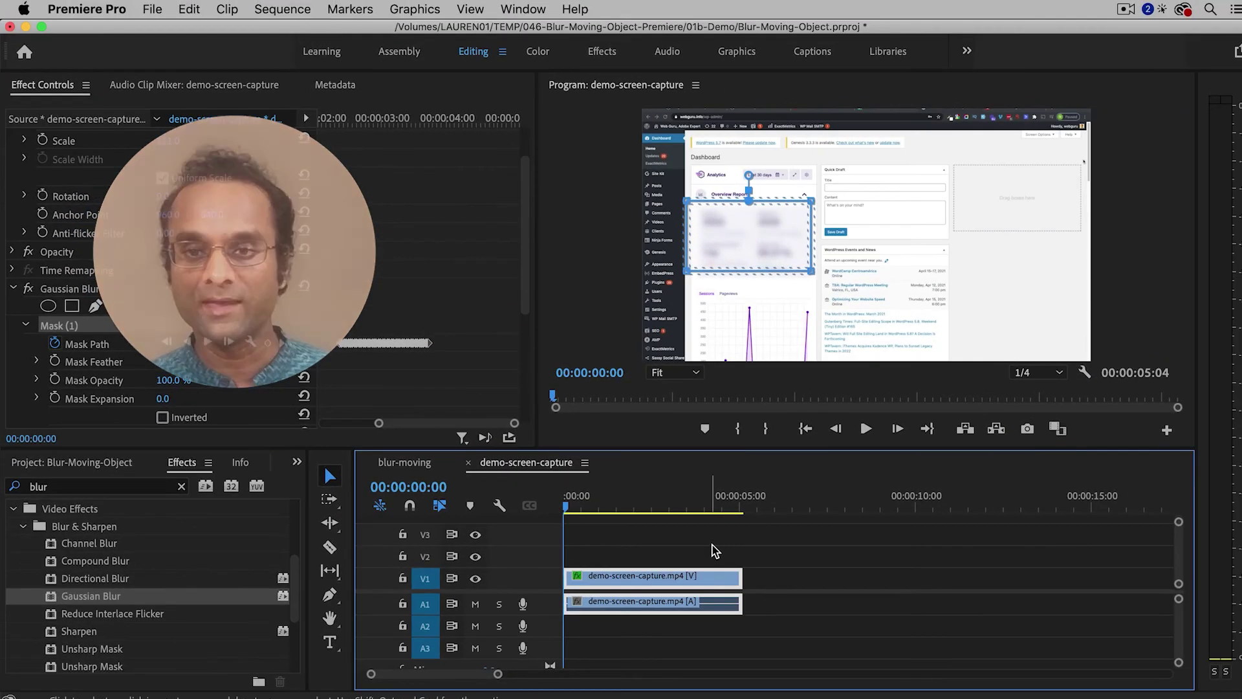
key(space)
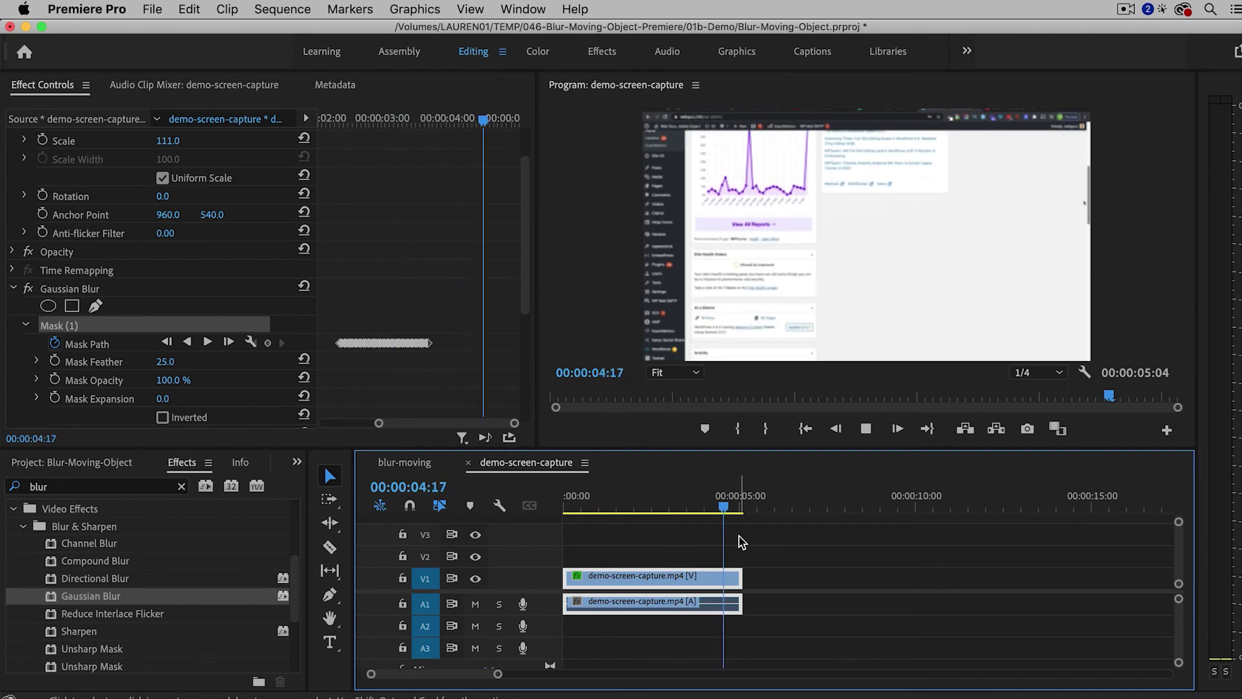
click(626, 511)
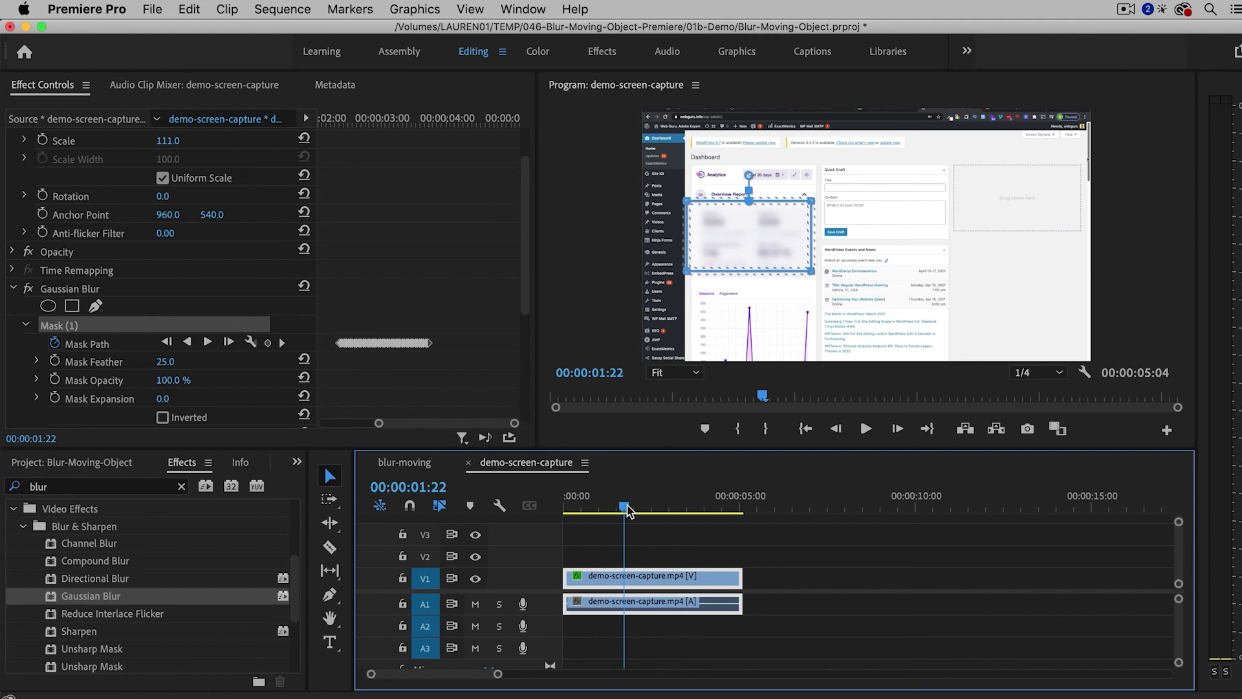